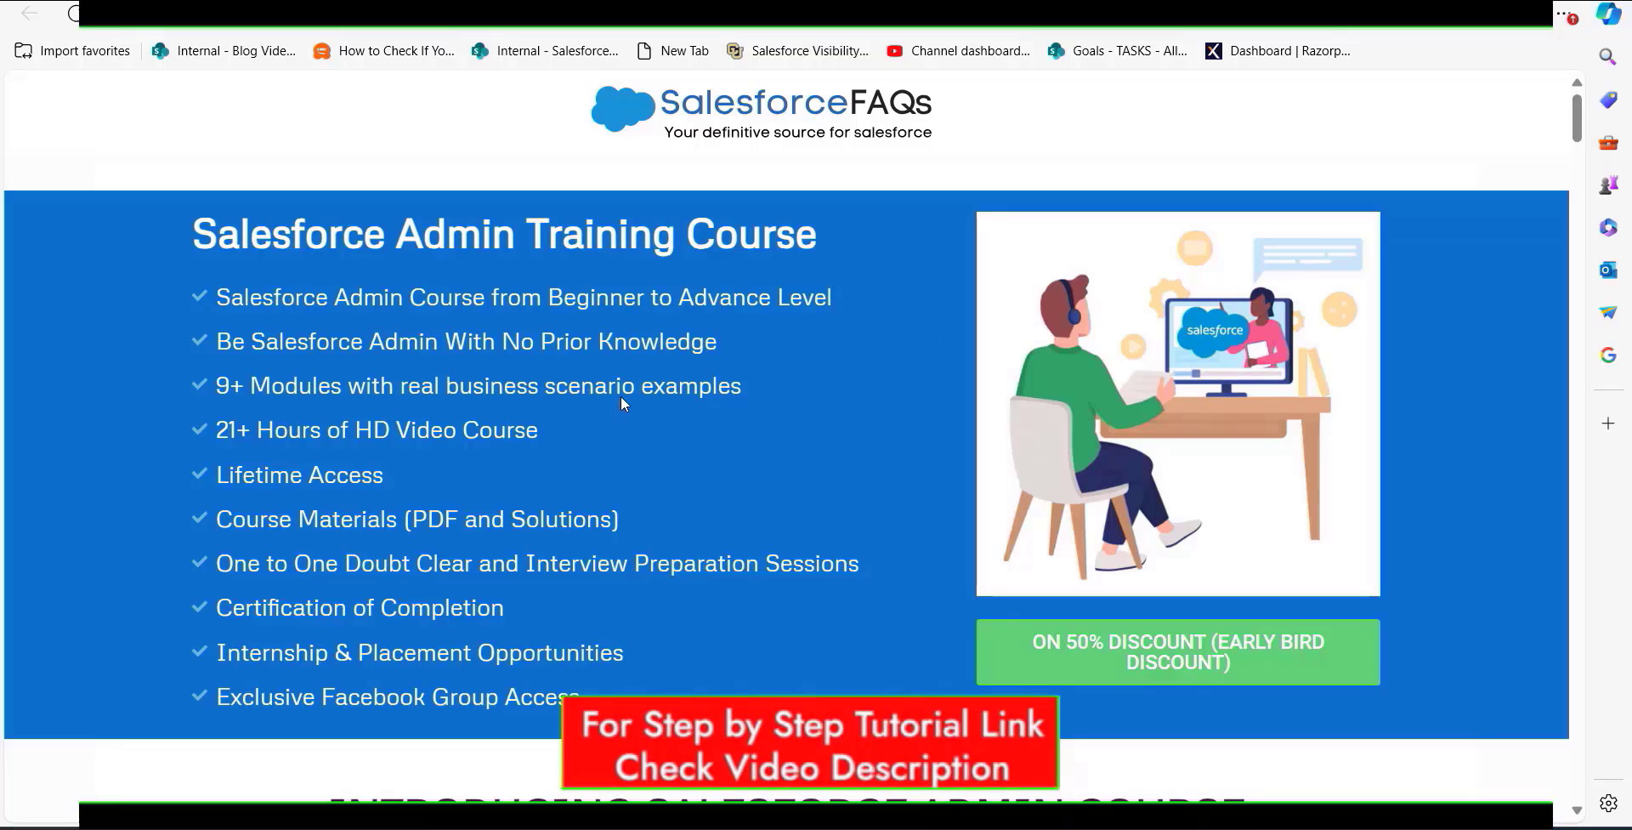
Step: Scroll through the Salesforce Admin Course contents on salesforcefaqs.com
scroll(659, 416, "down", 2)
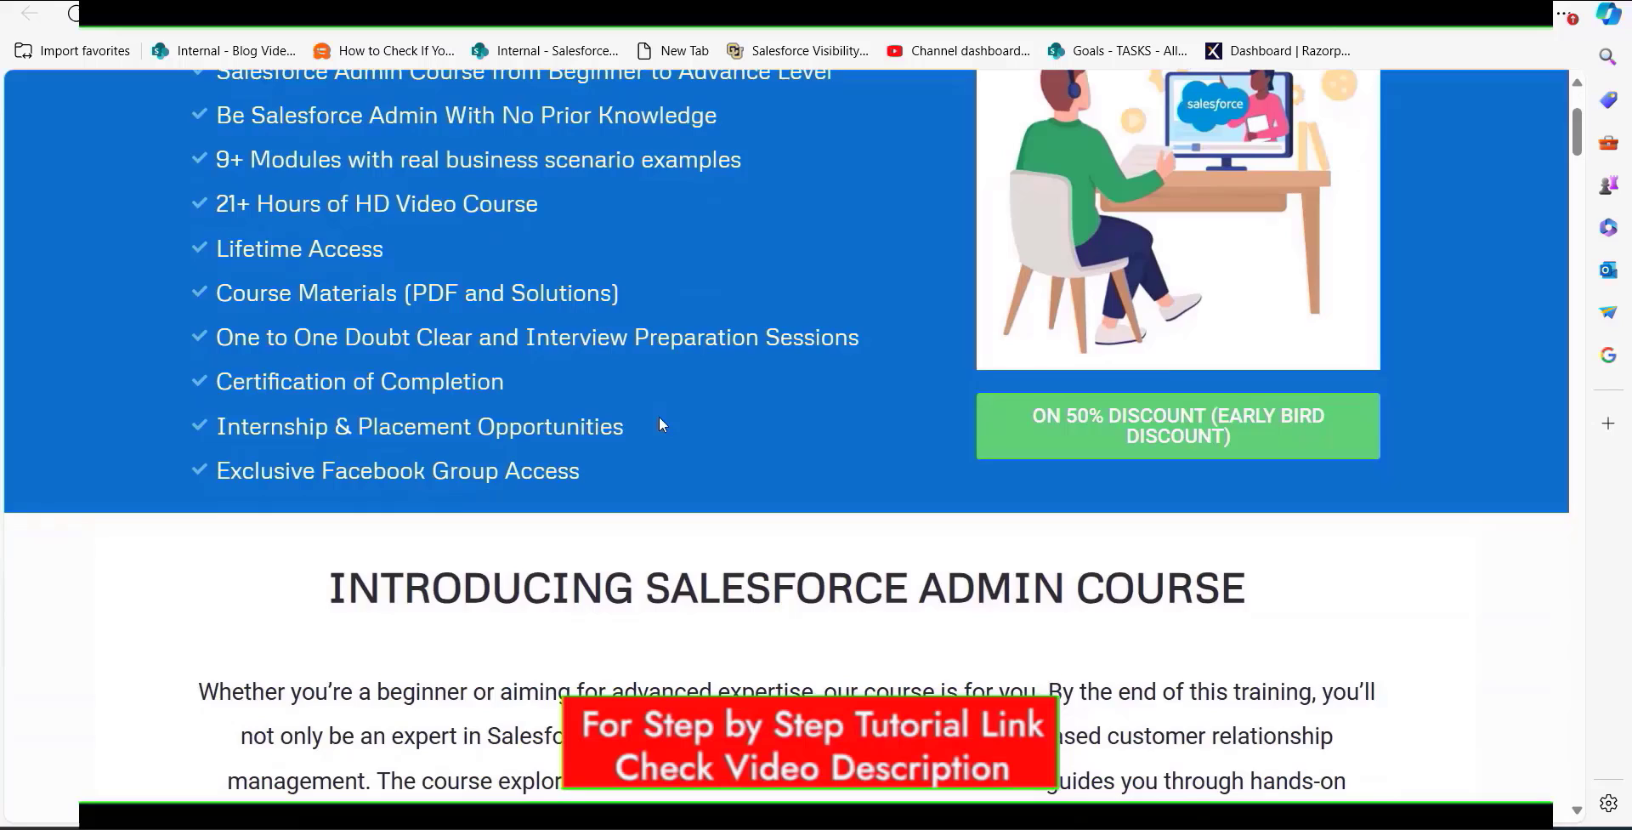
scroll(659, 416, "up", 1)
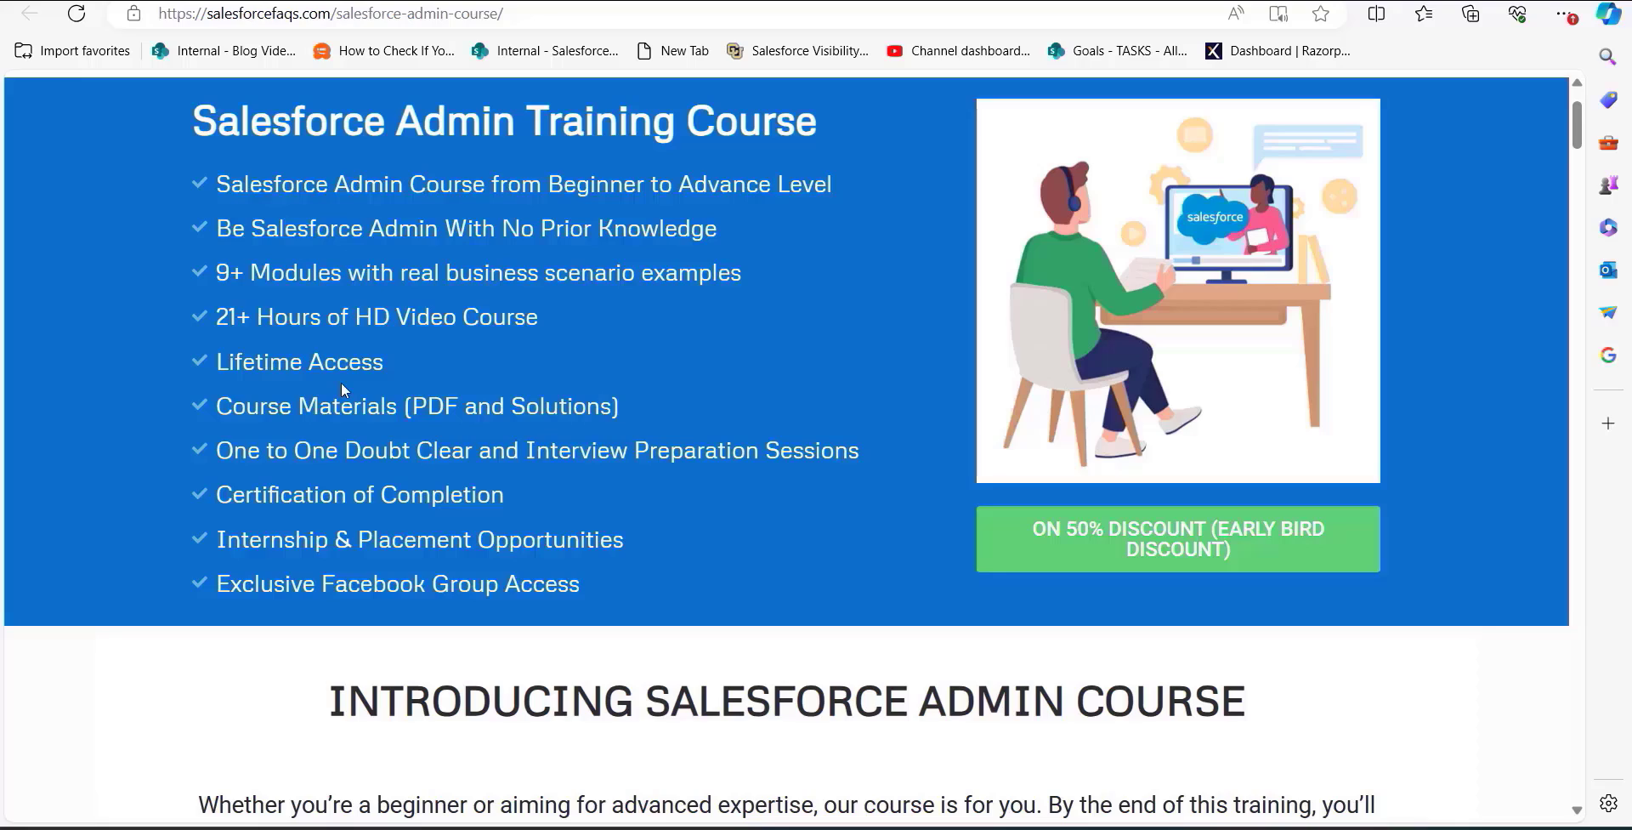
scroll(341, 384, "down", 20)
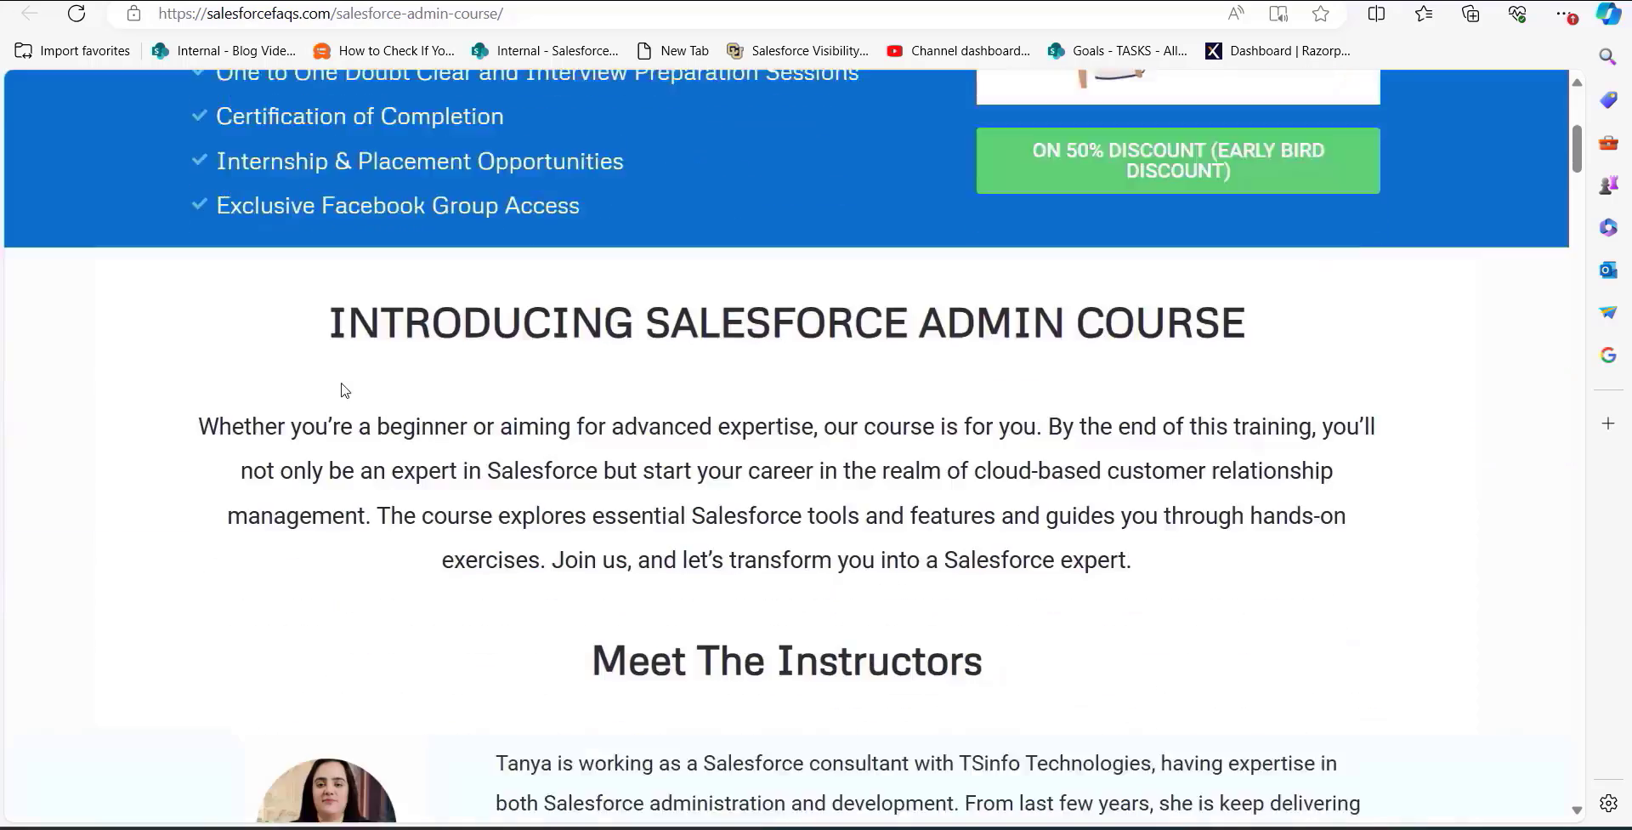
scroll(341, 384, "up", 5)
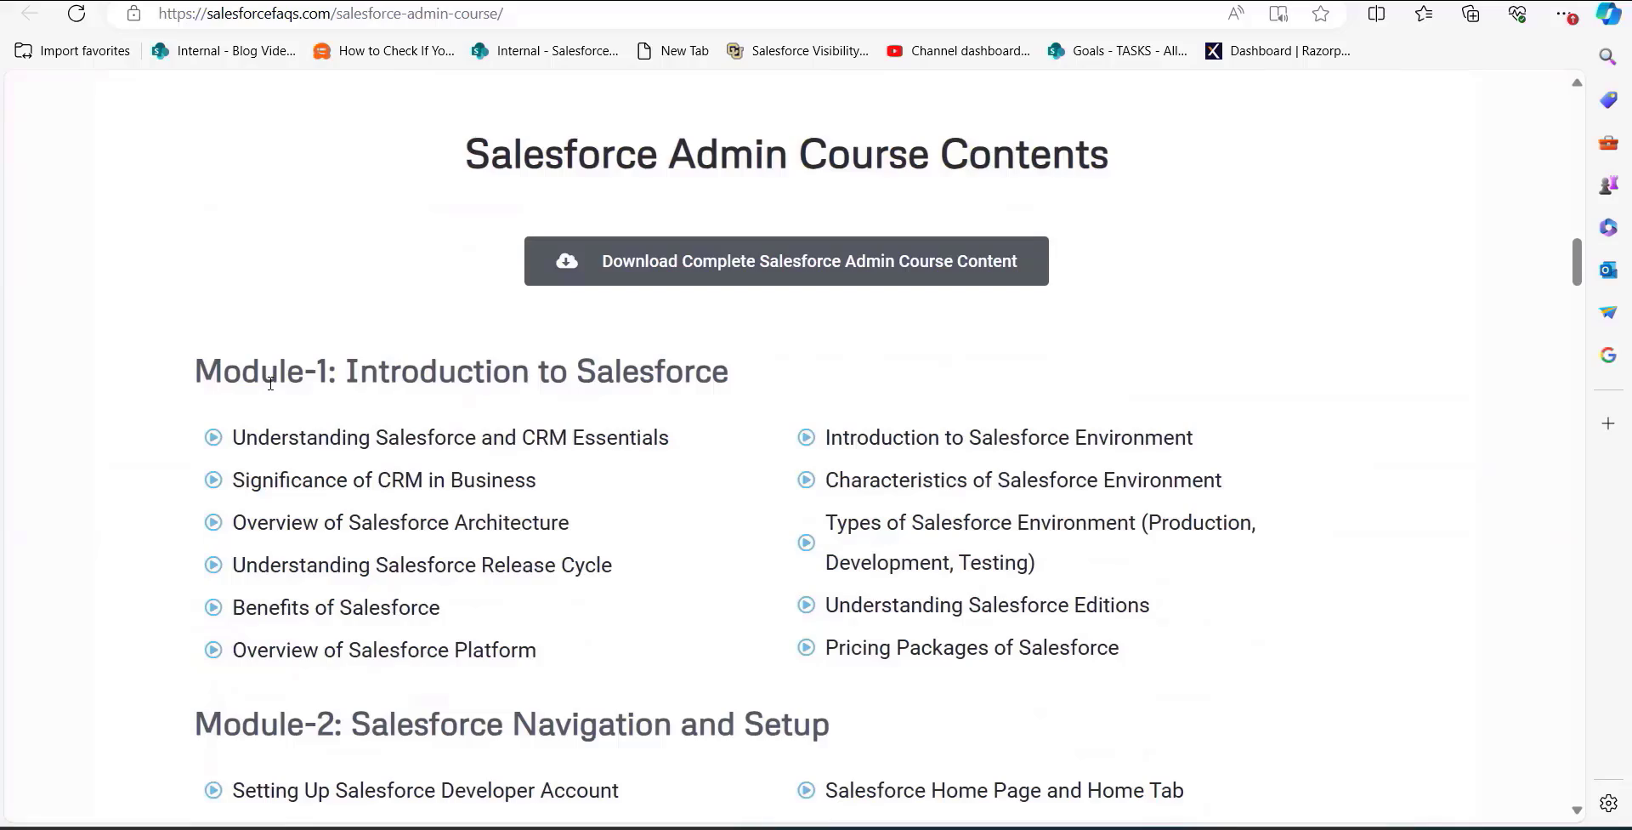
scroll(316, 464, "down", 1)
scroll(316, 463, "down", 2)
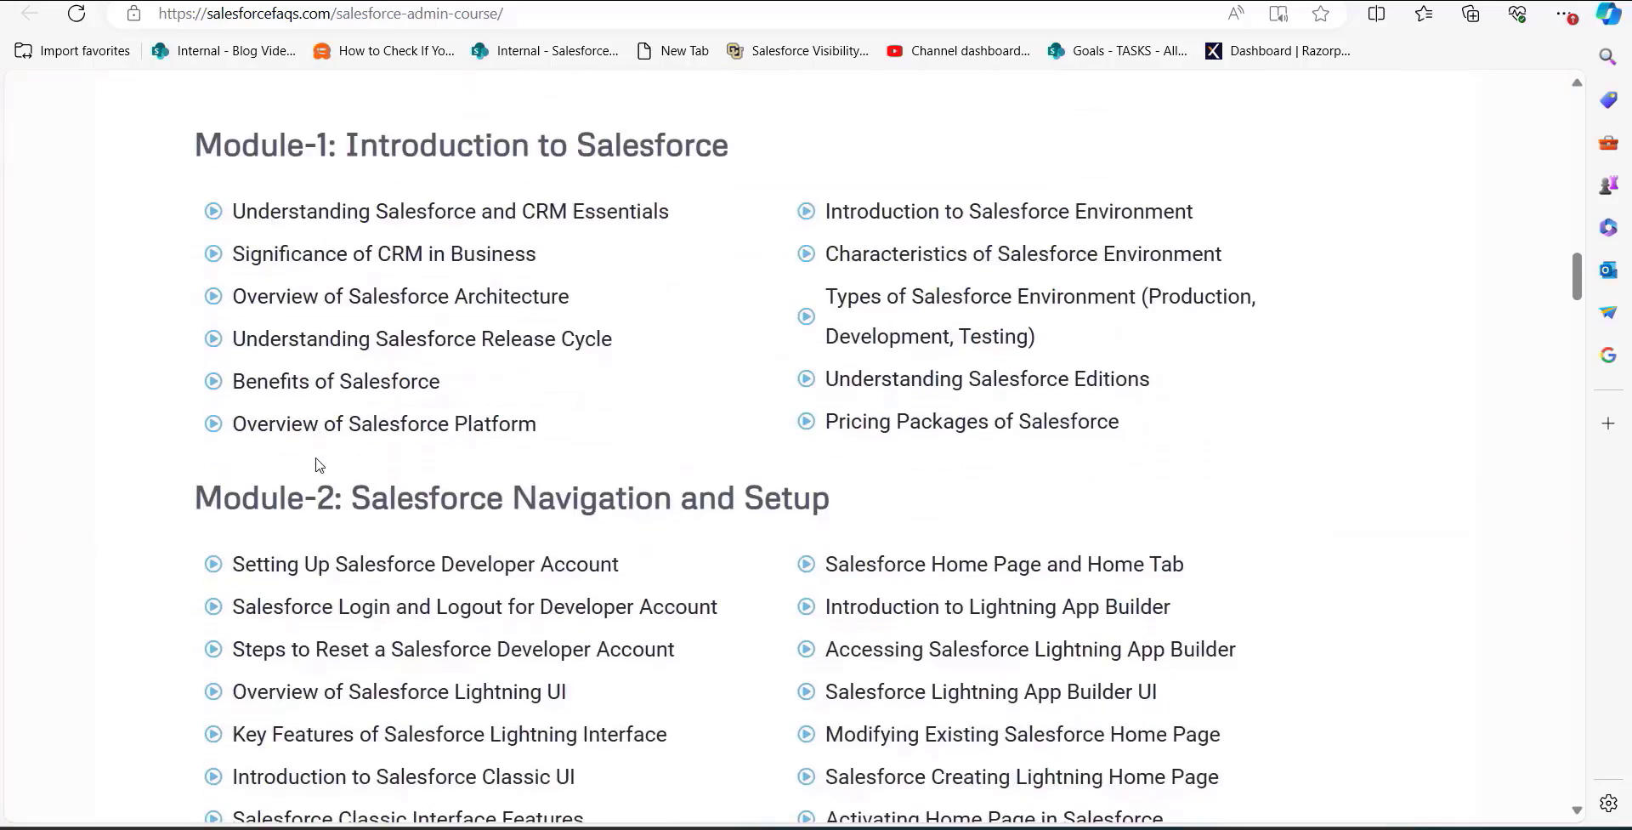
scroll(316, 463, "down", 20)
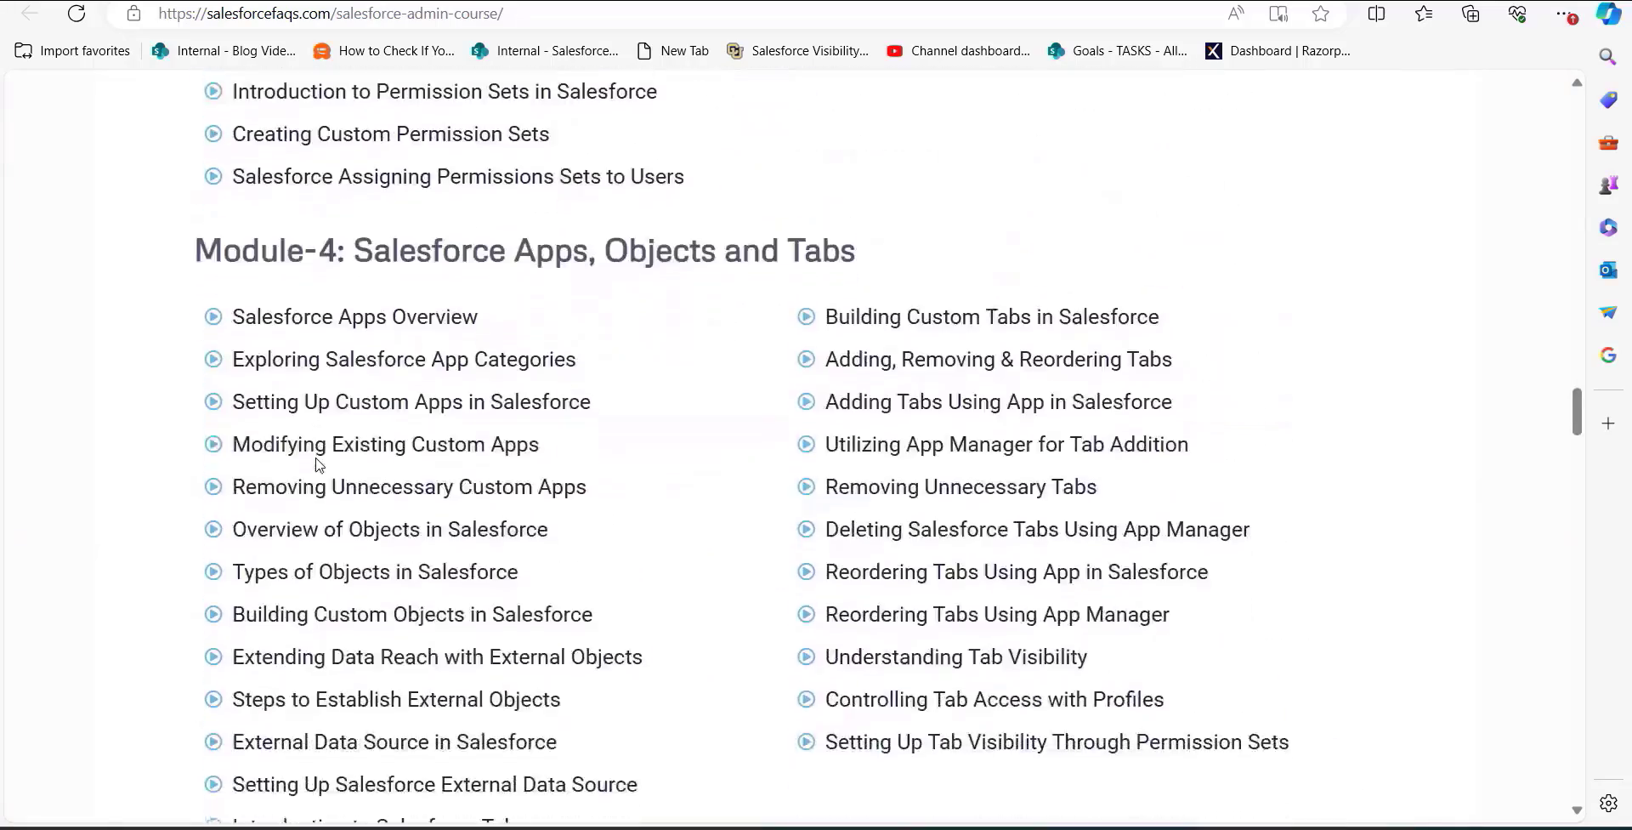
scroll(317, 463, "down", 20)
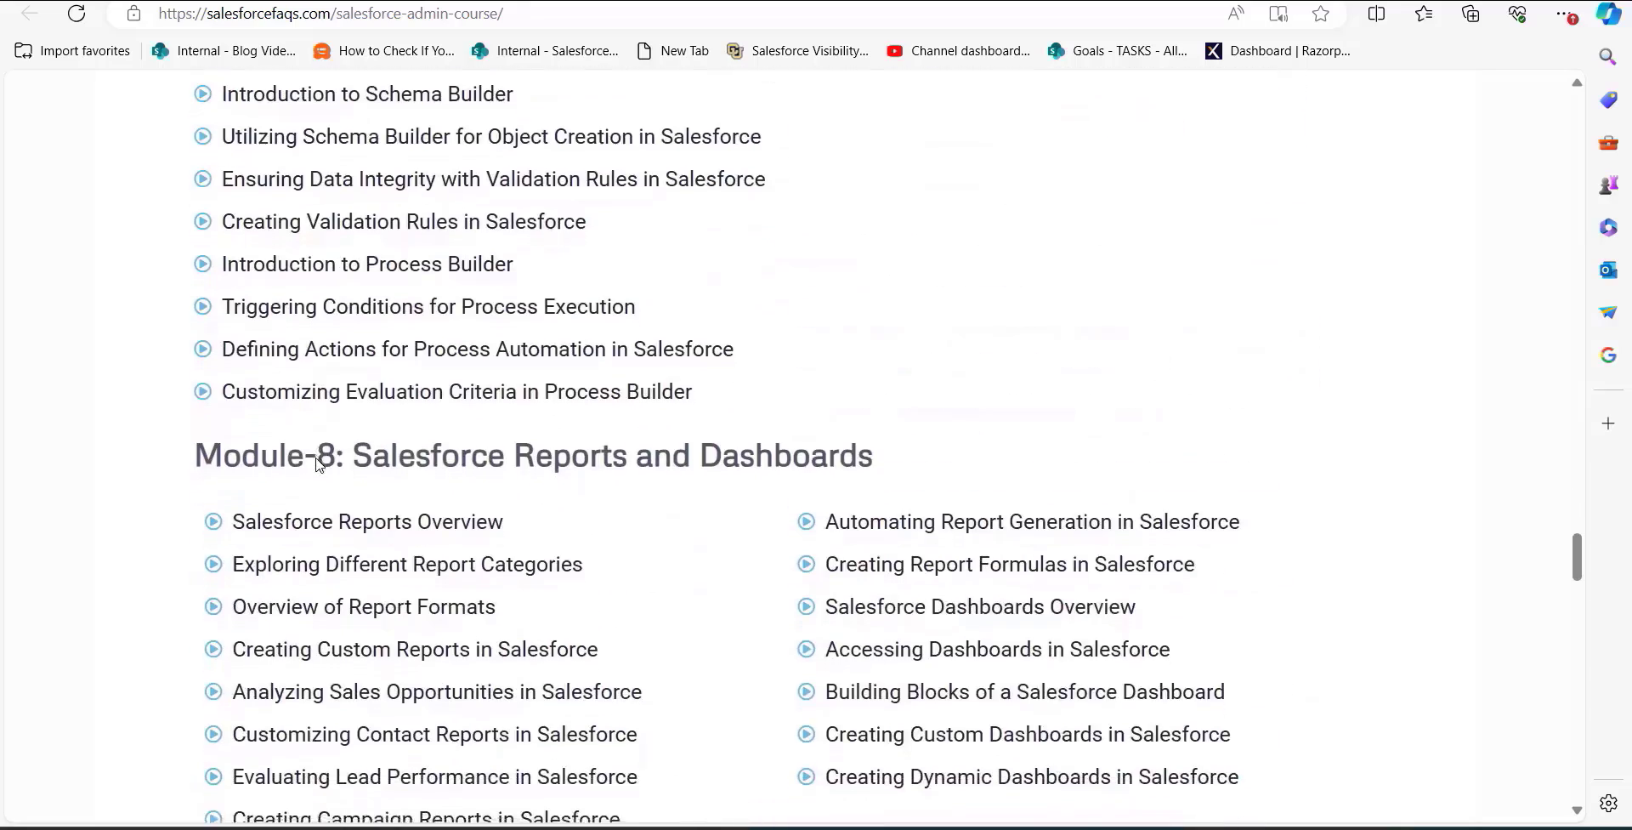
scroll(316, 463, "down", 7)
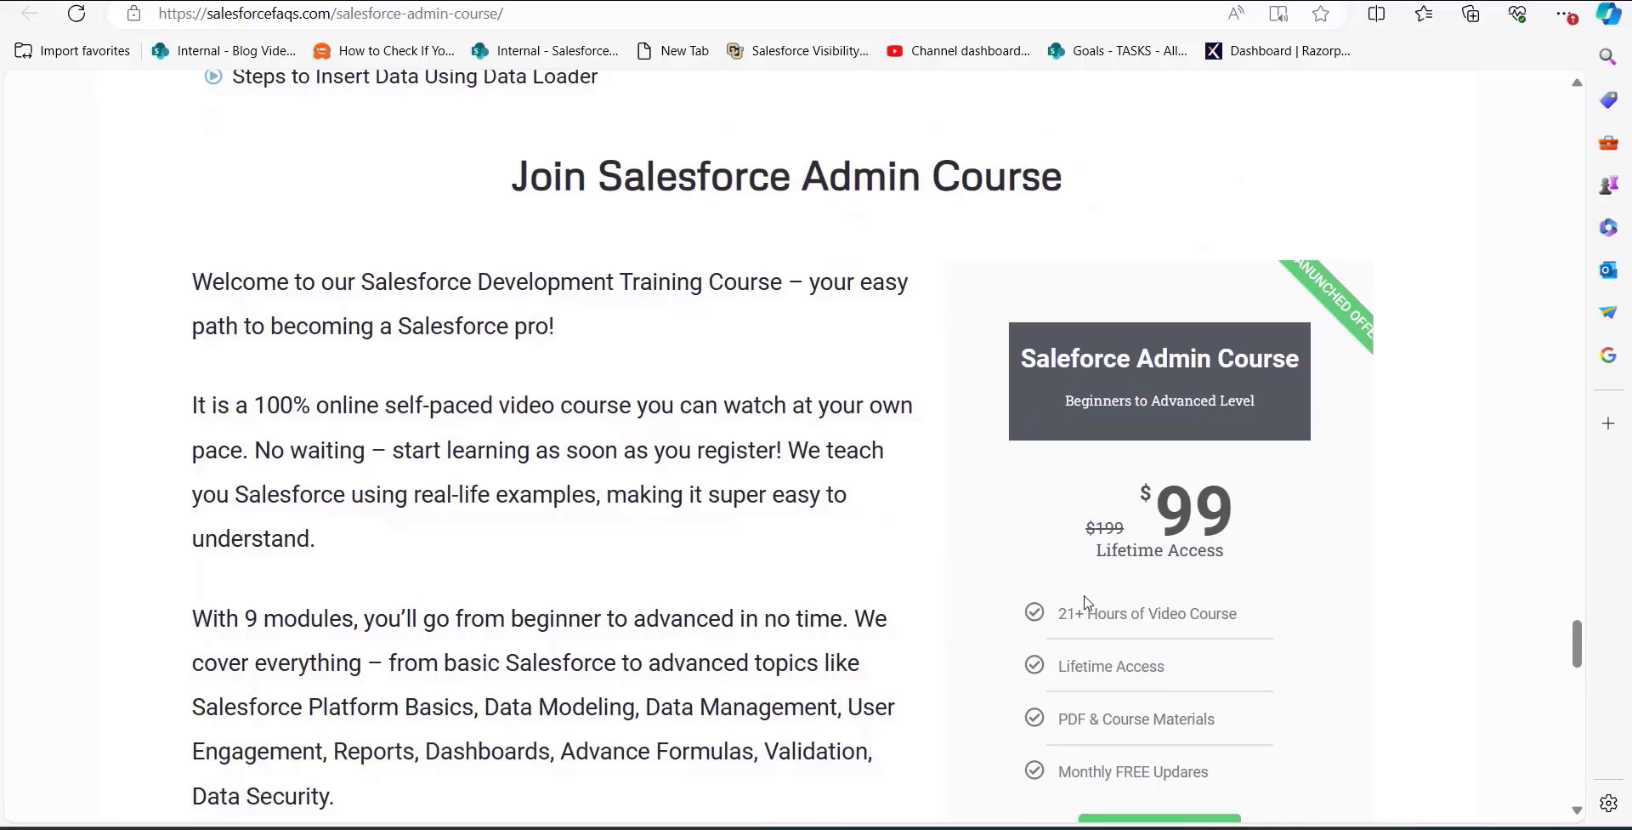
scroll(1085, 601, "up", 1)
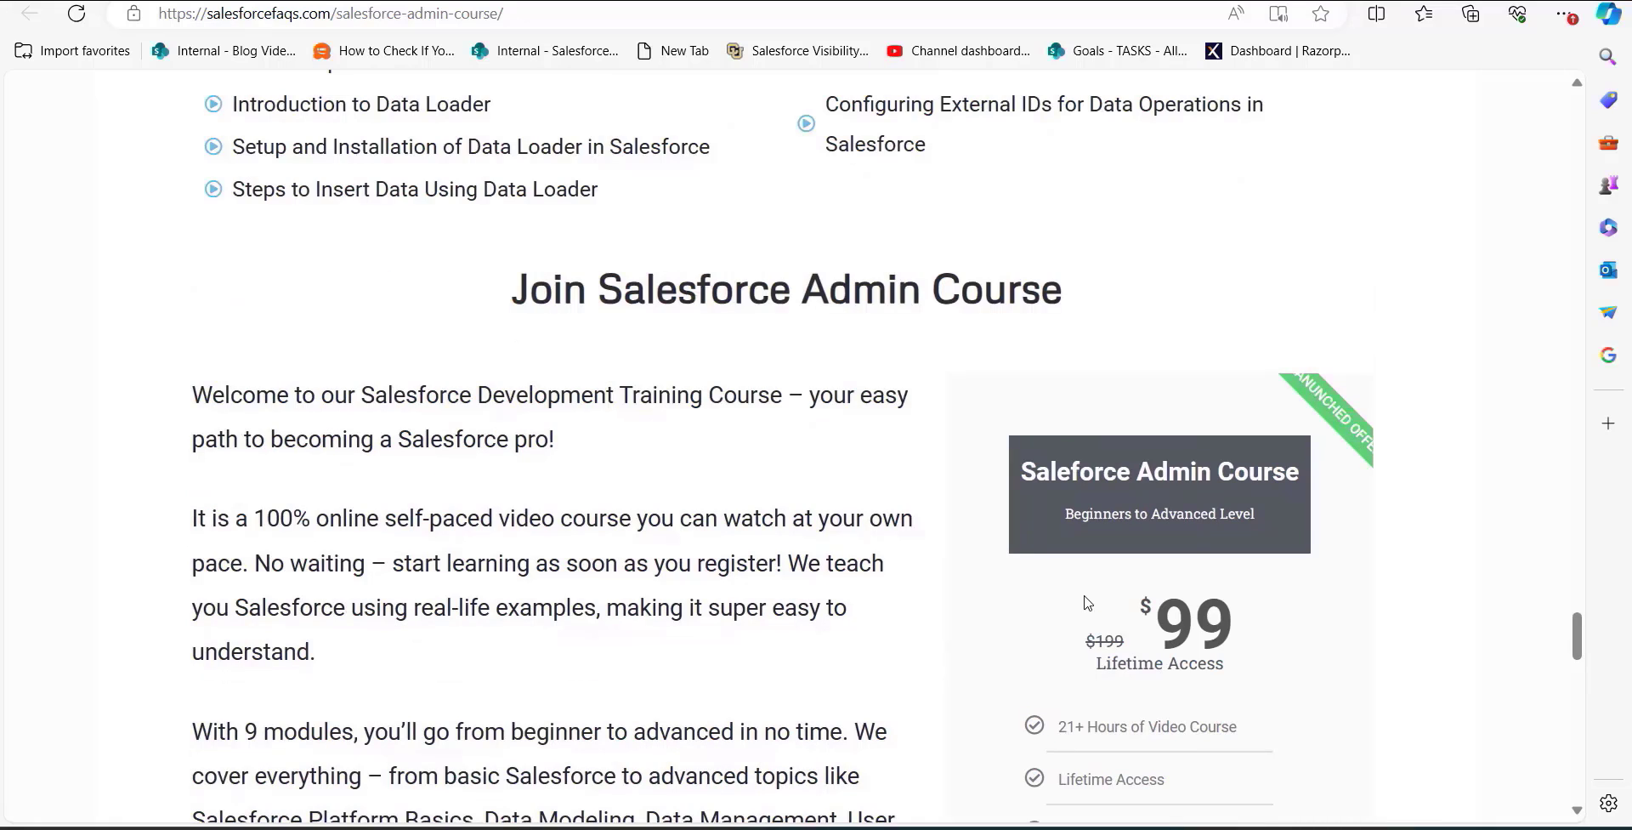
scroll(1085, 601, "down", 1)
scroll(1062, 527, "up", 3)
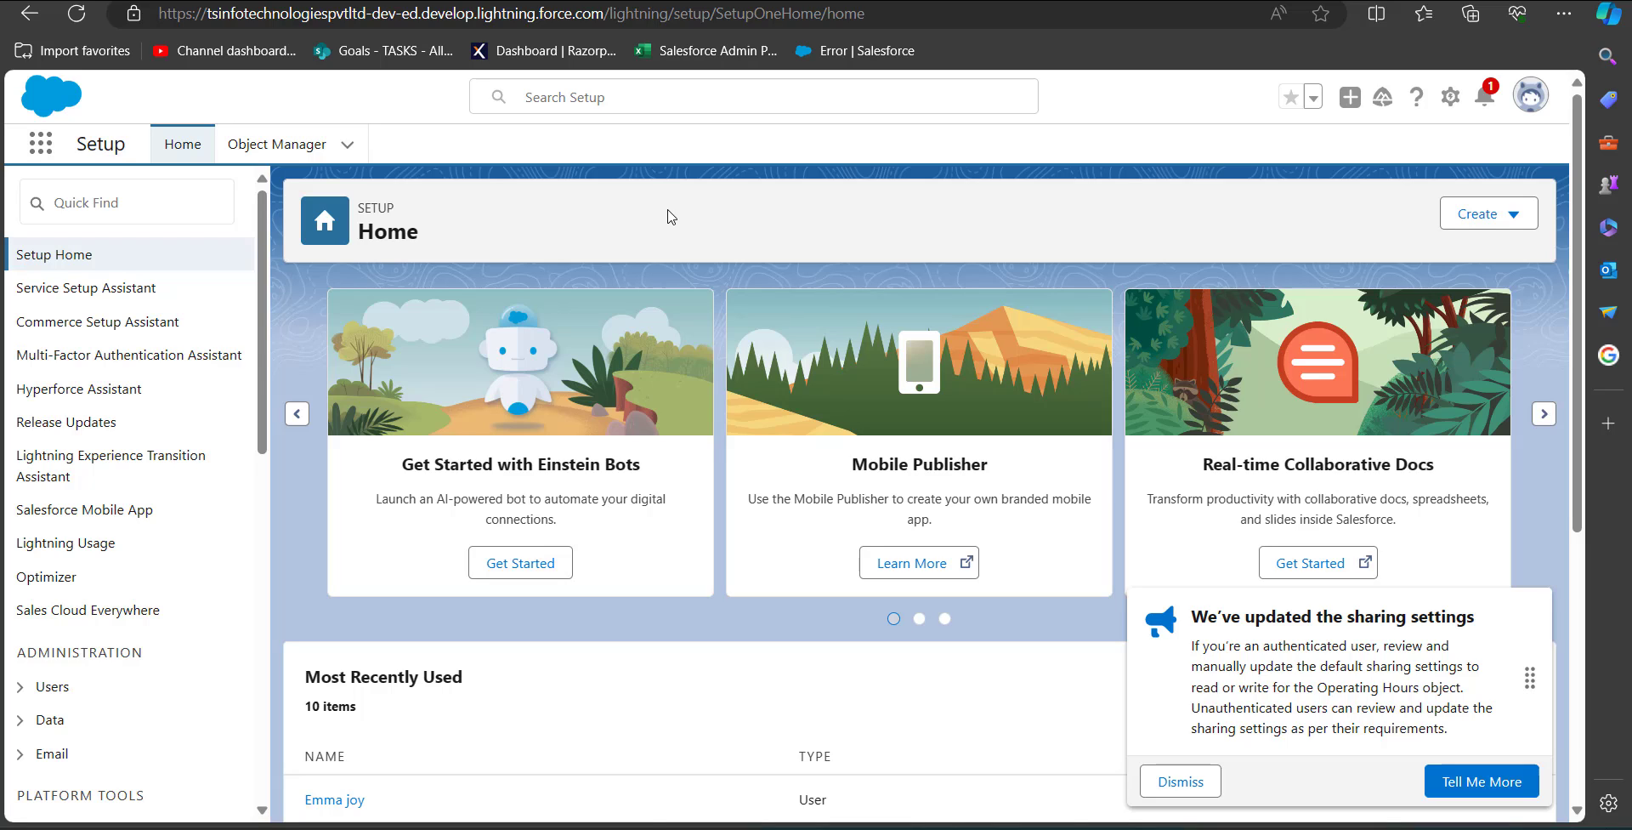
Step: Find Opportunity in Object Manager via 'OPPO' and scroll its Fields & Relationships to Product interested
left_click(306, 154)
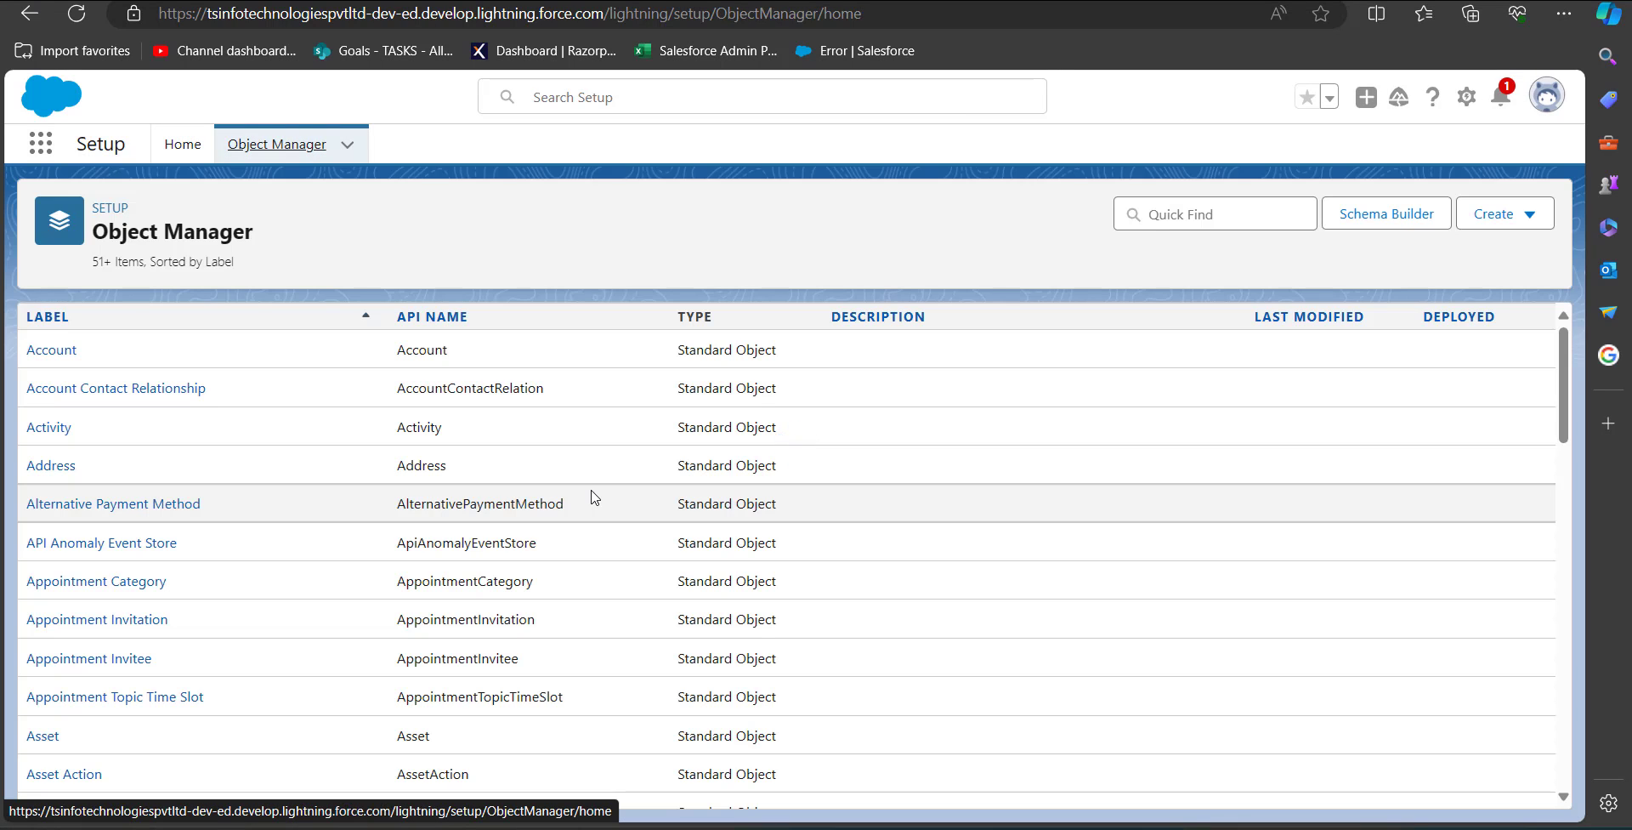
scroll(140, 468, "down", 3)
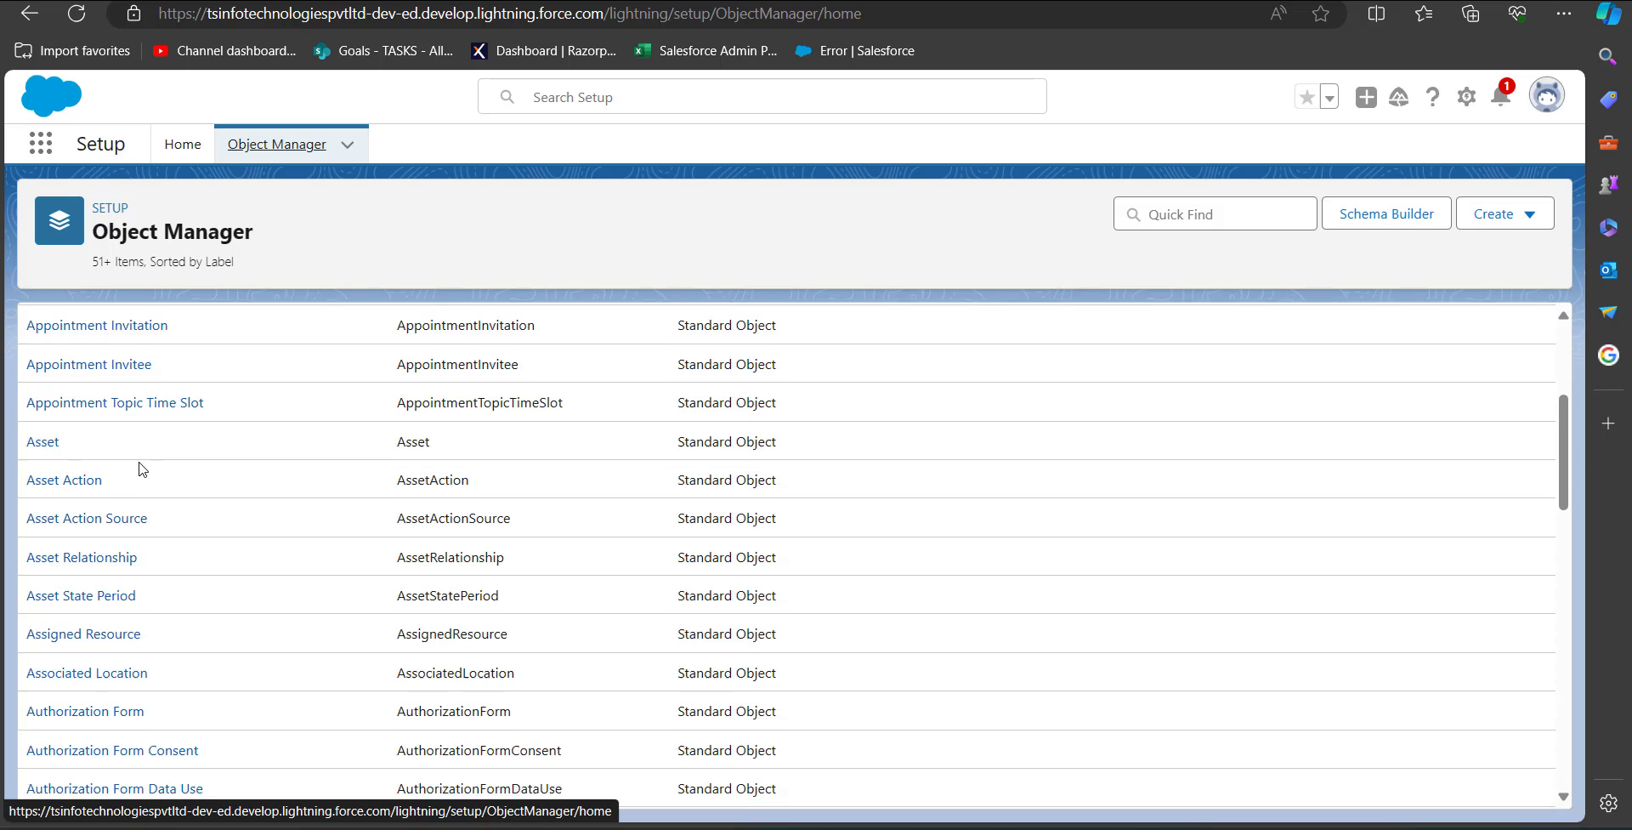
scroll(141, 467, "down", 12)
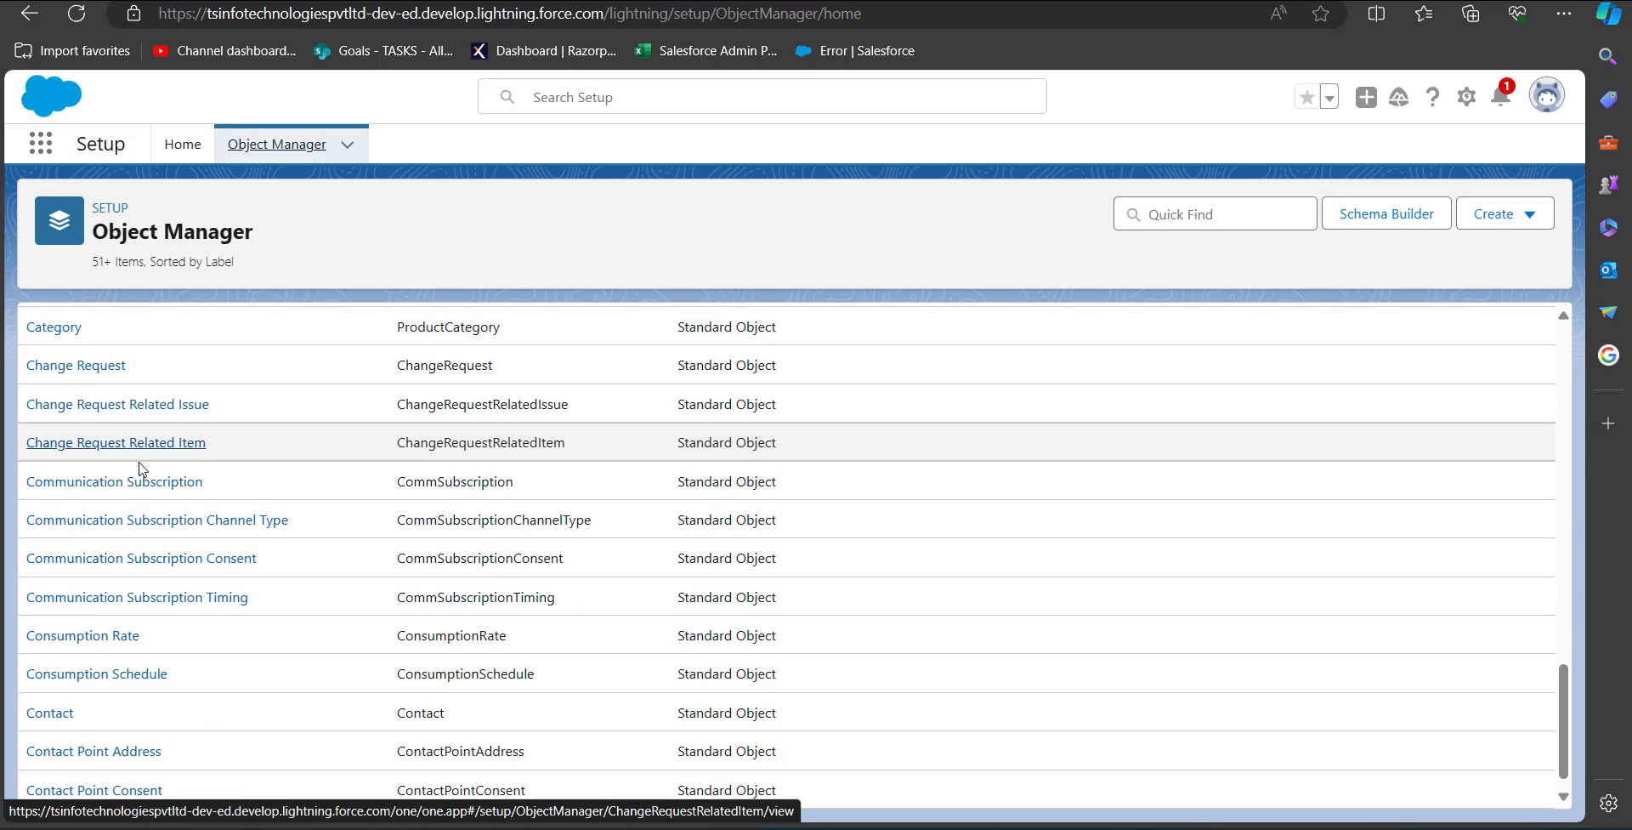
left_click(1172, 213)
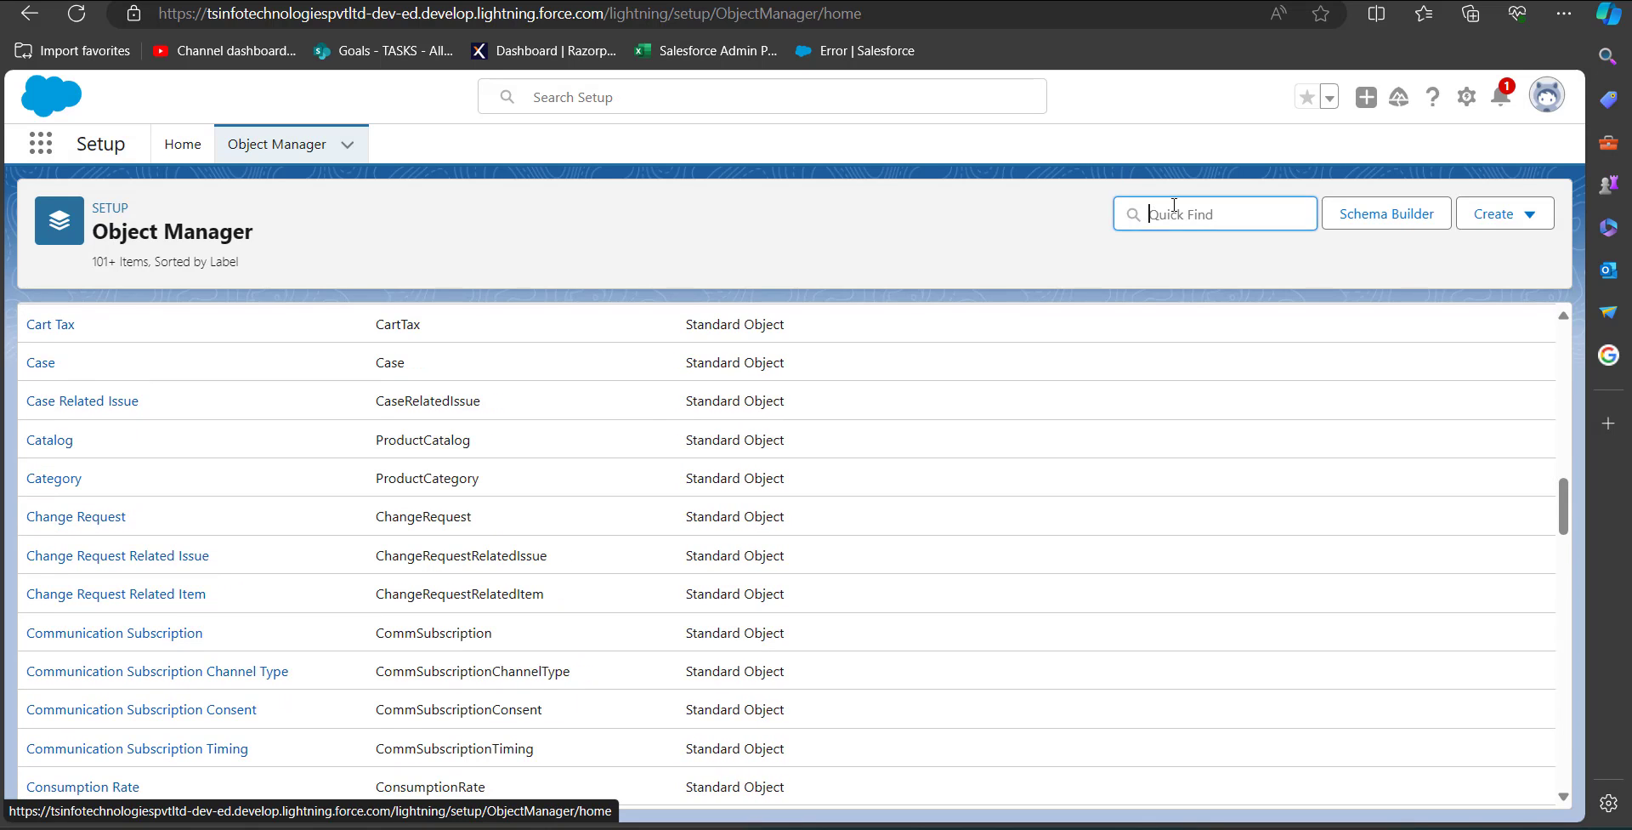
type("OPPO")
left_click(68, 355)
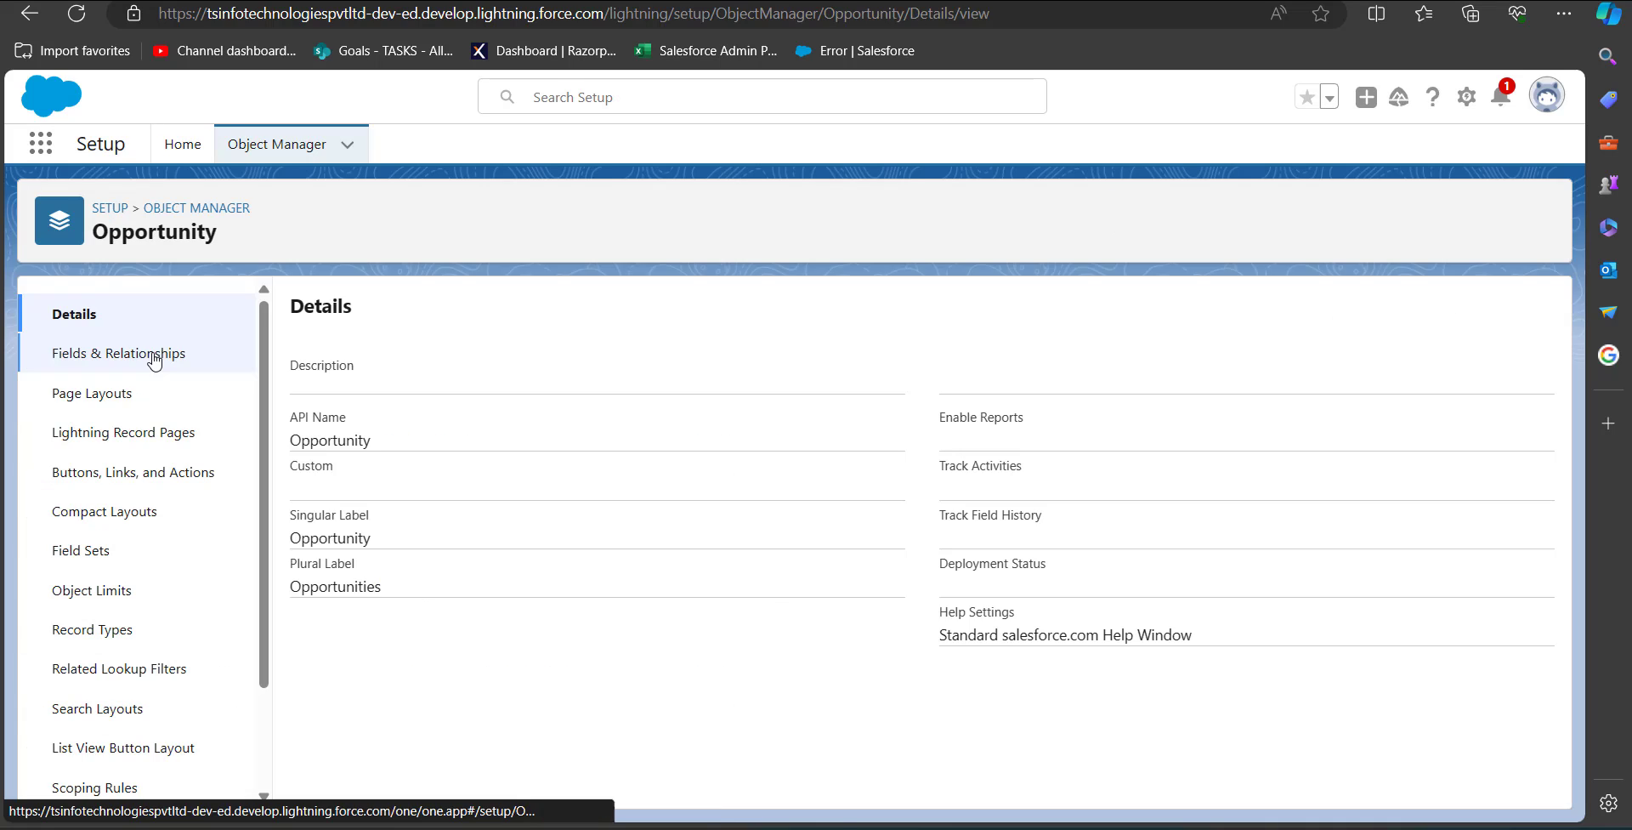
left_click(153, 359)
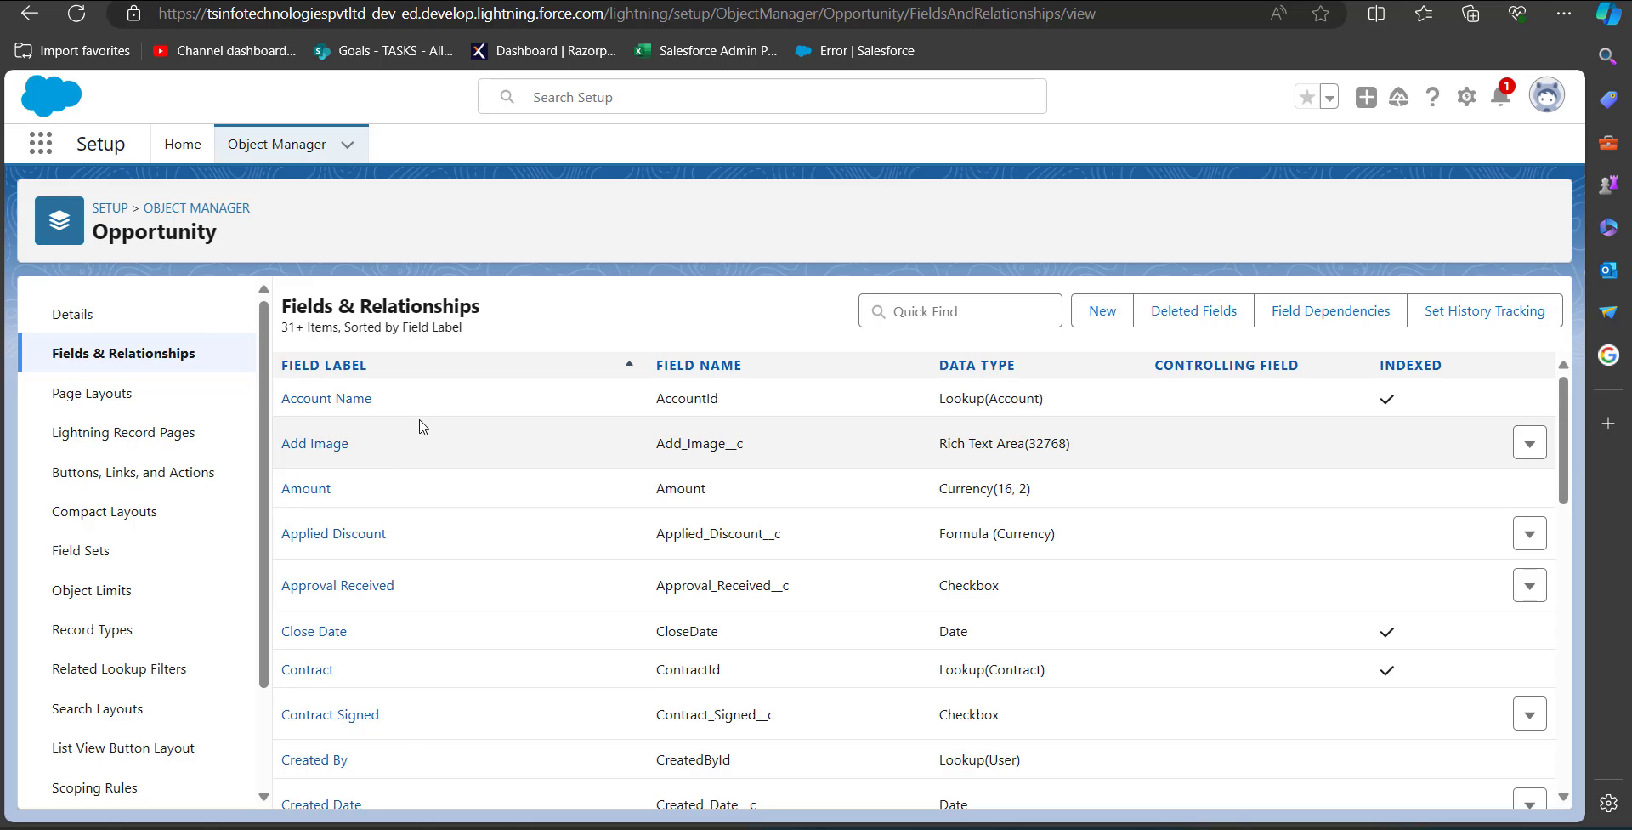
scroll(434, 455, "down", 5)
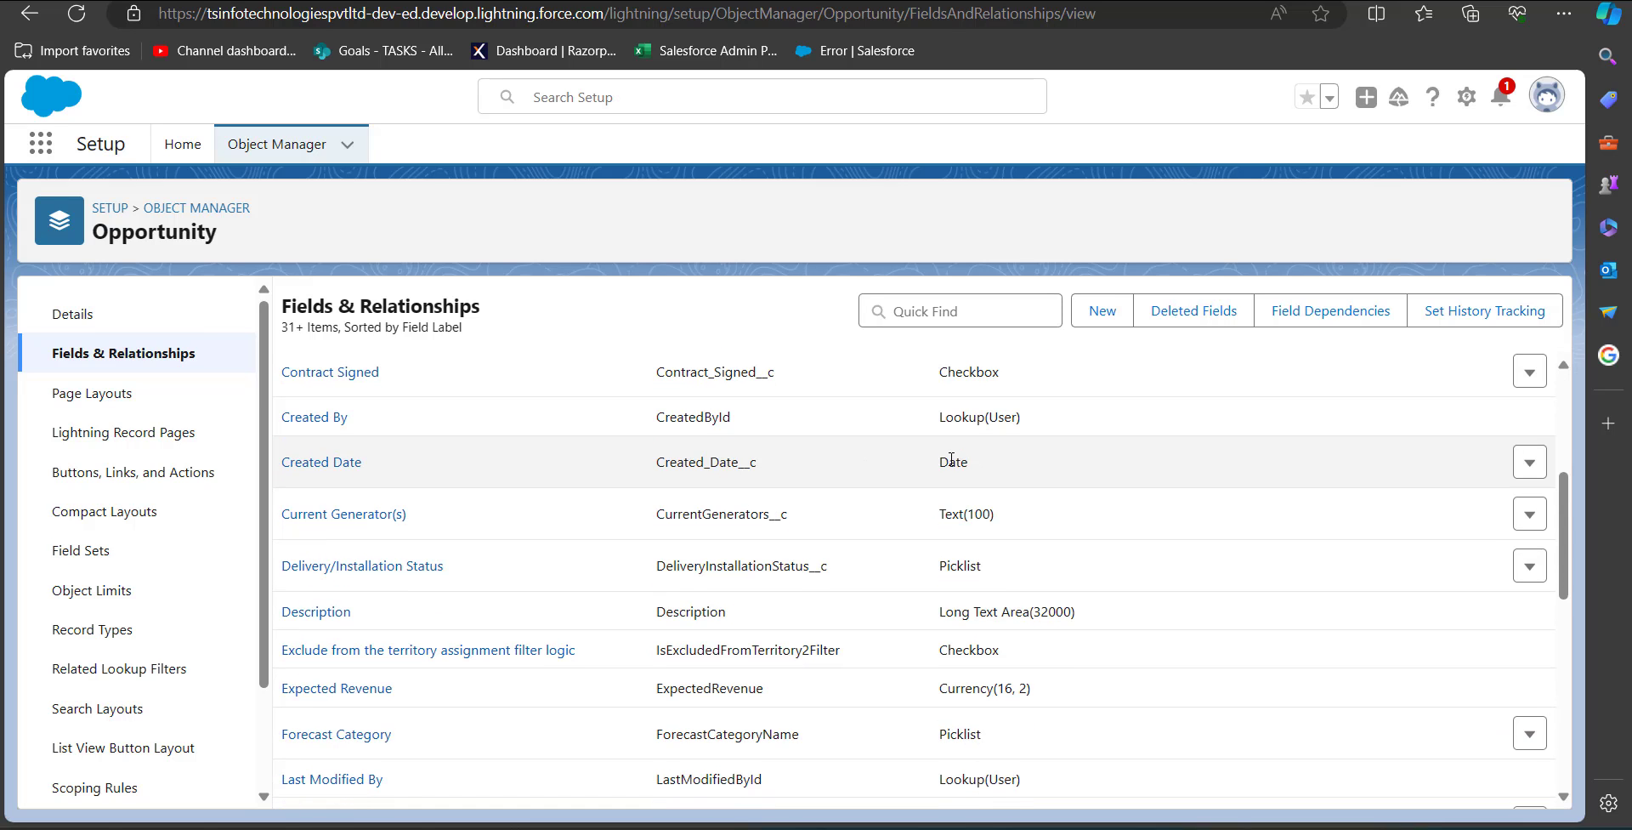
scroll(1030, 480, "down", 4)
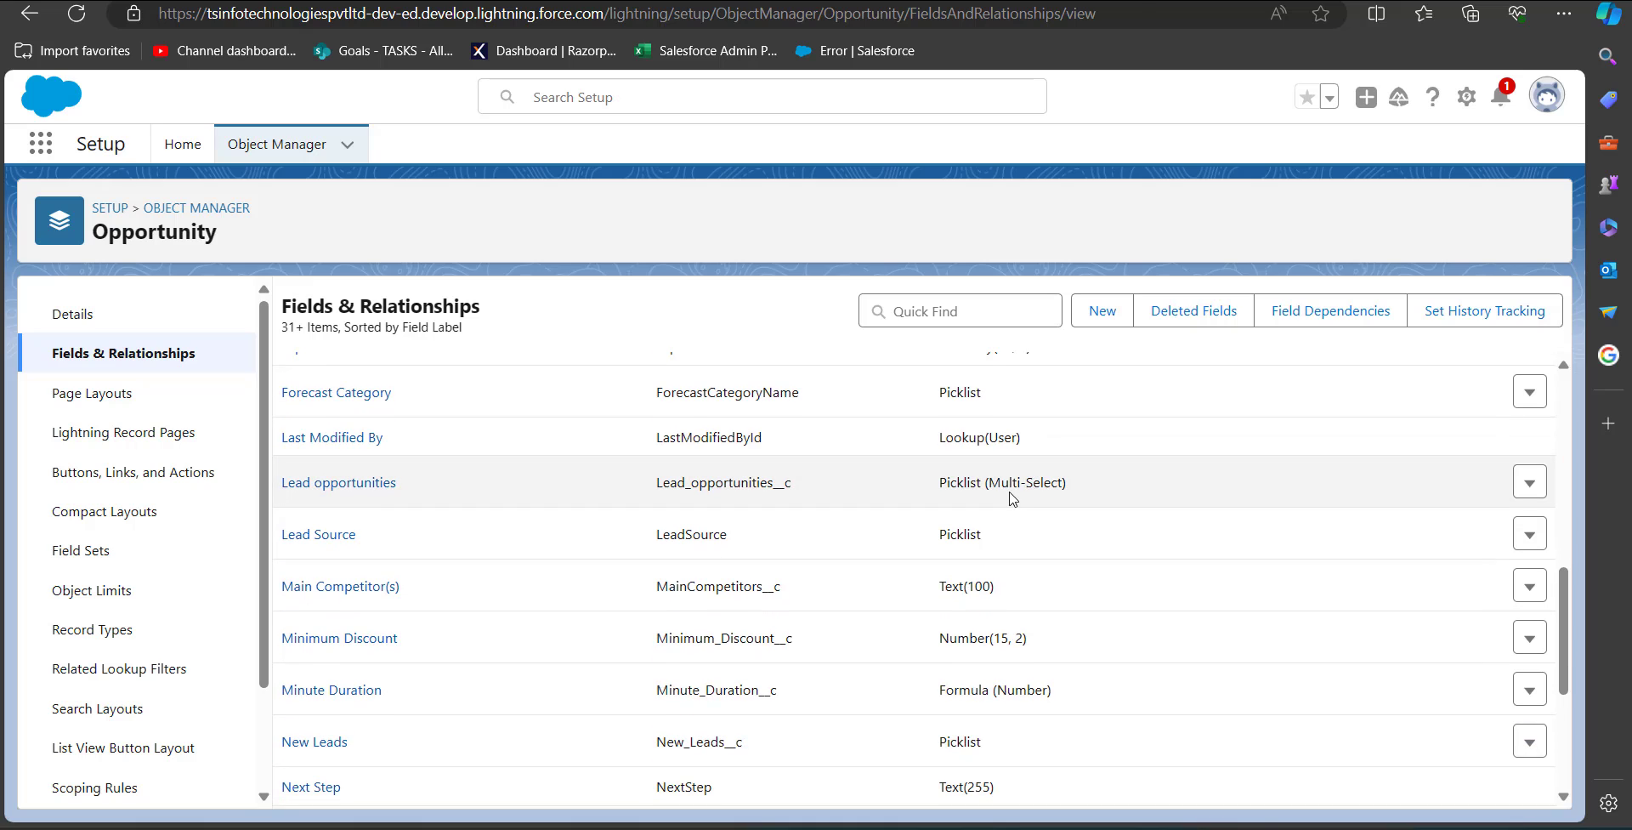
scroll(380, 516, "down", 6)
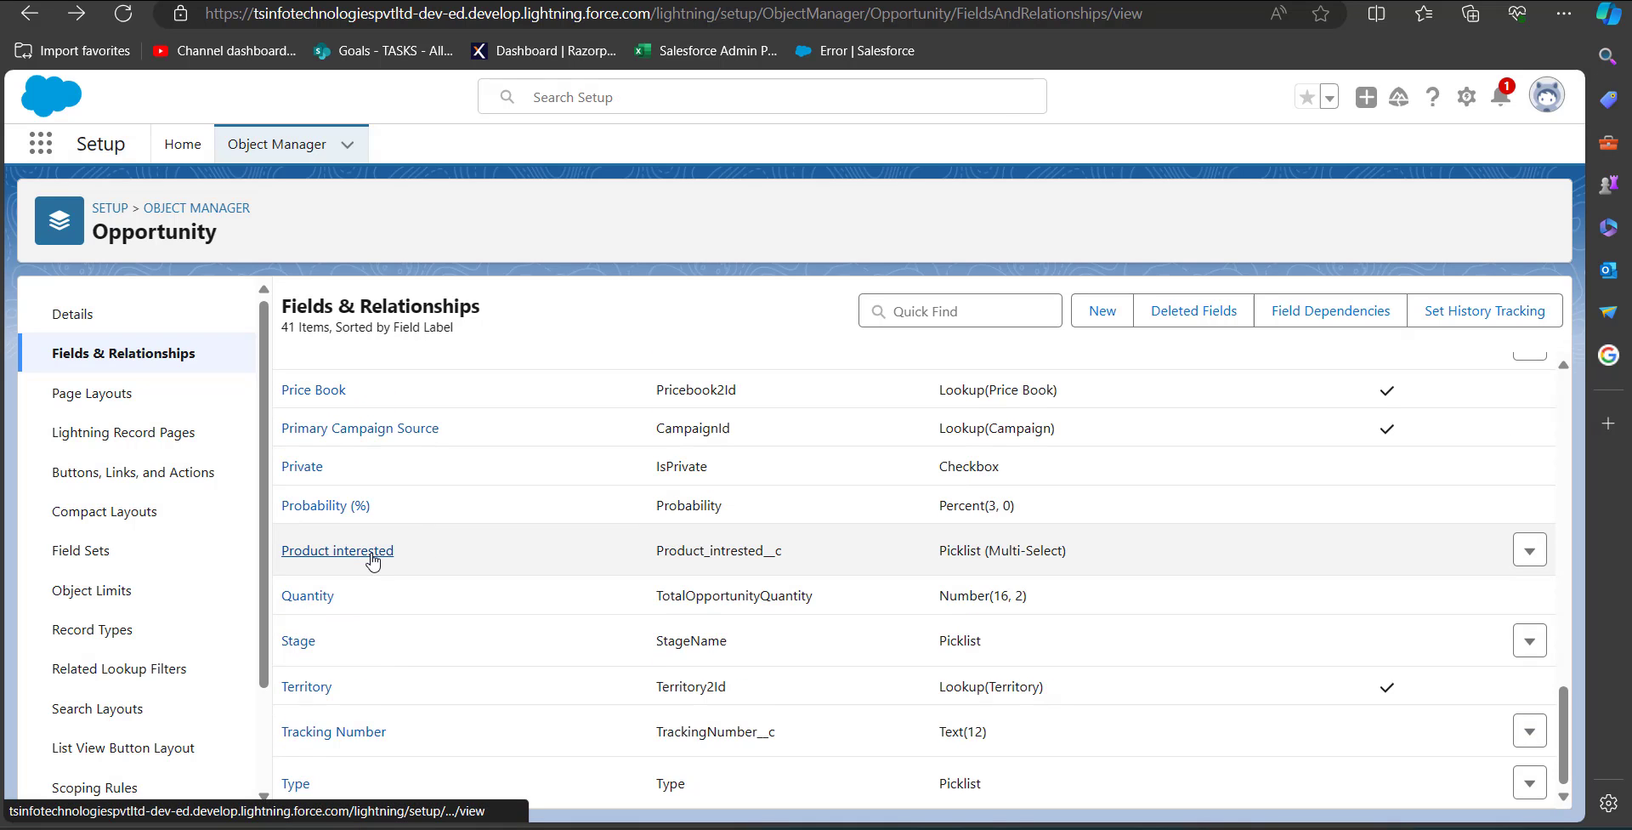
Step: Open the Product interested field and scroll to its five values, e.g. GenWatt Diesel 10kW
left_click(372, 552)
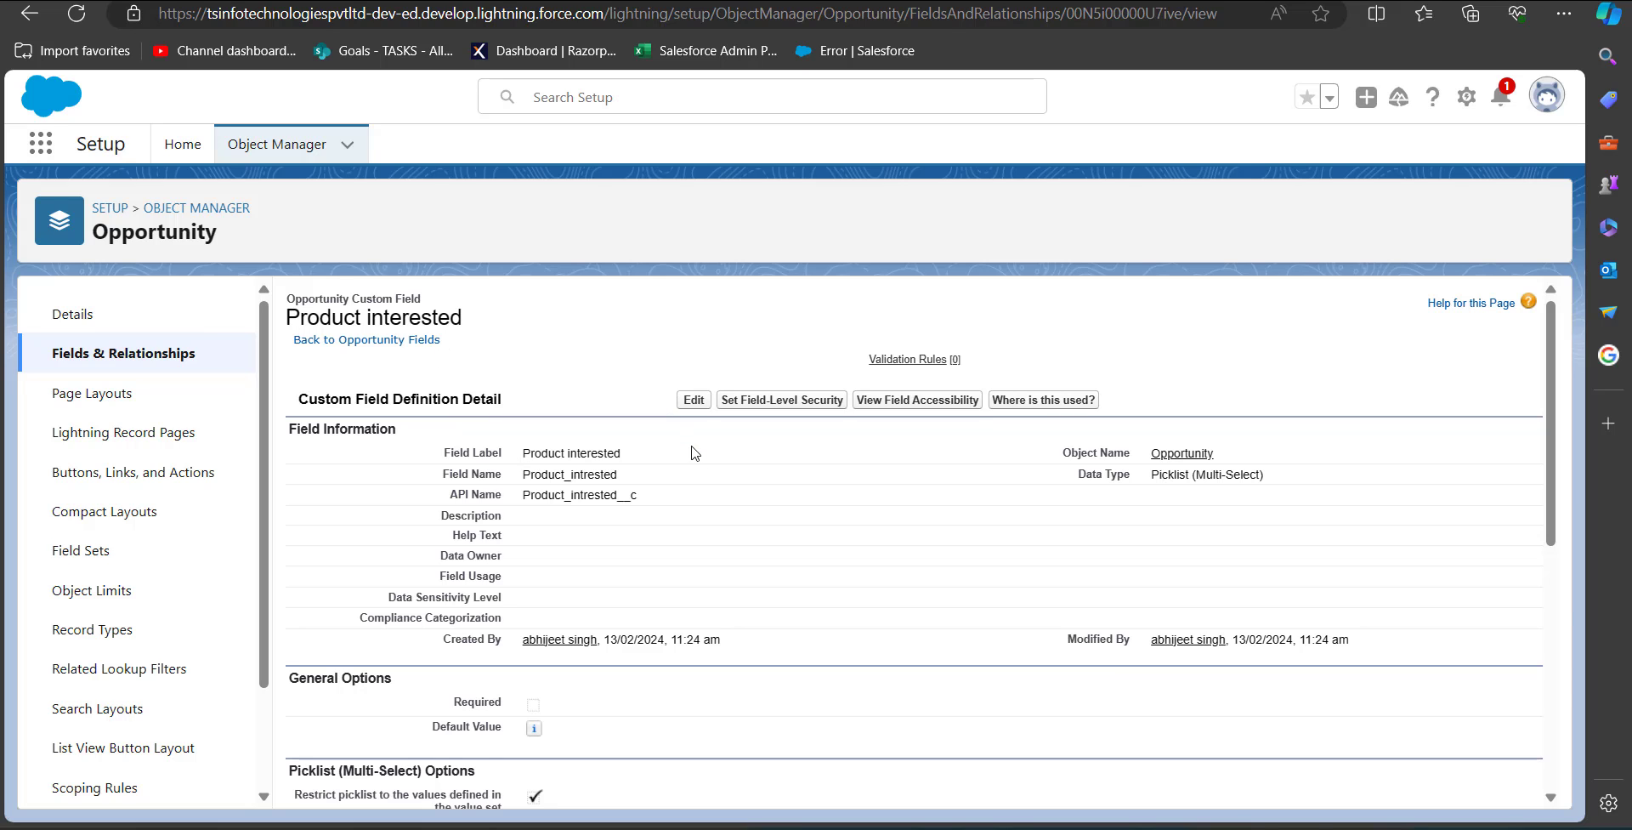
scroll(704, 474, "down", 4)
scroll(702, 474, "down", 3)
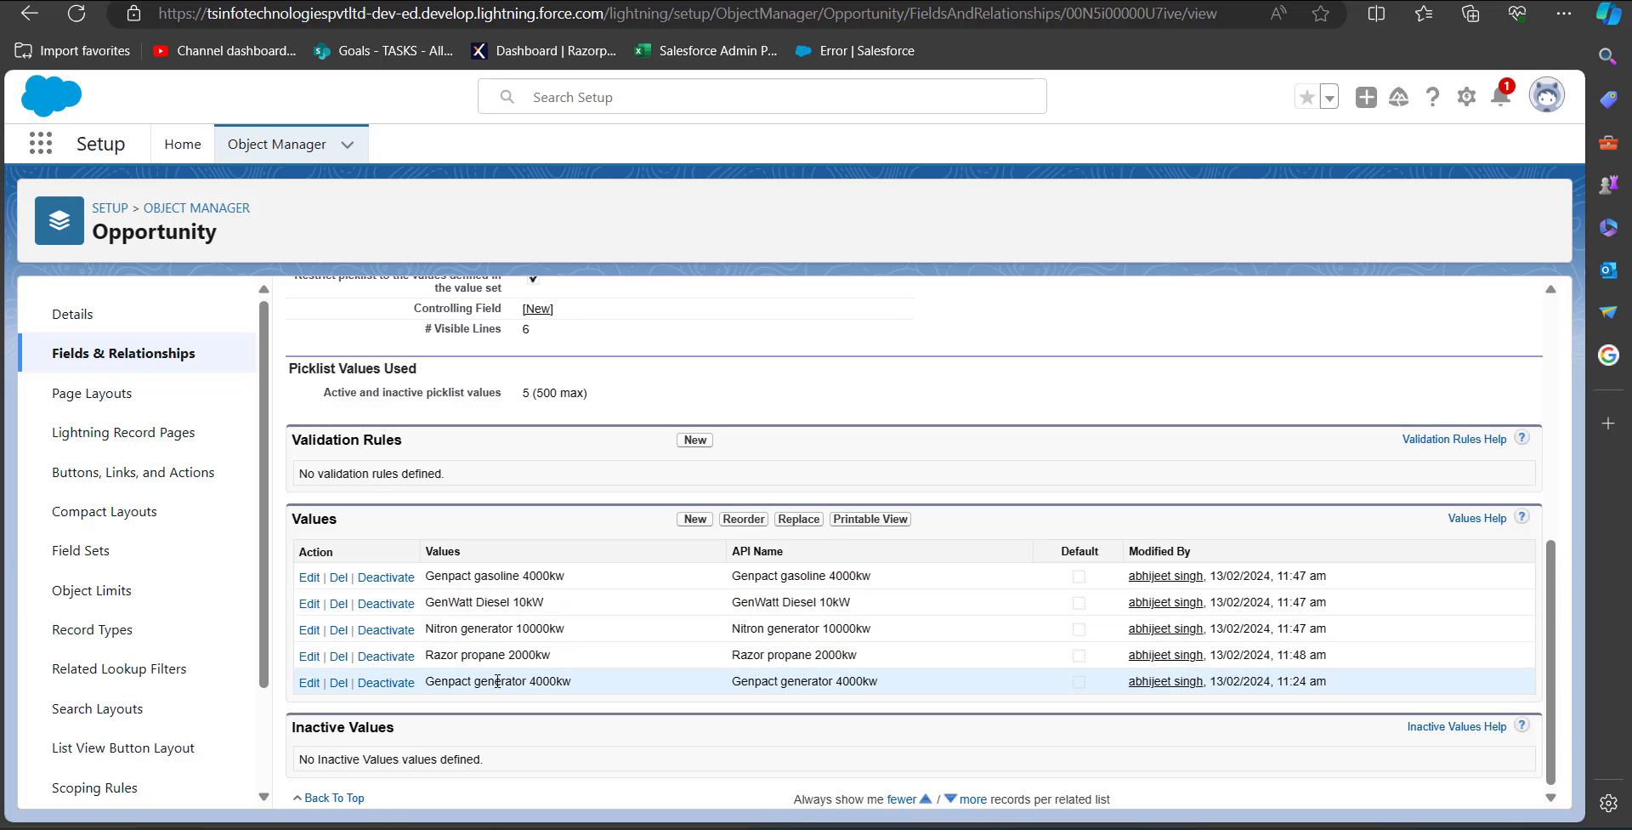
scroll(497, 680, "up", 1)
scroll(497, 680, "down", 1)
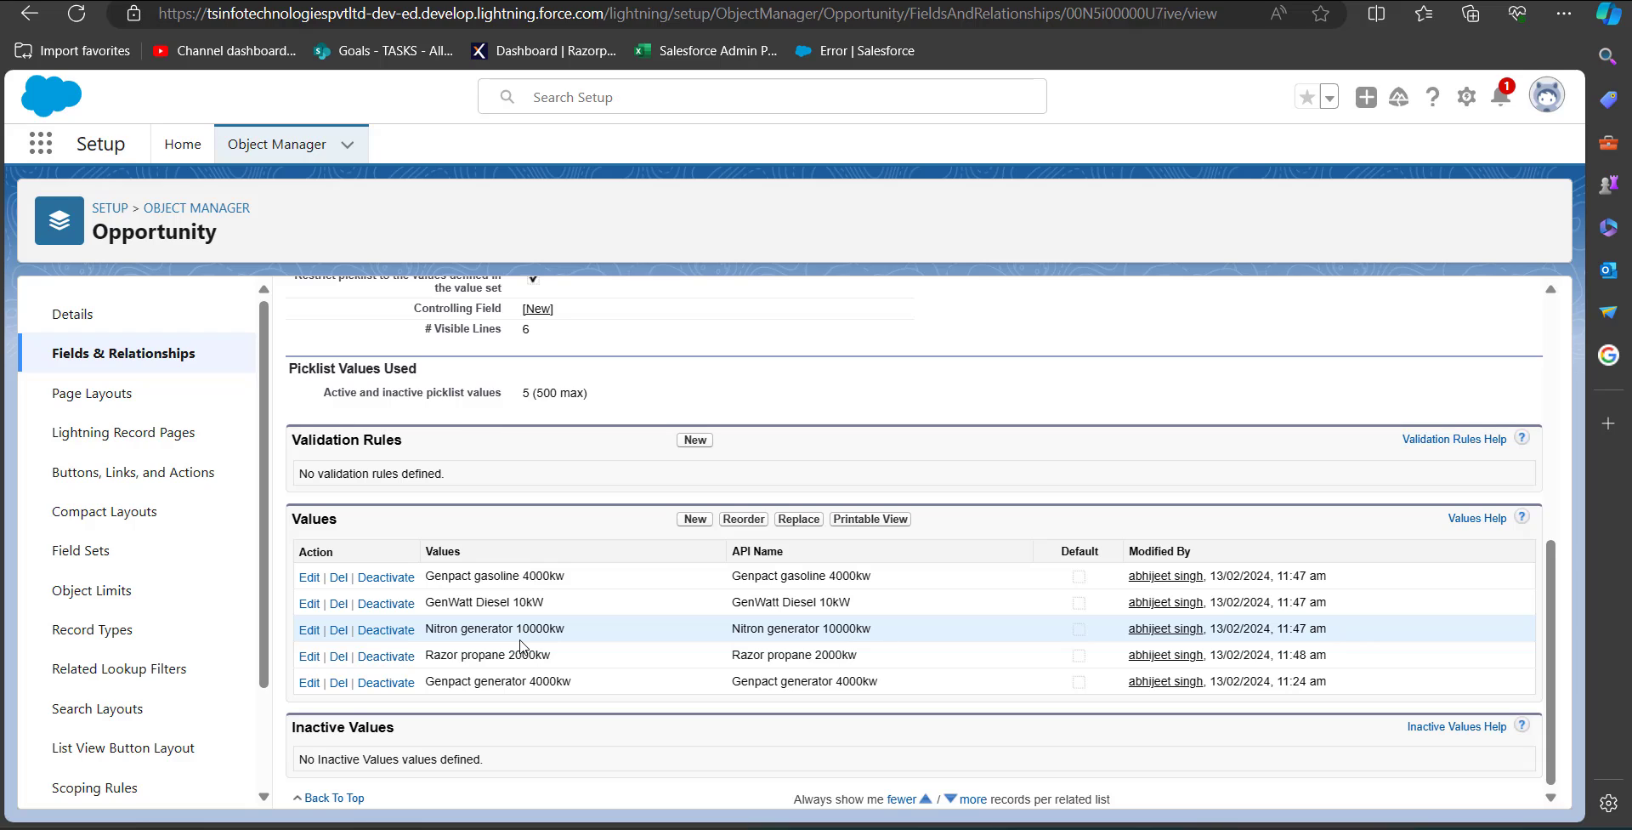
scroll(522, 646, "up", 5)
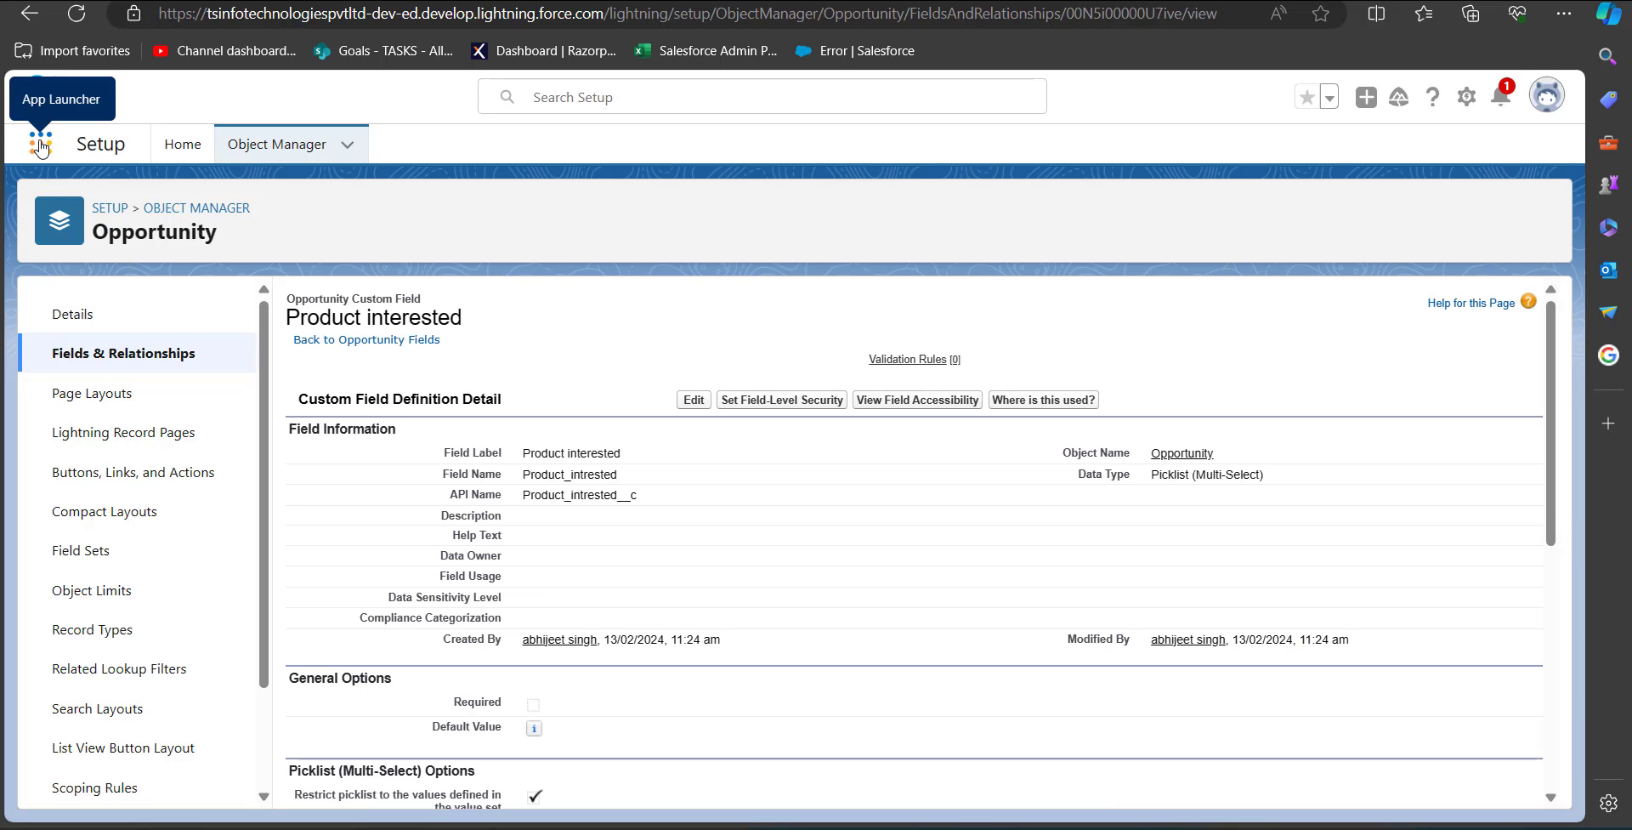
Step: Search for Opportunities from the app launcher and open the Edge Installation record
left_click(40, 144)
type("oPP")
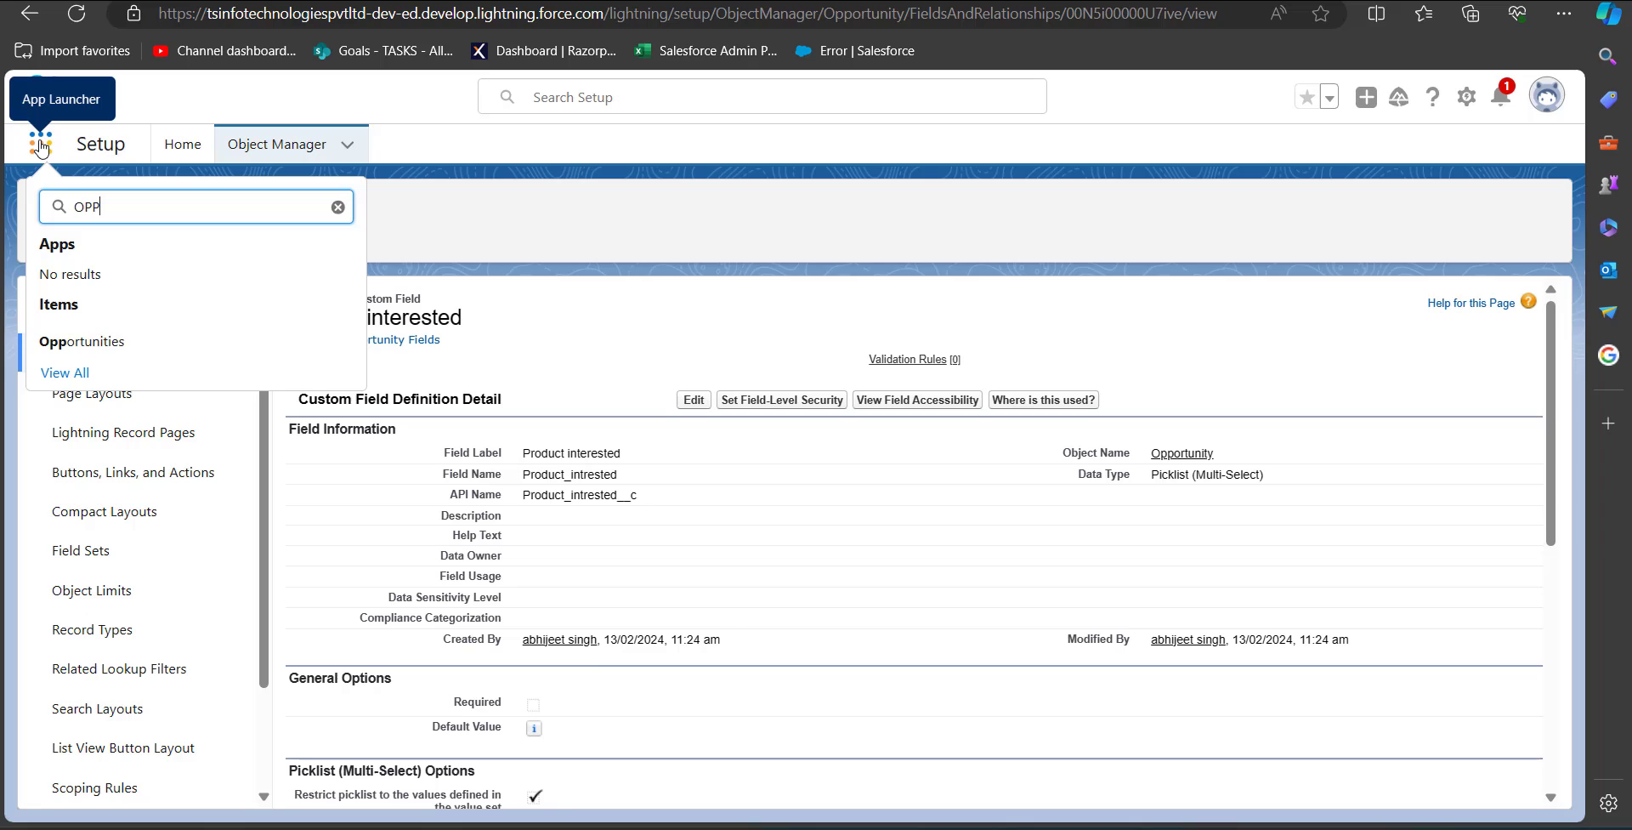
type("OTUN")
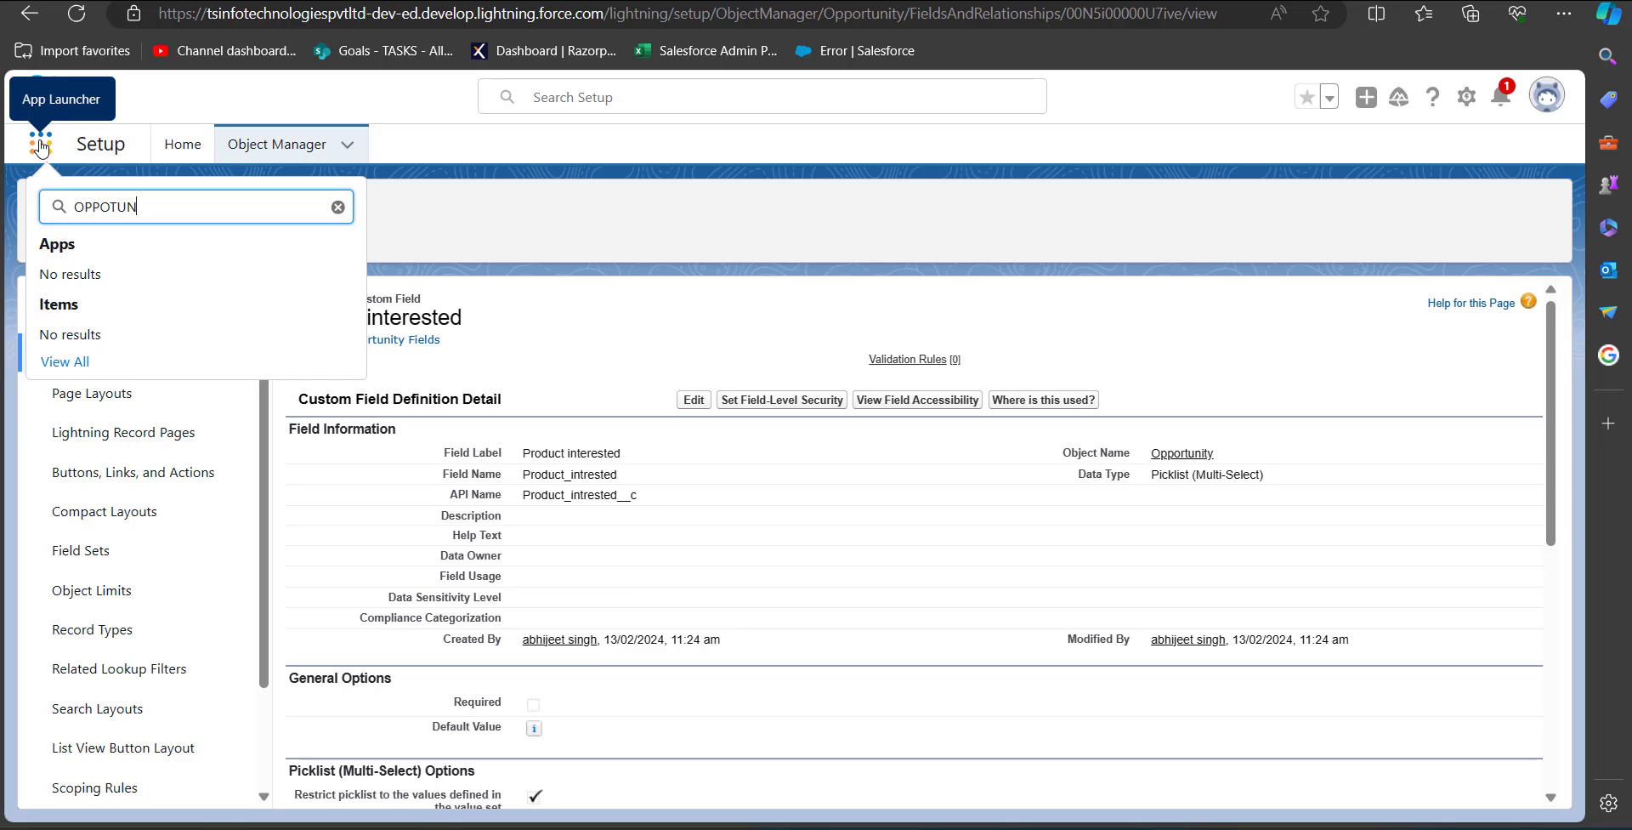
type("ITY")
key("BackSpace")
key("BackSpace")
key("BackSpace")
key("BackSpace")
key("BackSpace")
key("BackSpace")
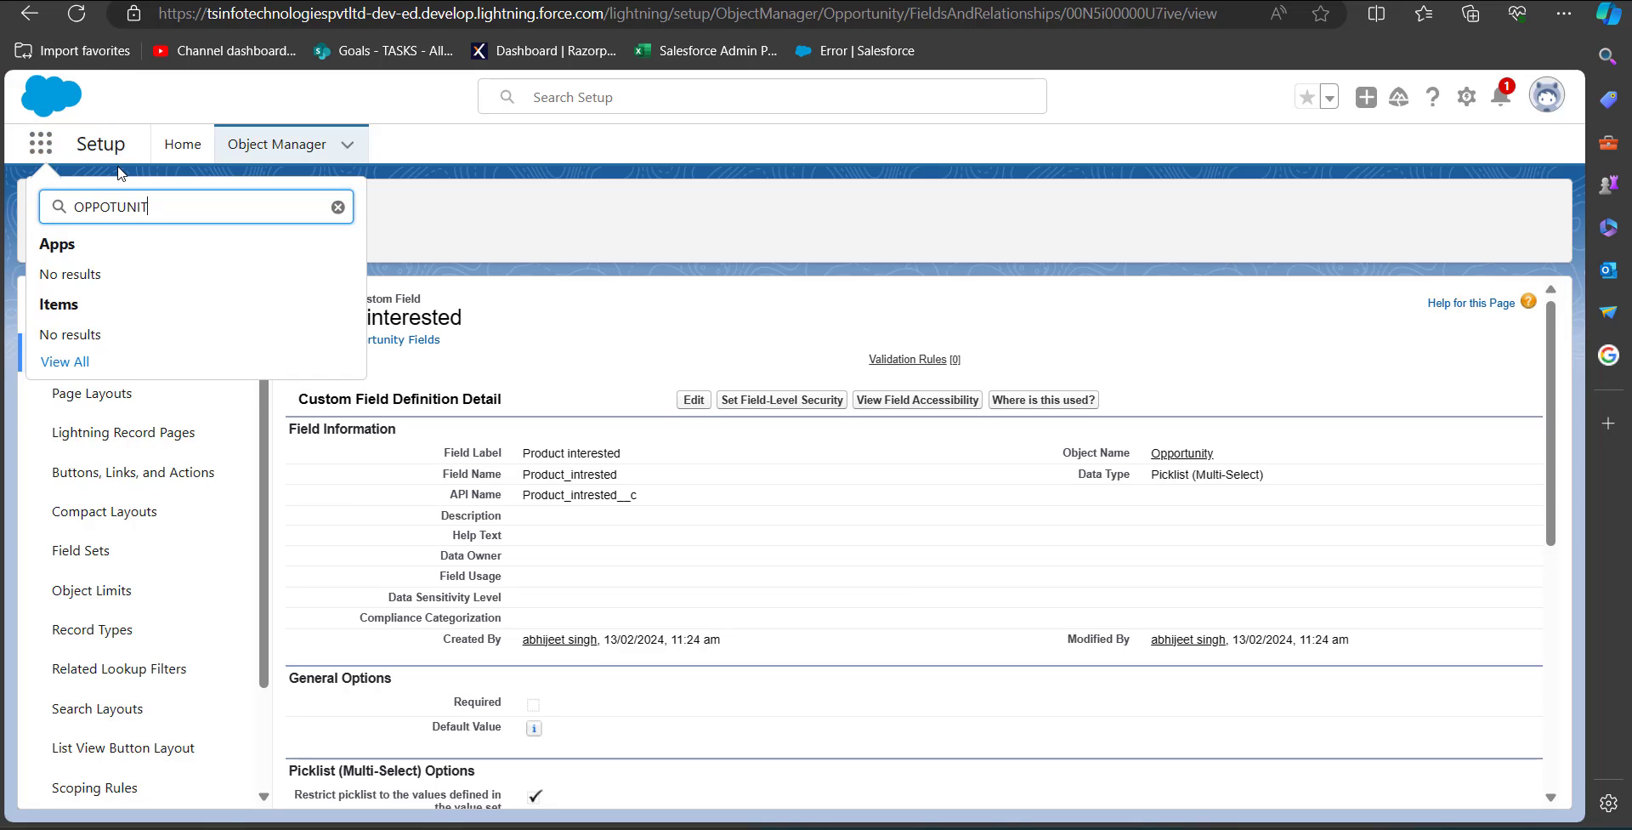
left_click(119, 341)
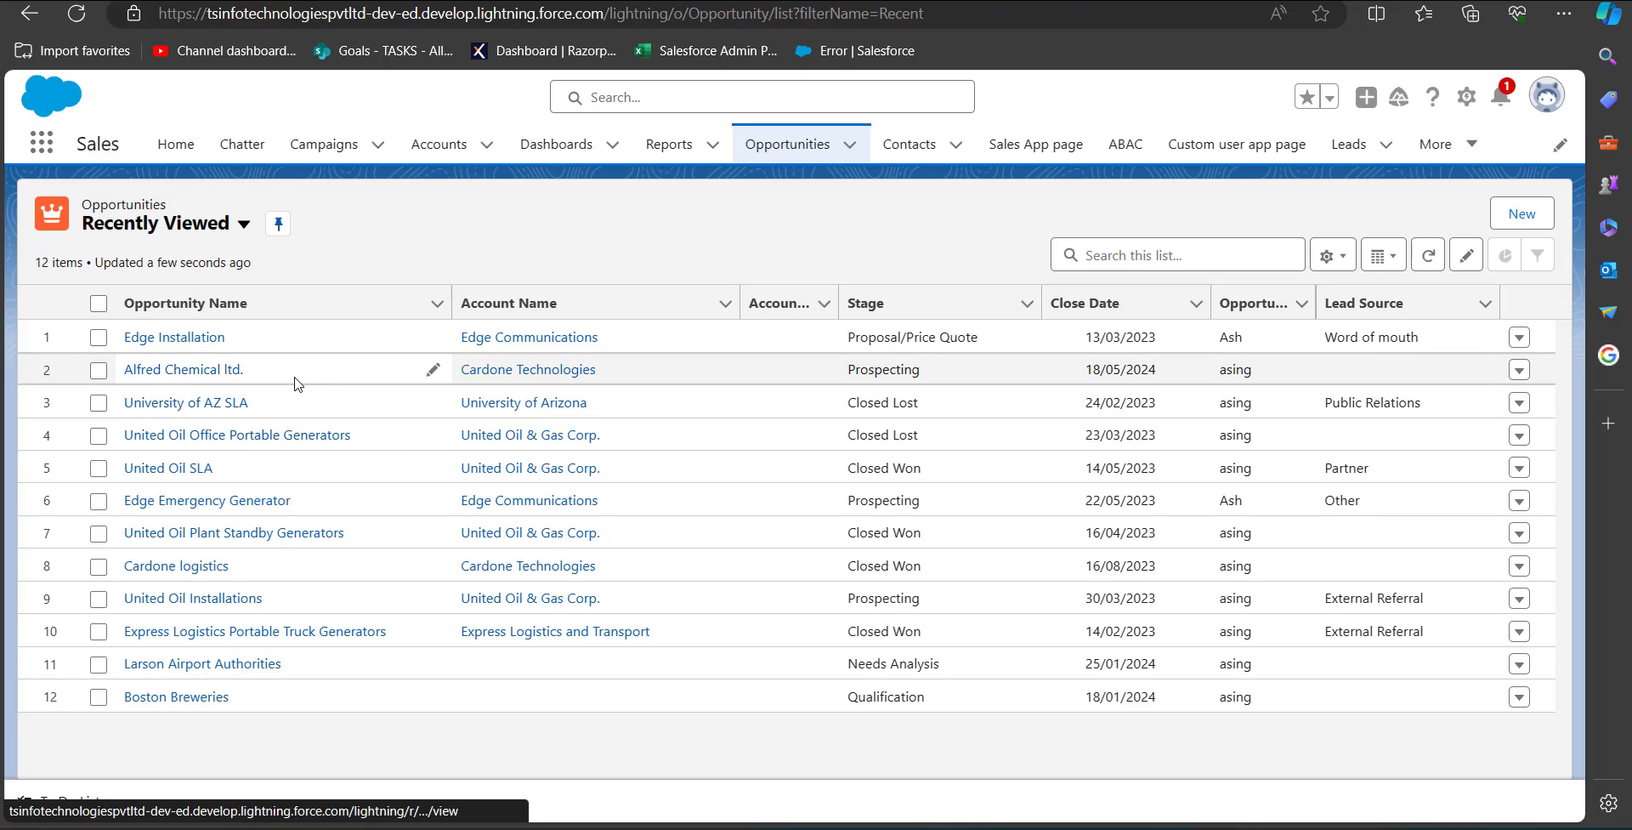
left_click(174, 336)
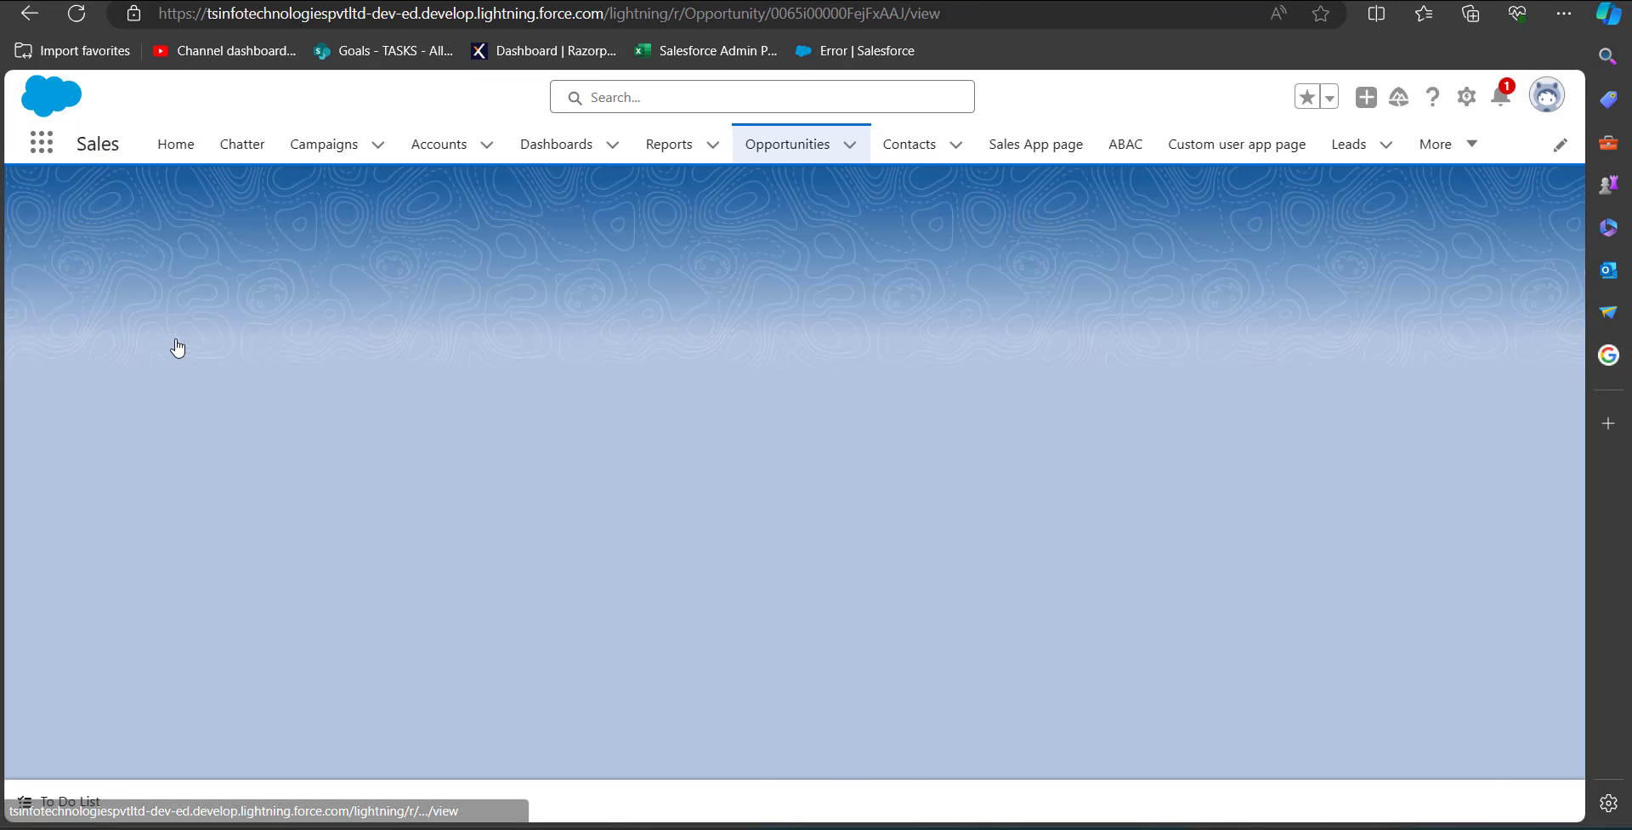
Step: Scroll the Details down to Edge Installation's Product interested field and its three products
scroll(236, 580, "down", 5)
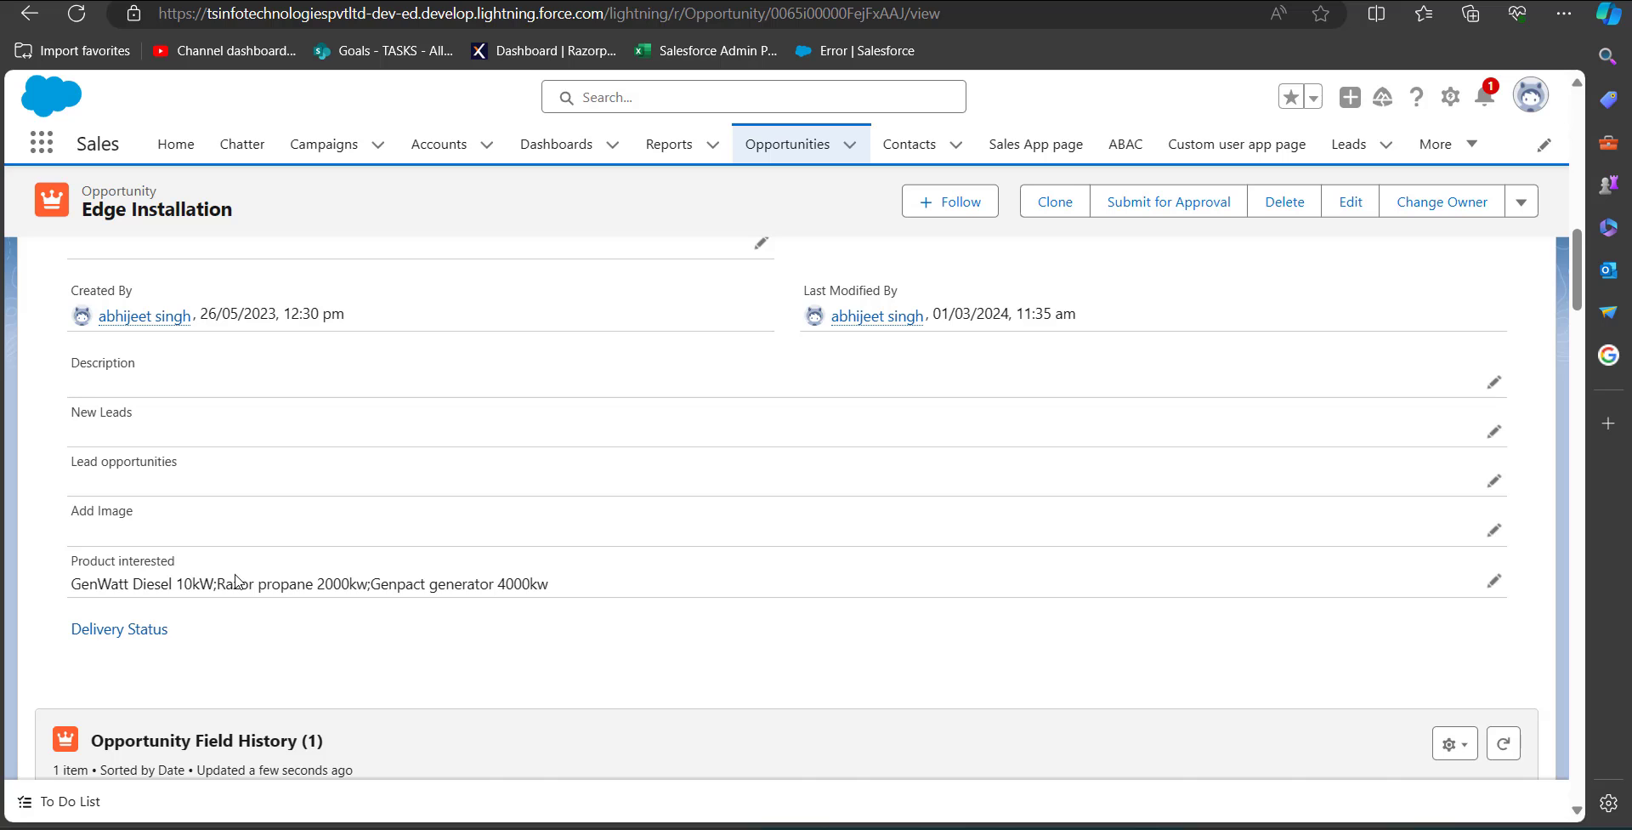
scroll(236, 580, "down", 5)
scroll(233, 544, "up", 10)
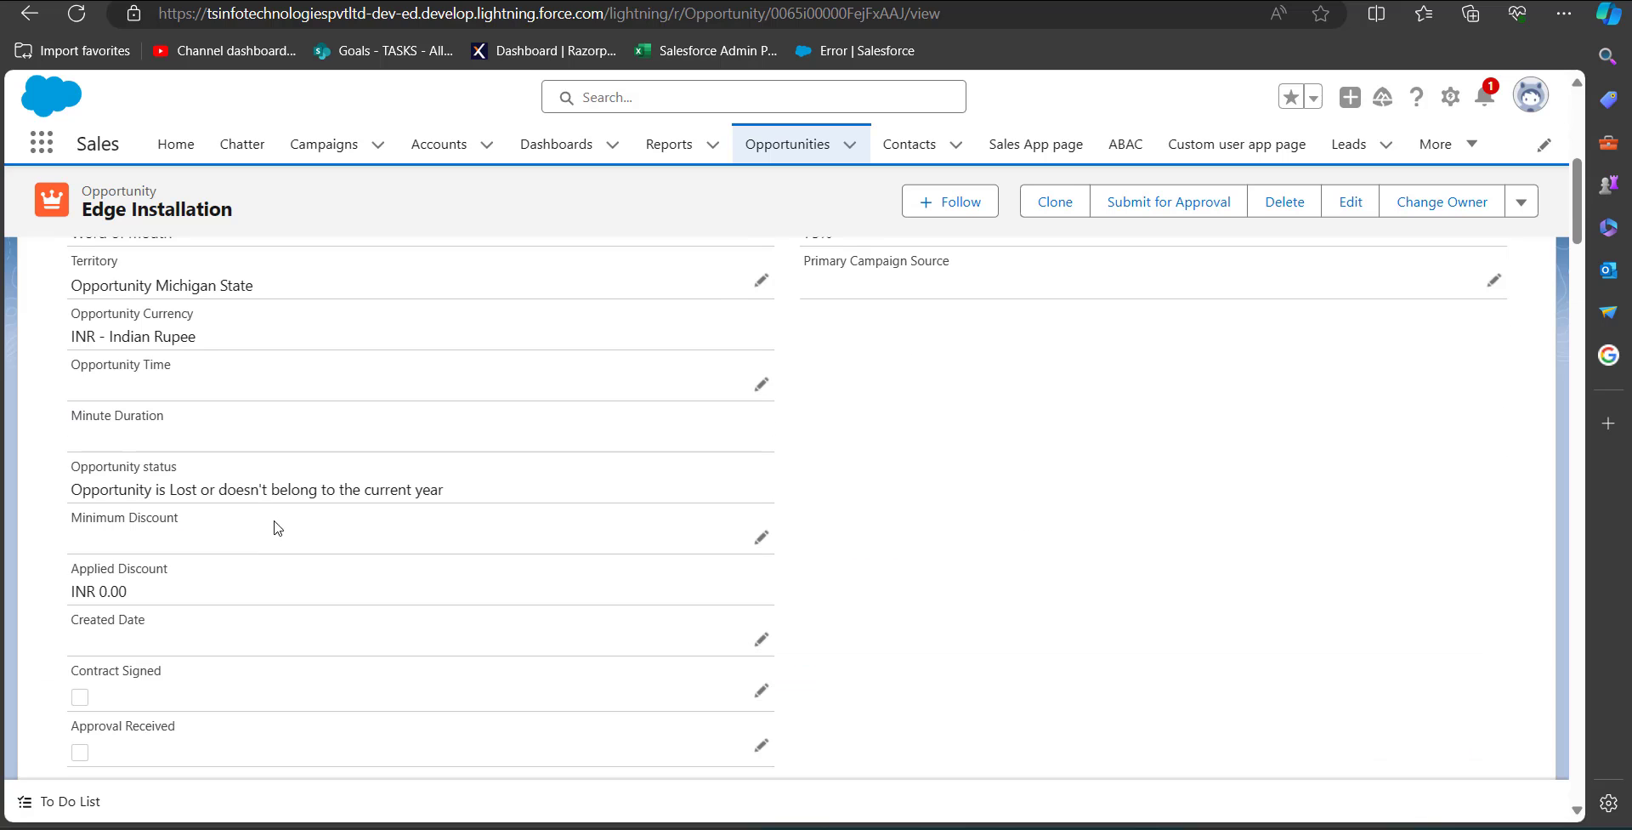
scroll(510, 492, "up", 2)
scroll(695, 466, "down", 10)
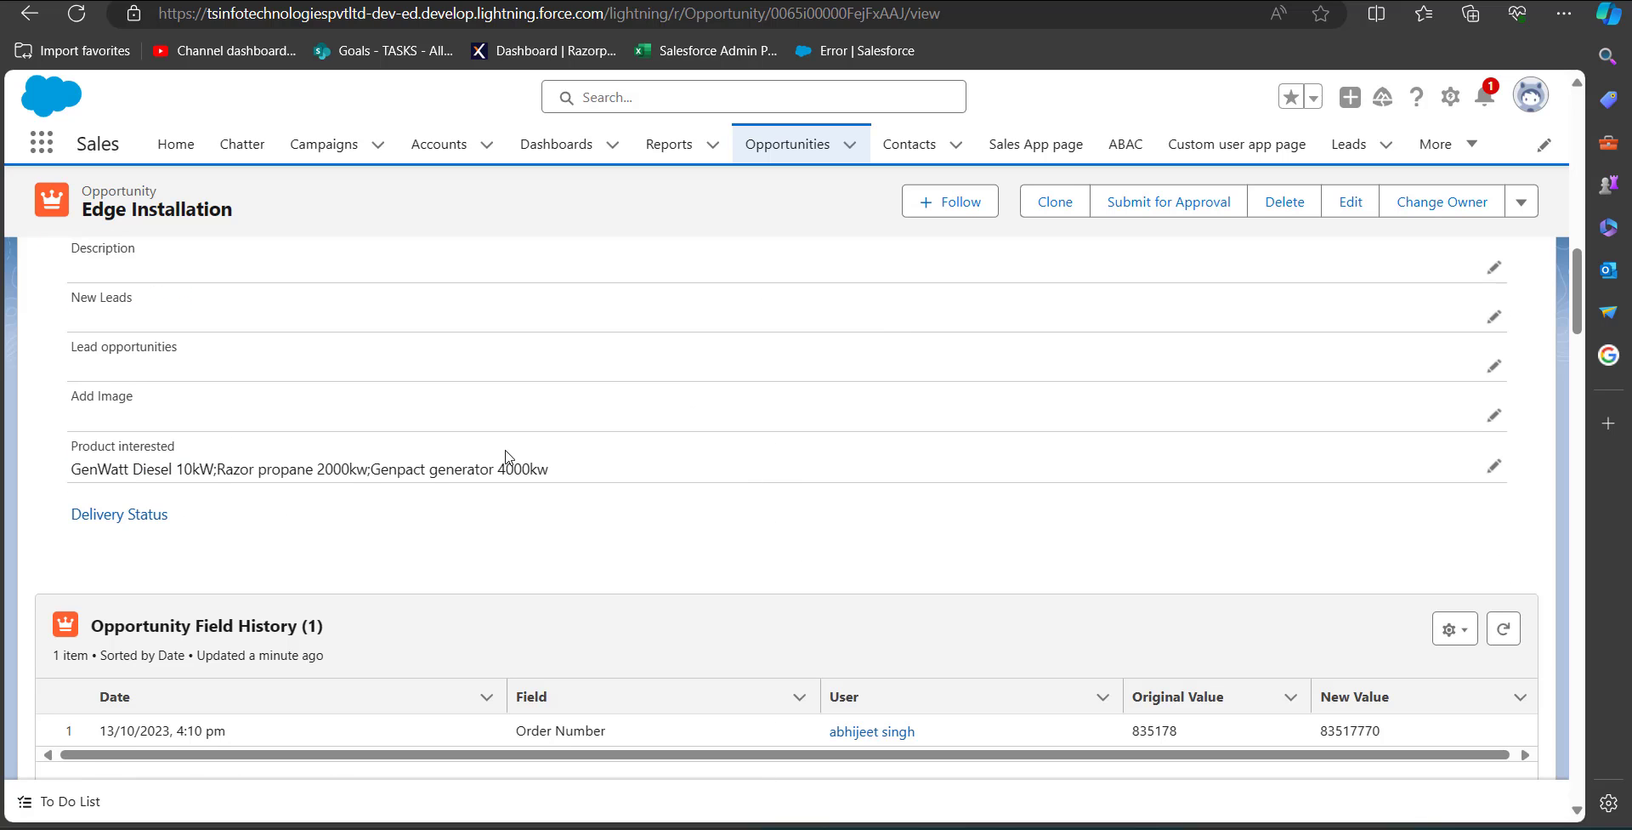
left_click_drag(175, 444, 78, 452)
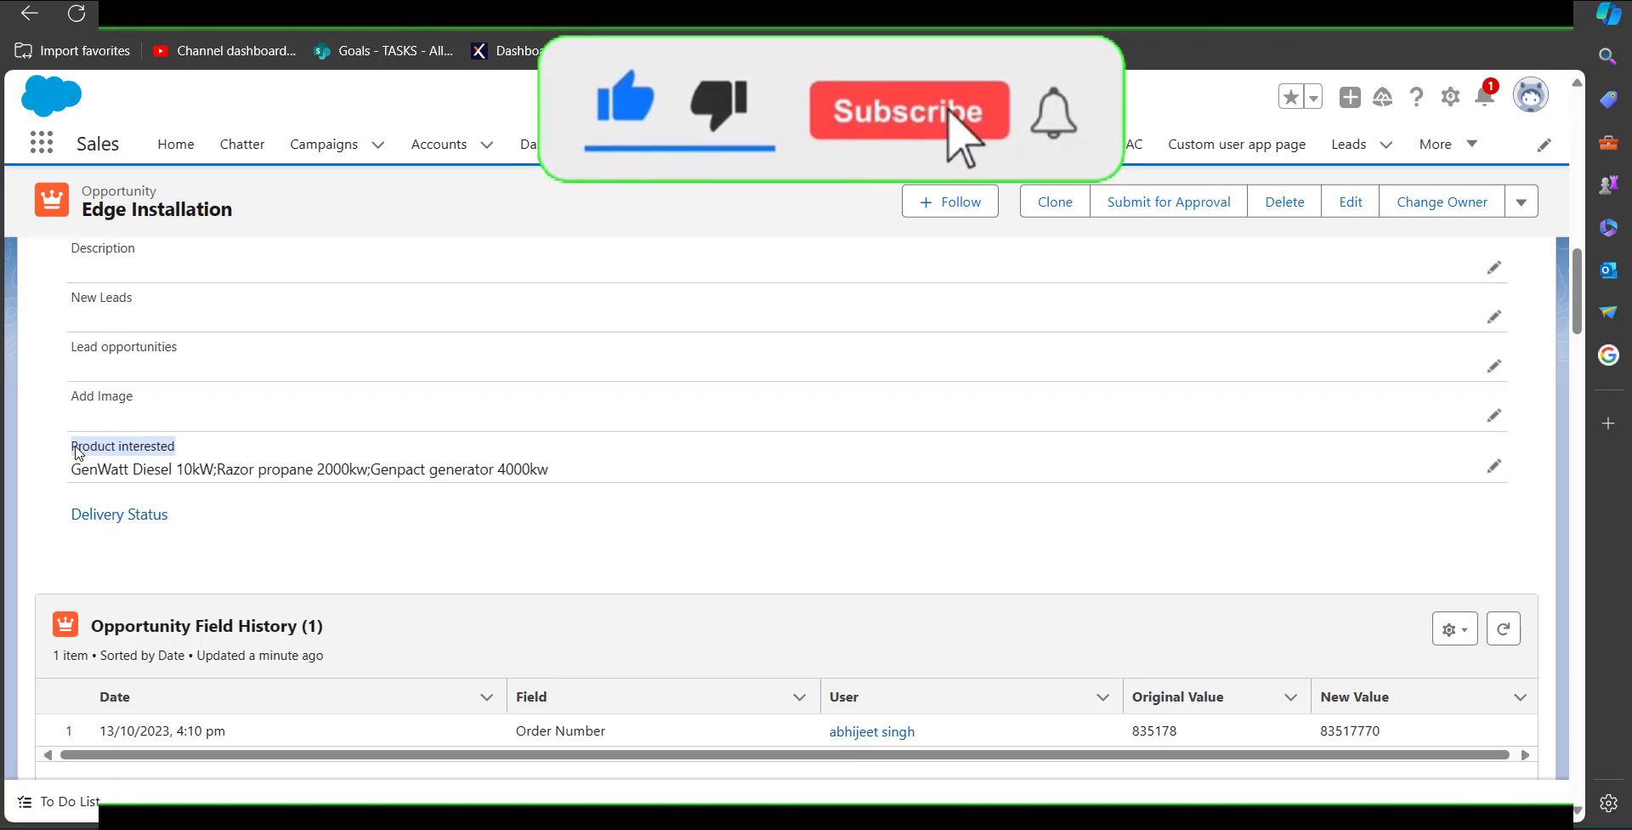
left_click(739, 441)
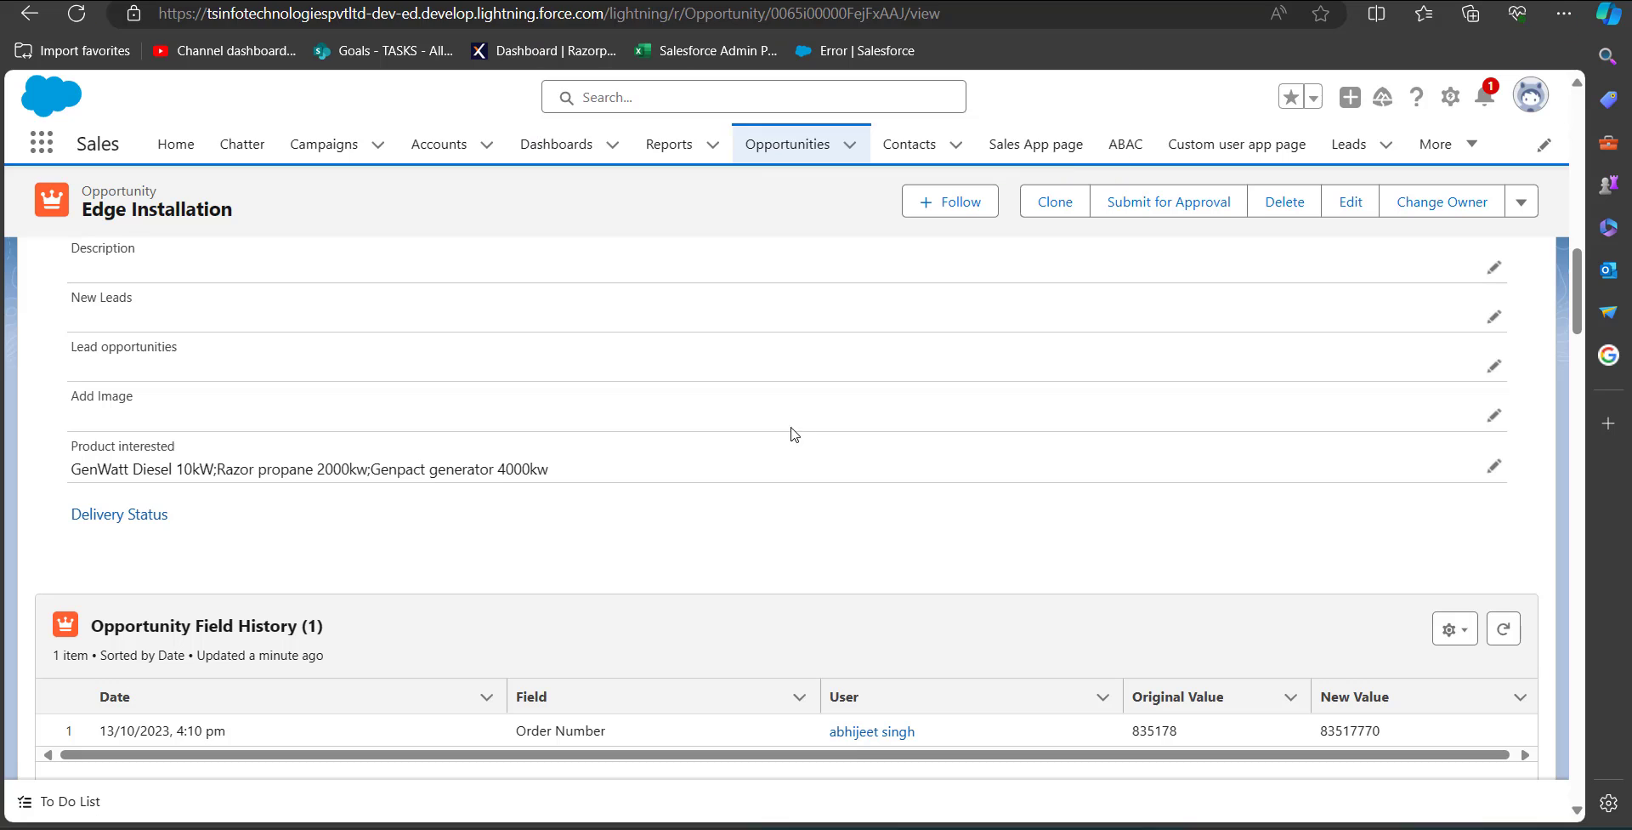
Step: Move Nitron generator 10000kw into Product interested's chosen values and save the record
left_click(1493, 466)
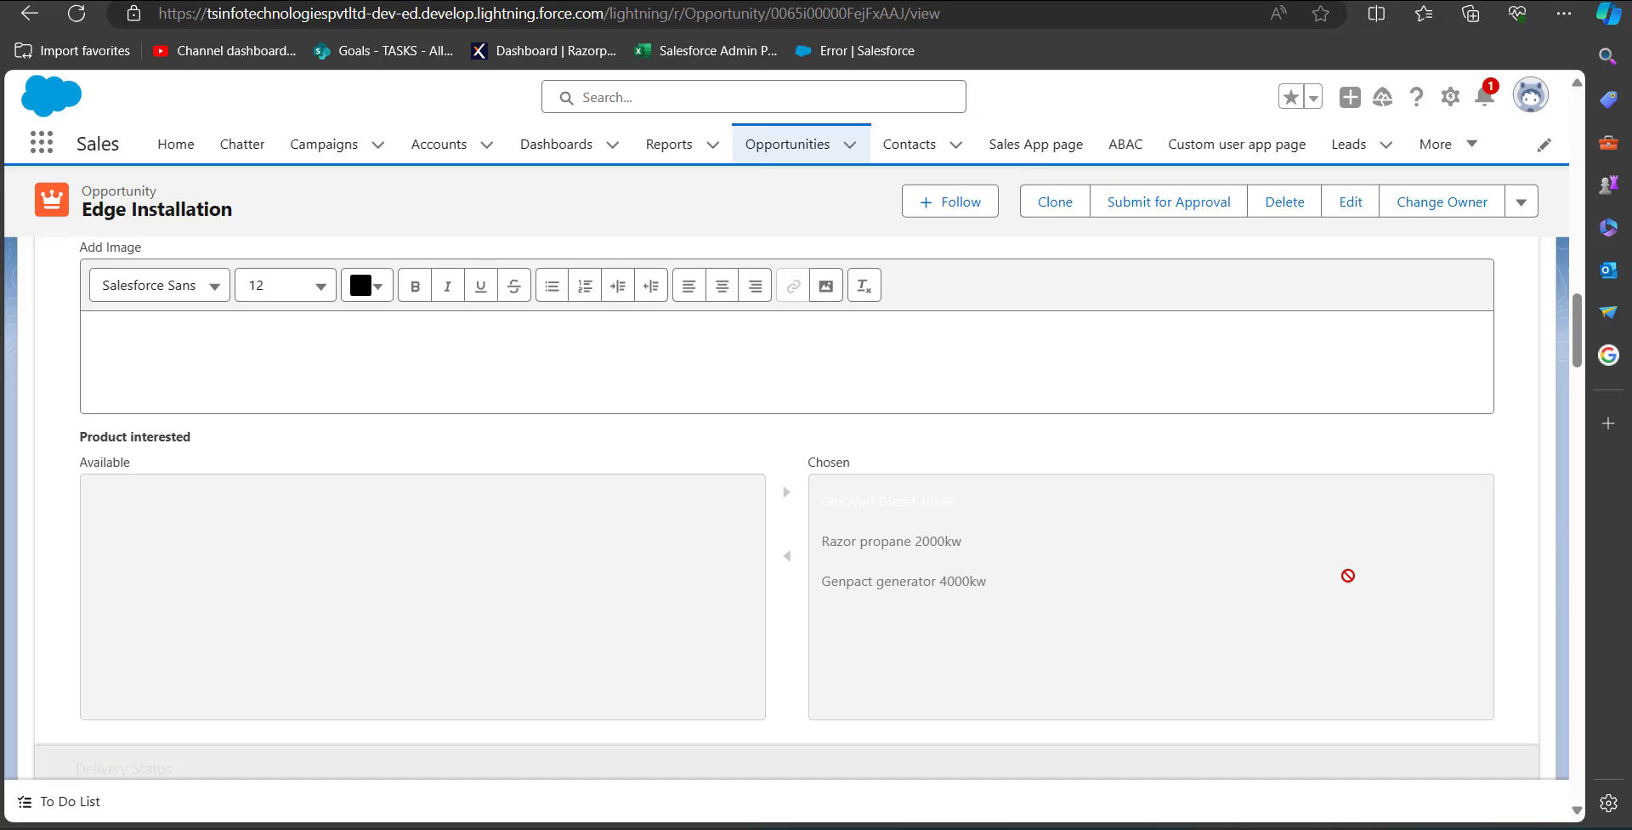
scroll(391, 441, "down", 6)
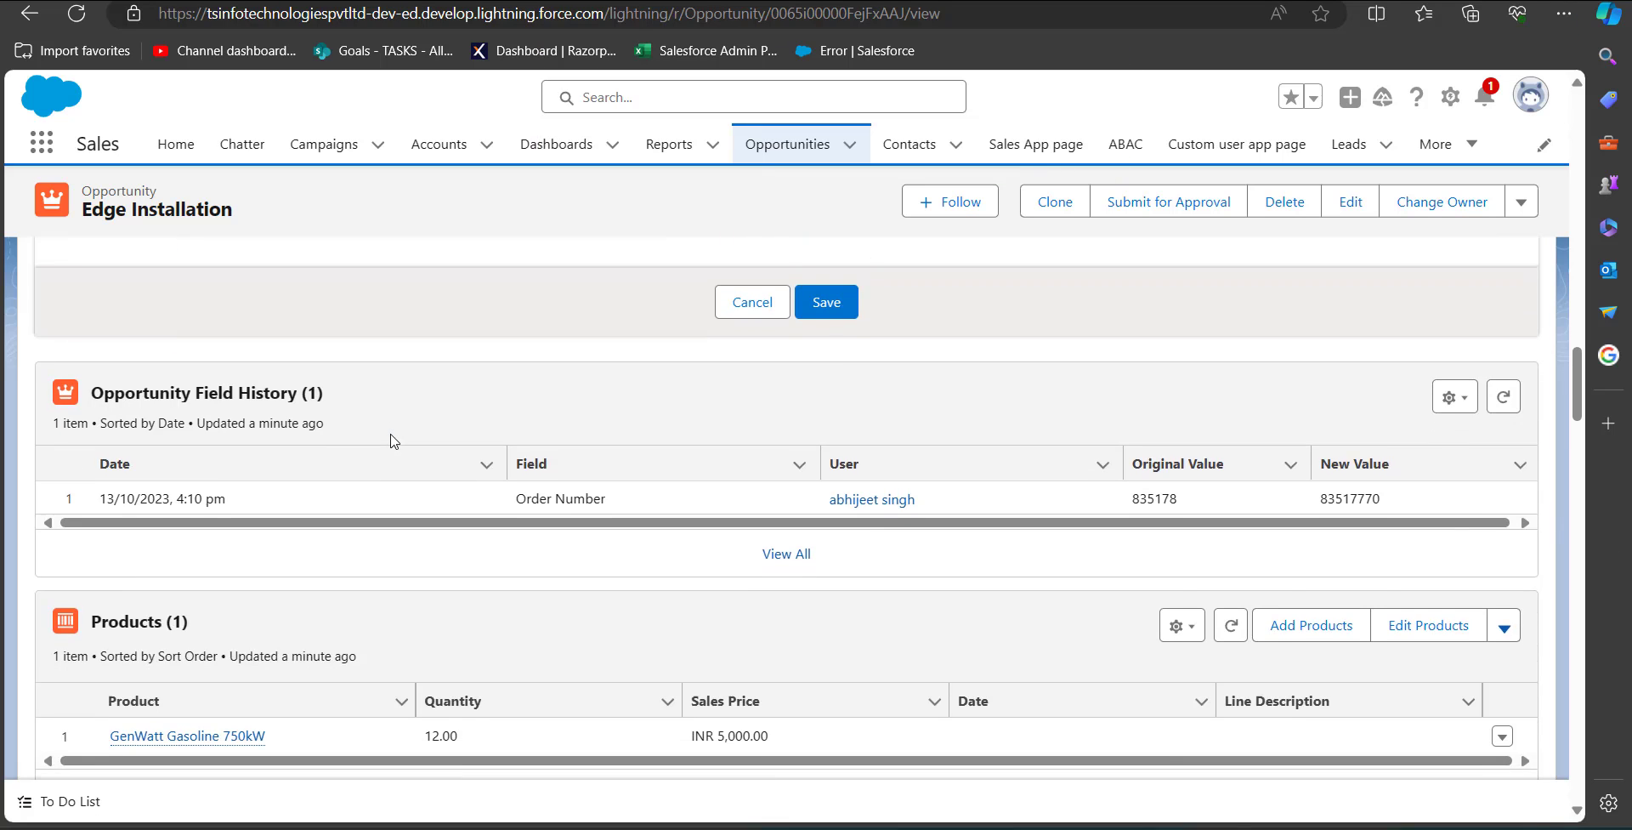
scroll(390, 442, "up", 5)
left_click(681, 425)
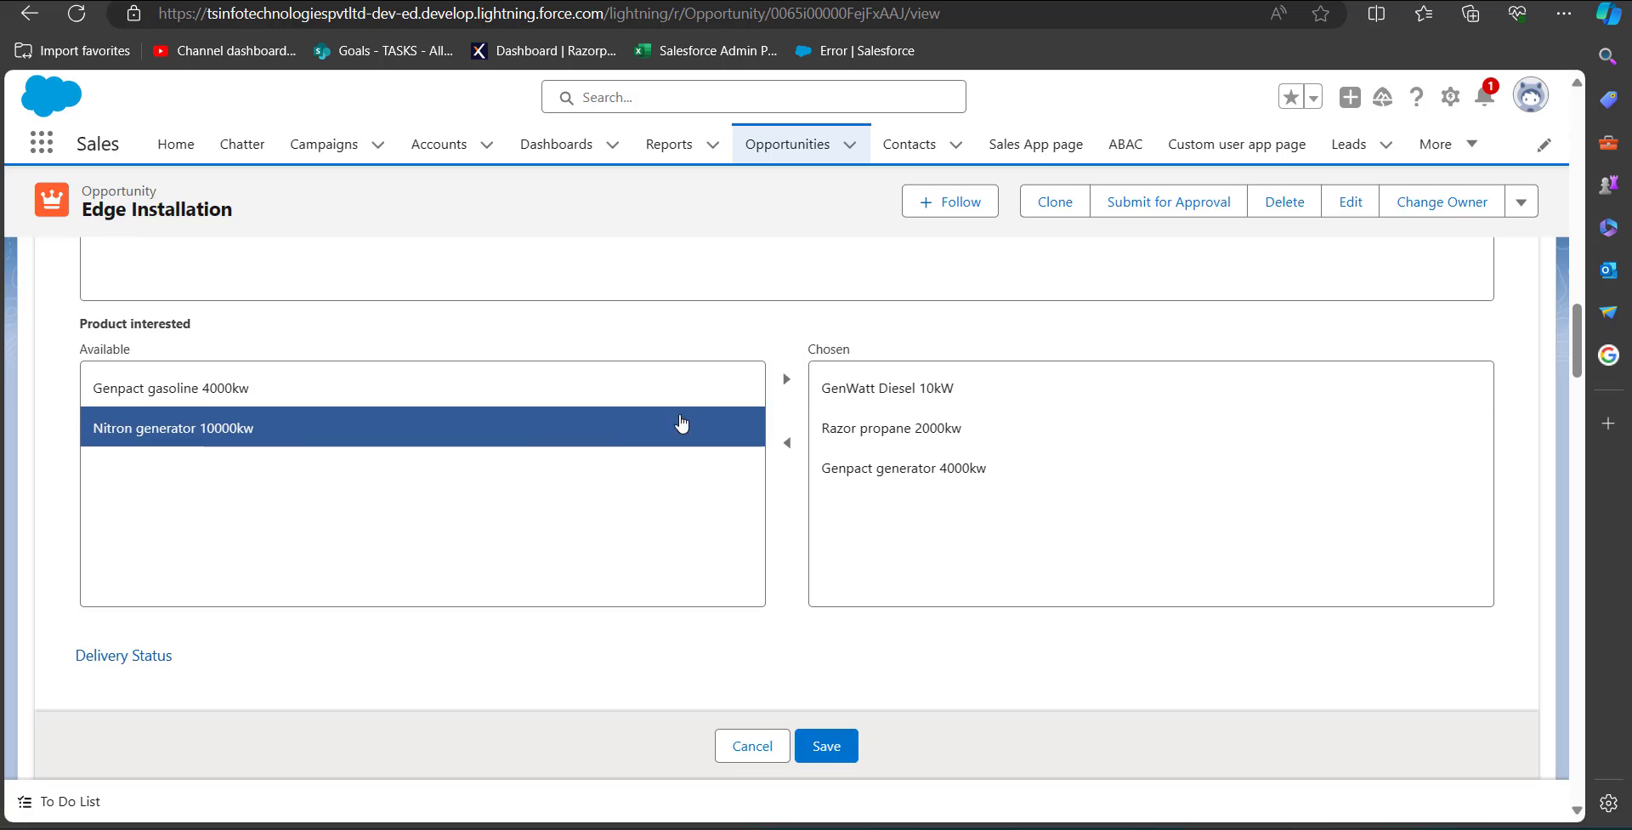
left_click(778, 379)
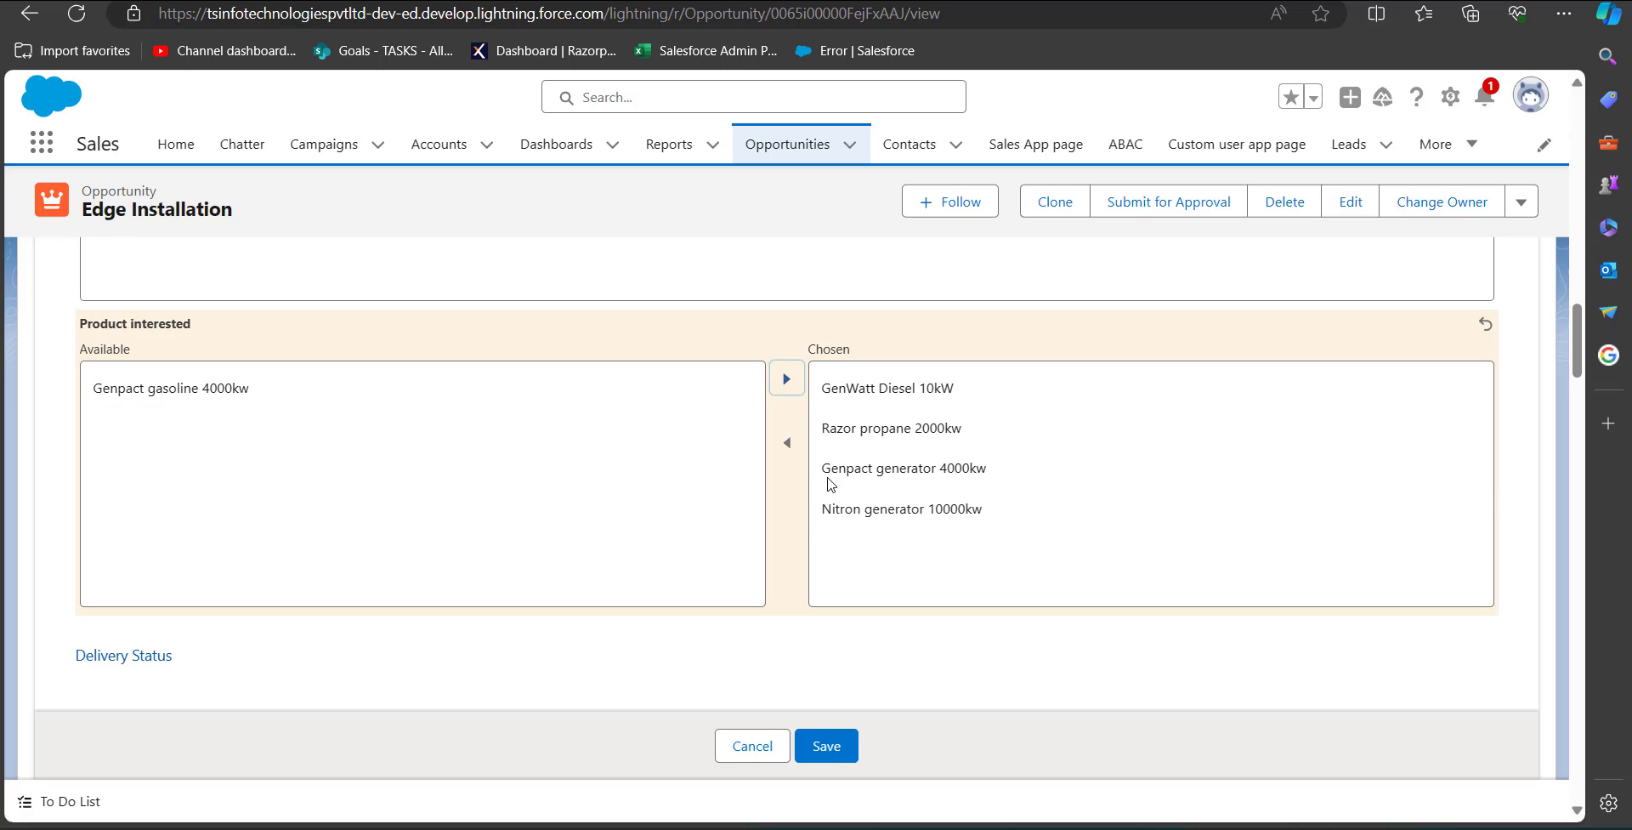
left_click(829, 746)
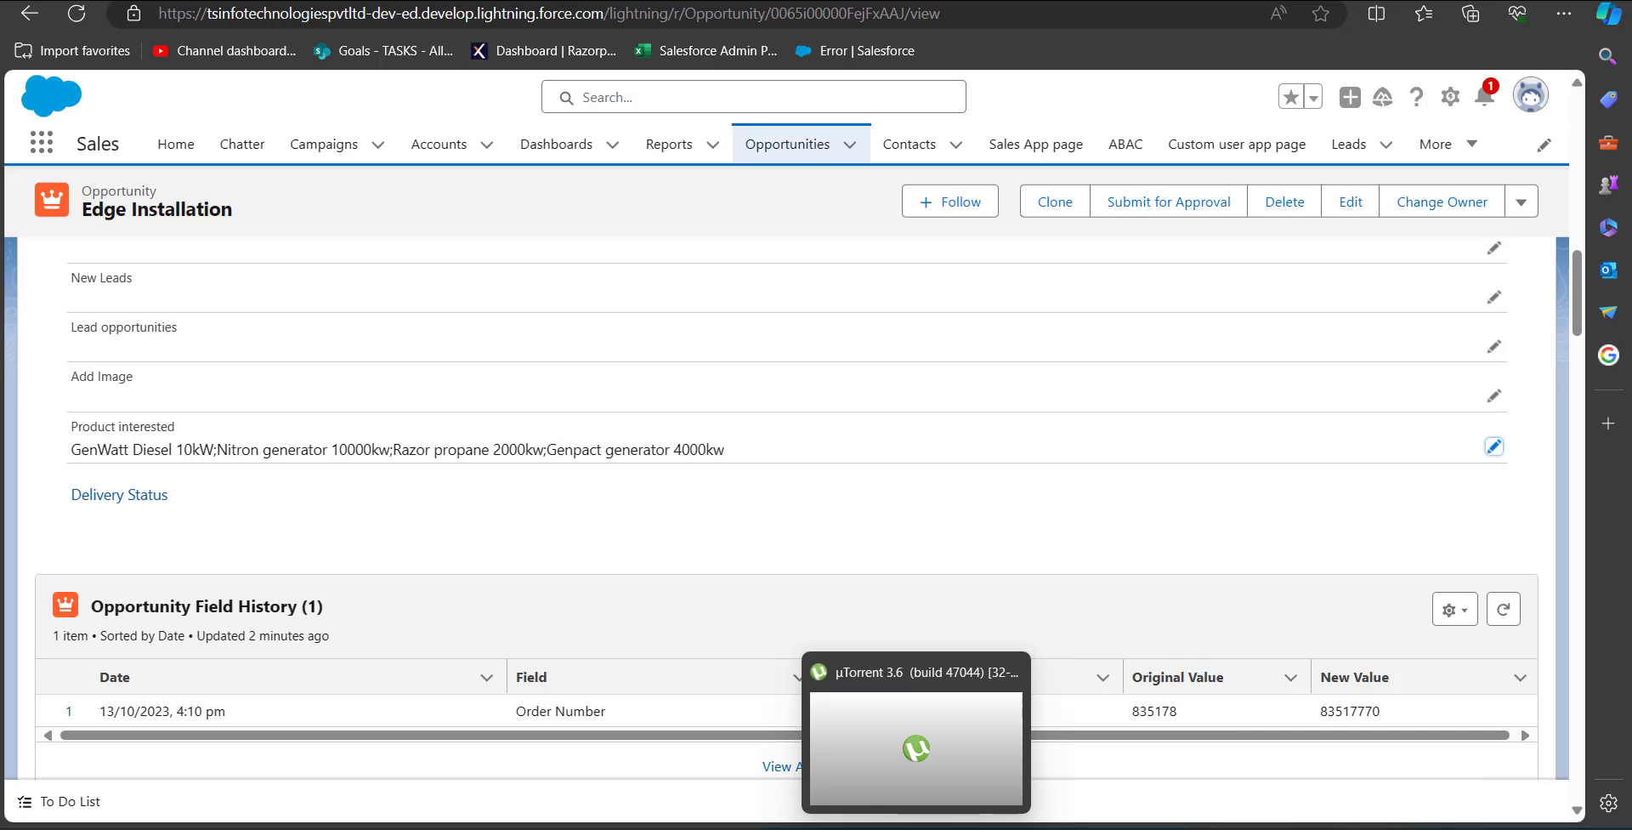
Step: Start a new Data Loader export and log in to the Salesforce org
left_click(1056, 827)
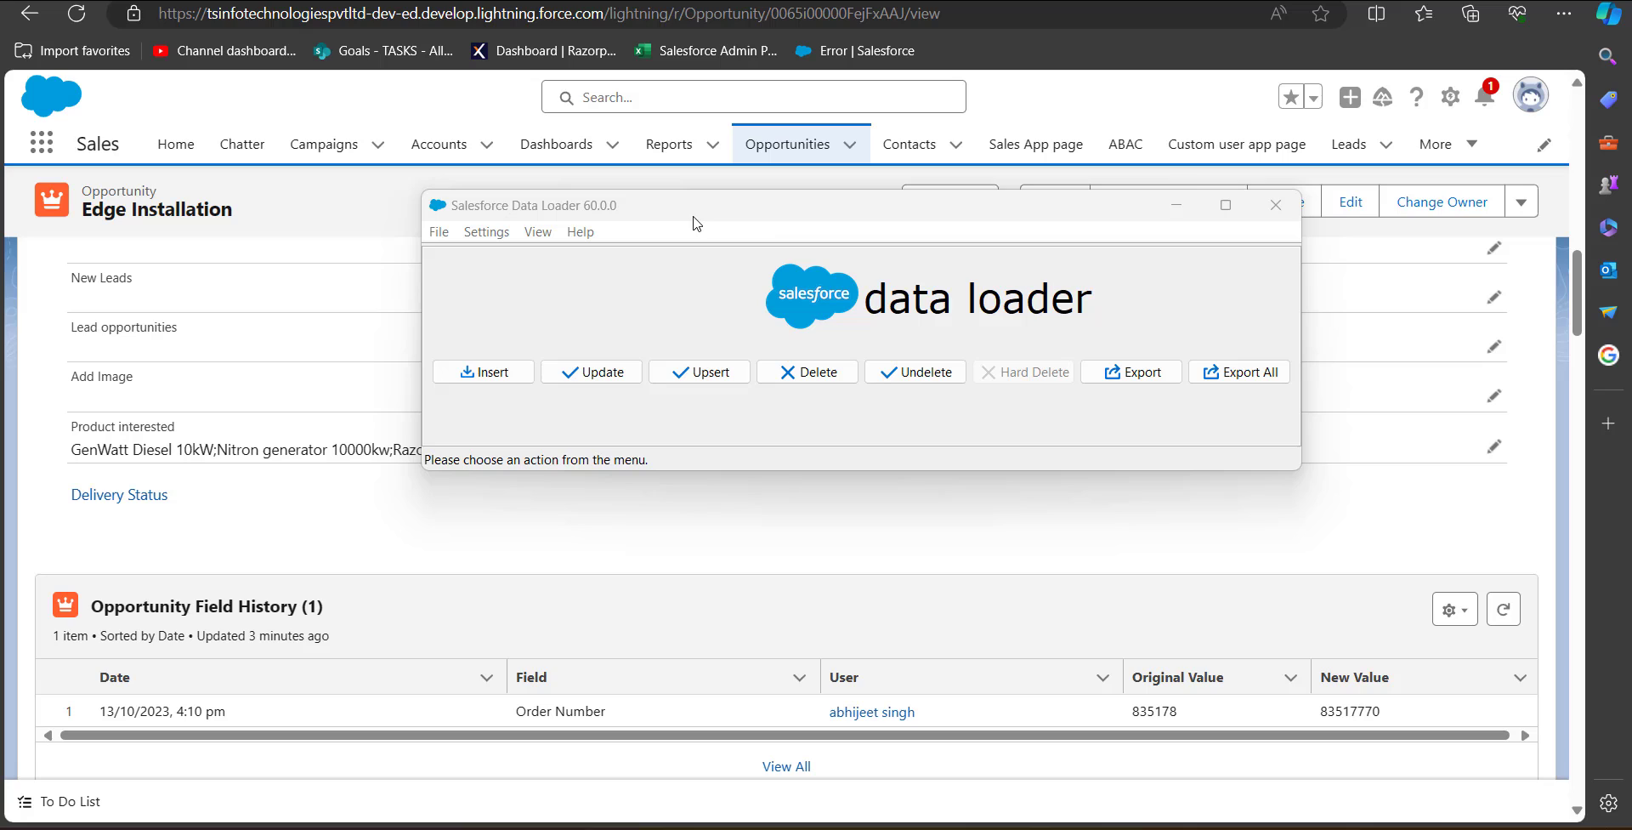
left_click(1120, 376)
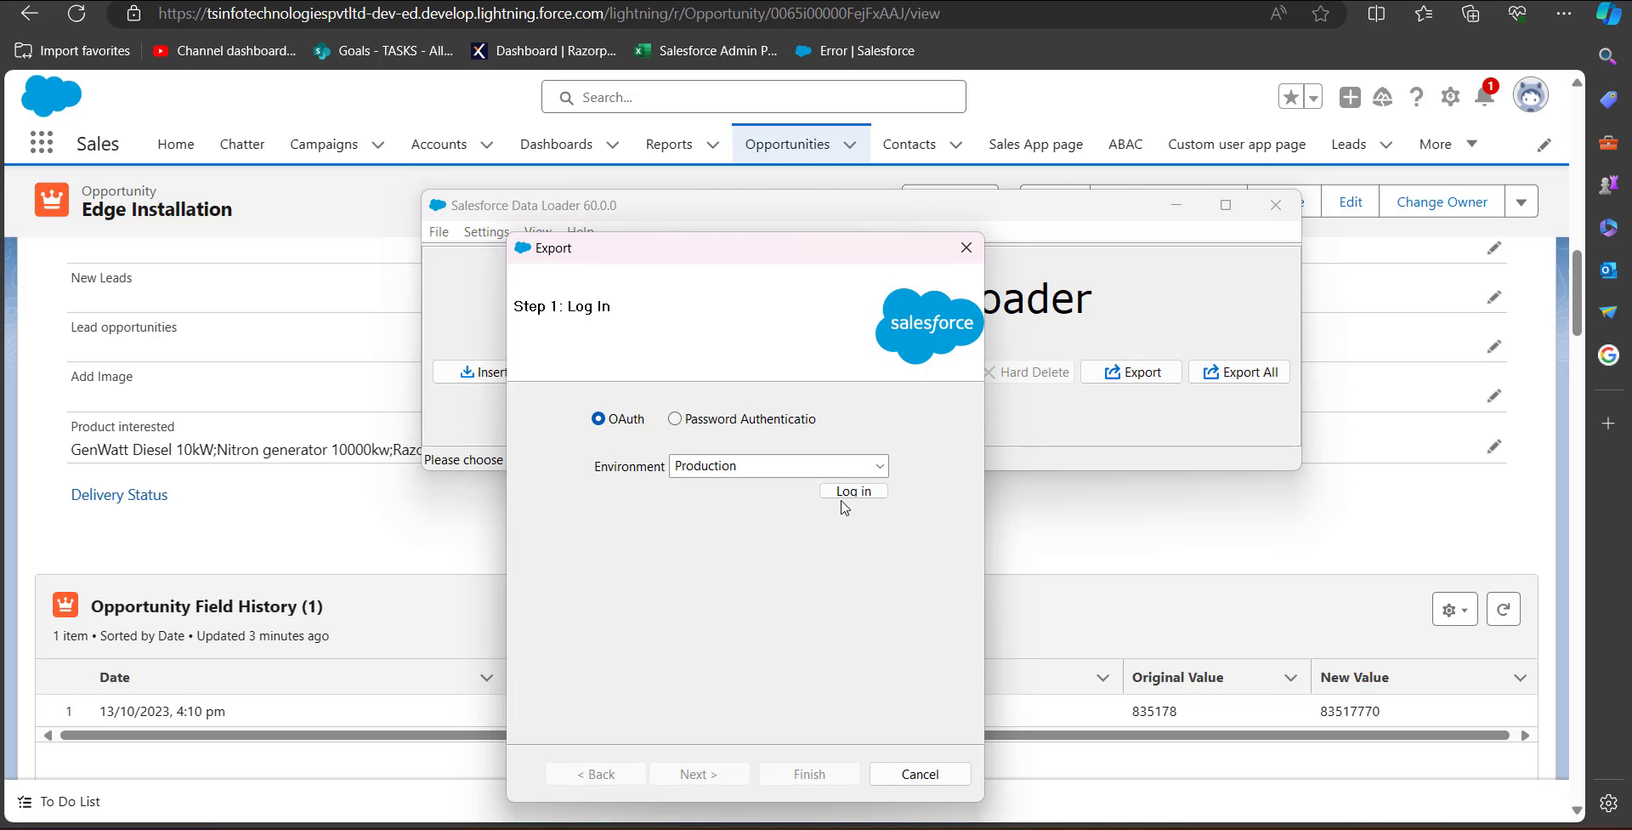
left_click(850, 491)
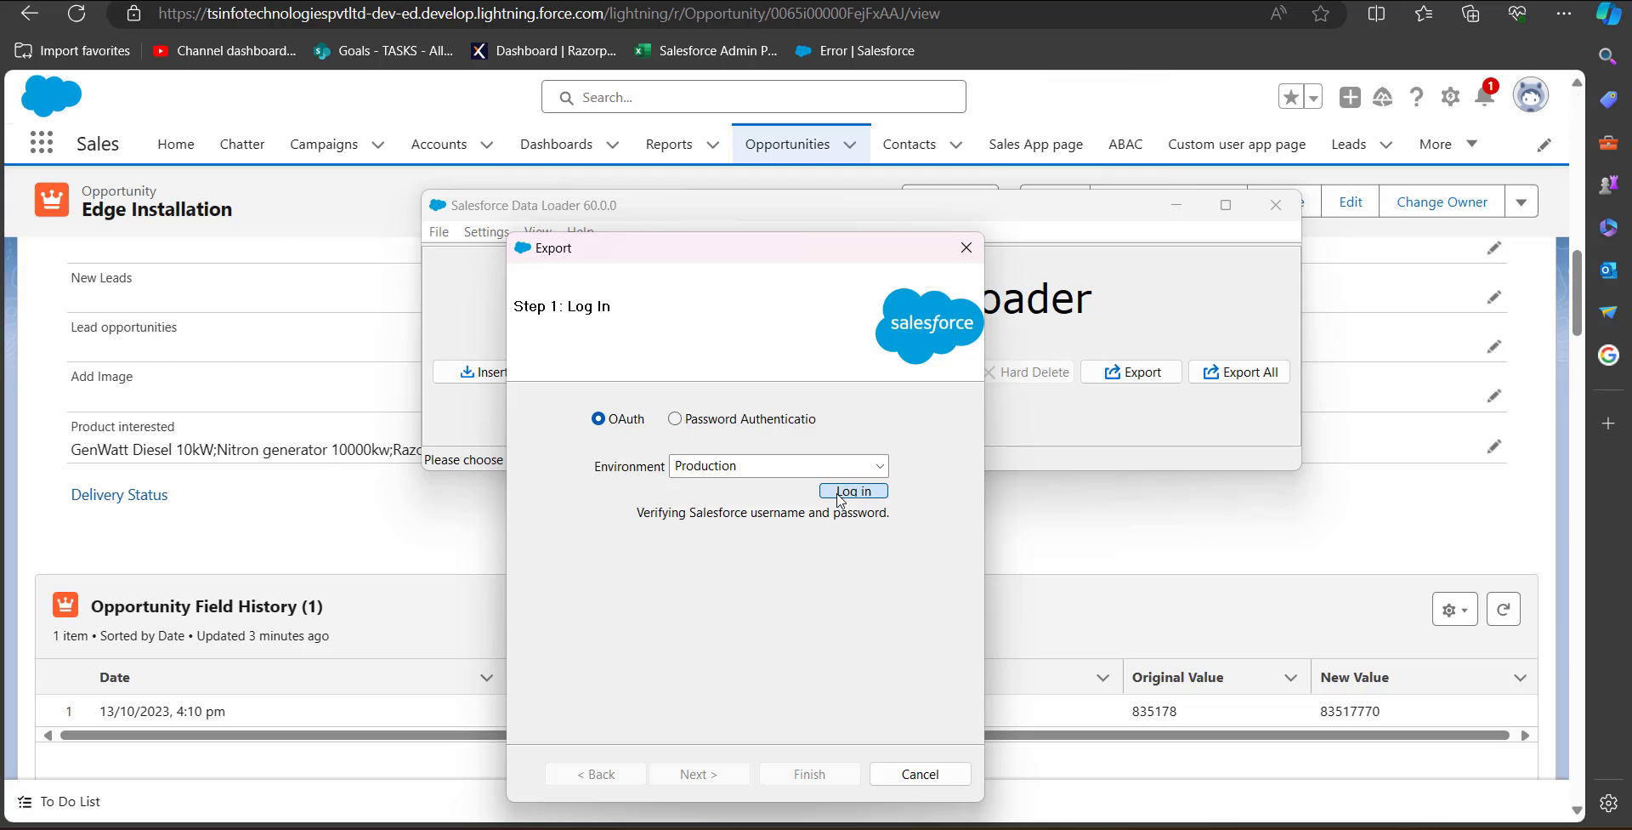
Step: Choose Opportunity as the export object with target file Picklist Opportunity.csv, and continue
type("oppo")
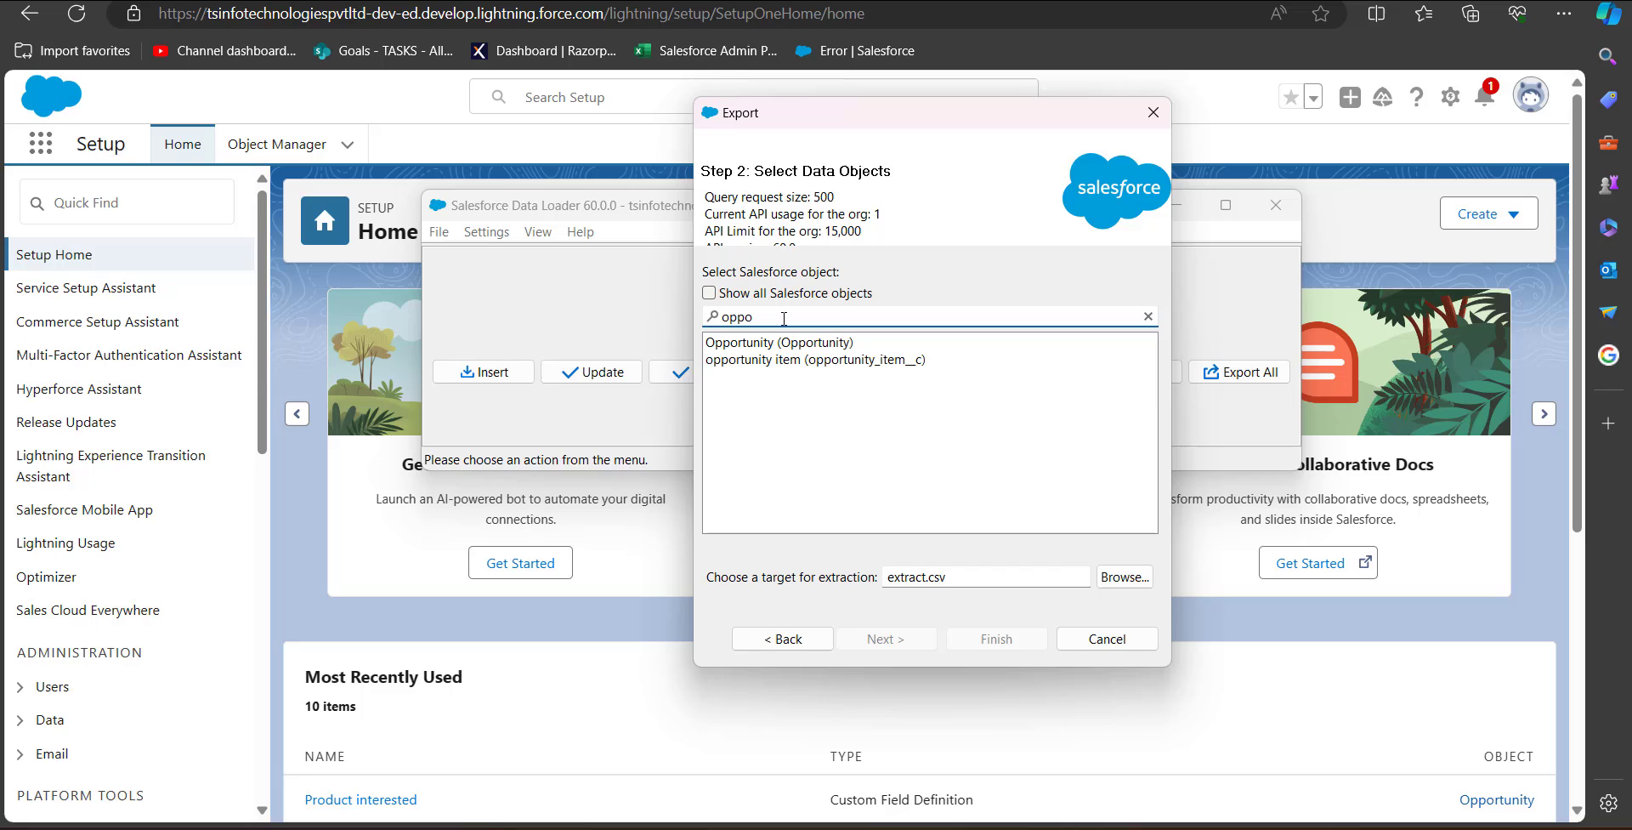
left_click(785, 343)
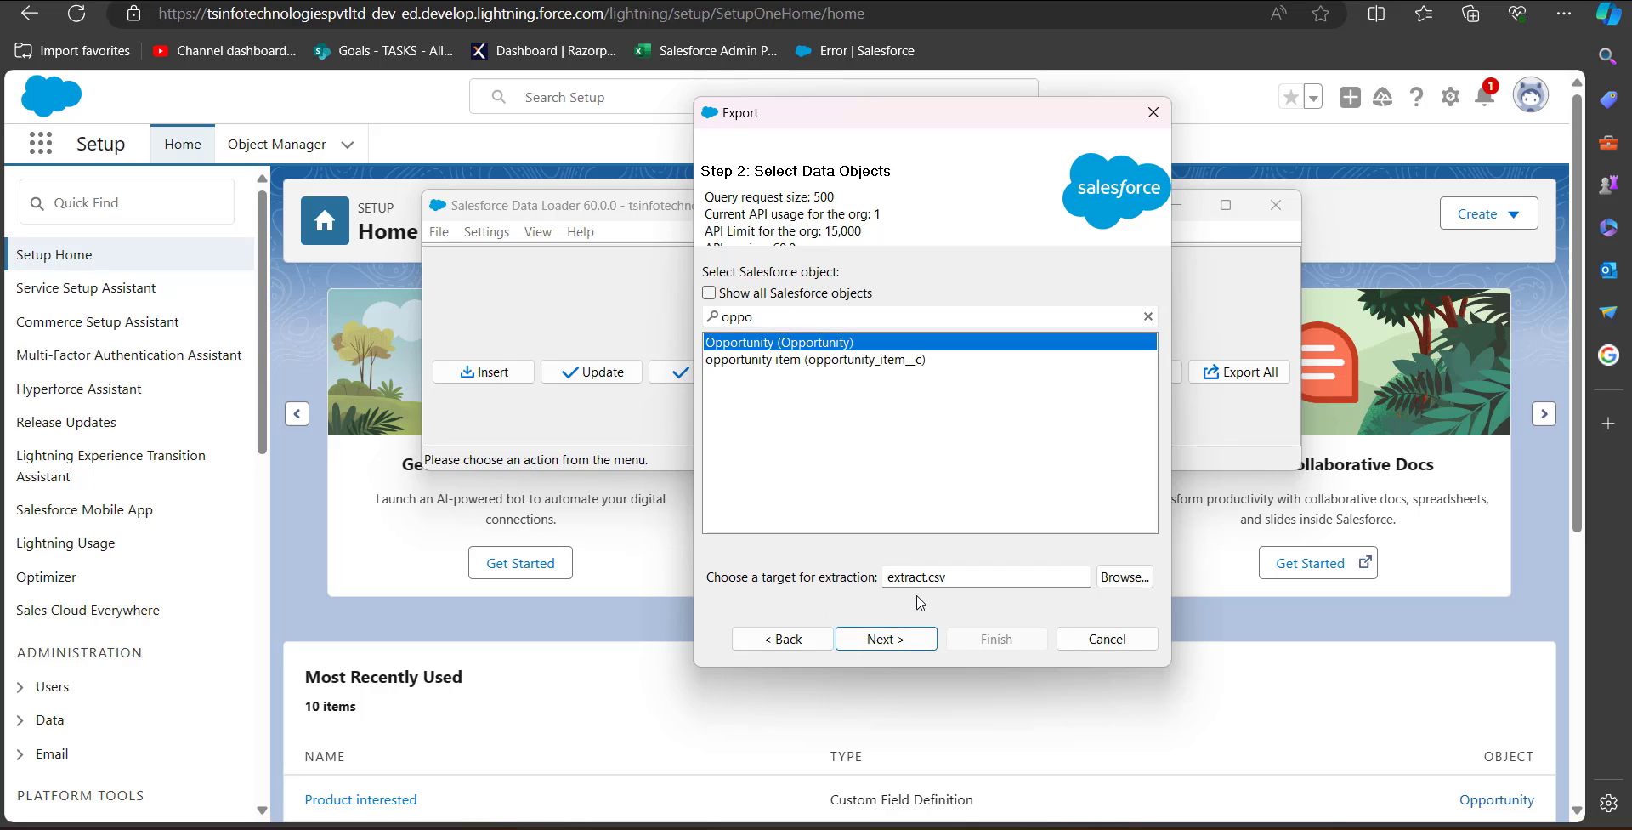
left_click_drag(923, 580, 878, 584)
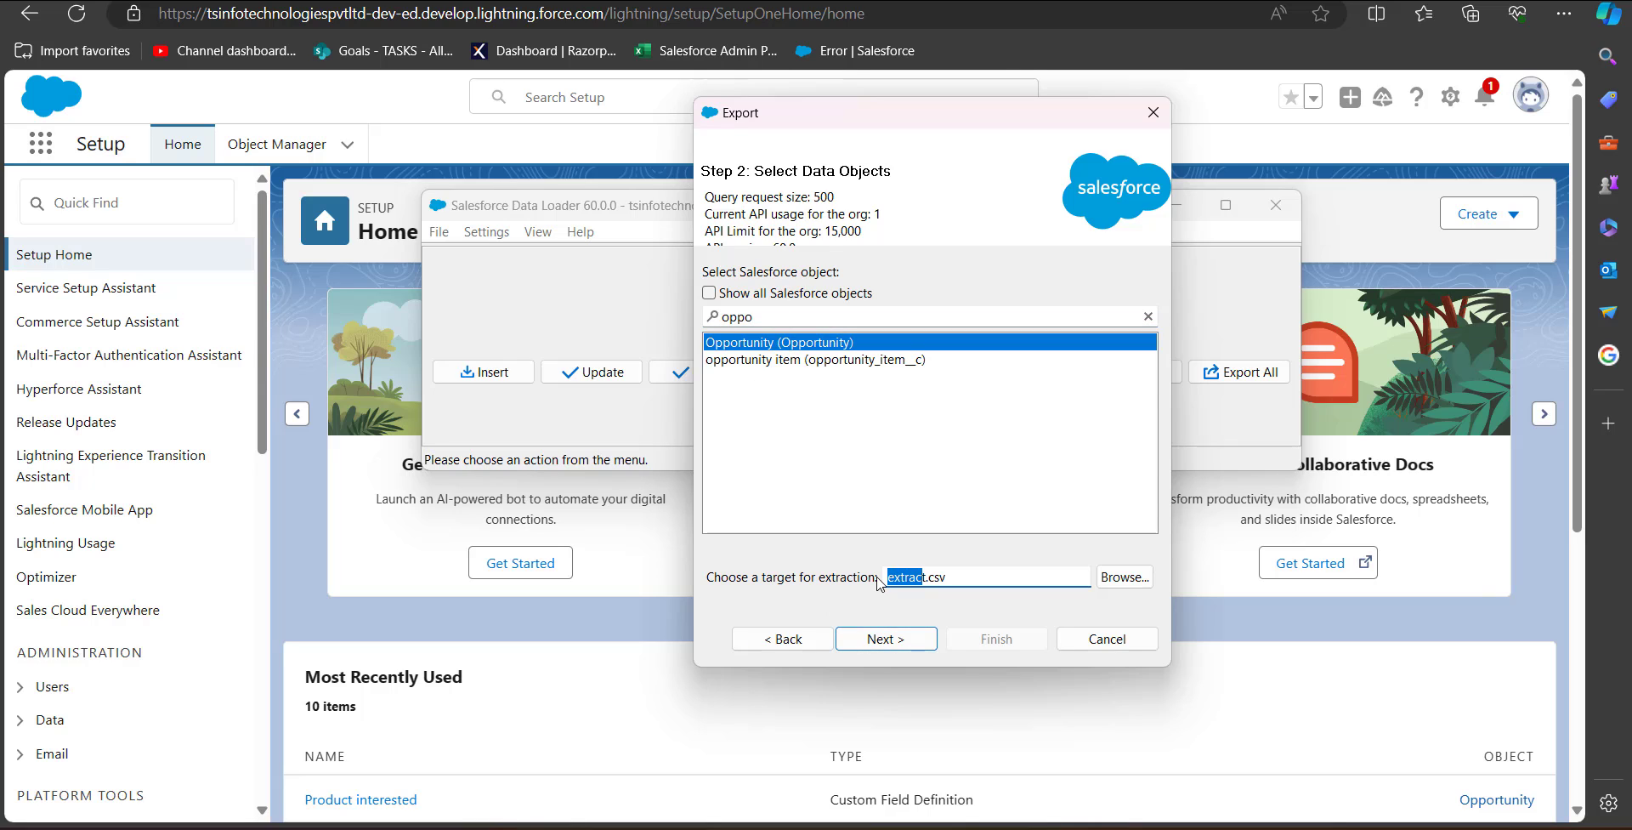
type("Picklist Opportunity")
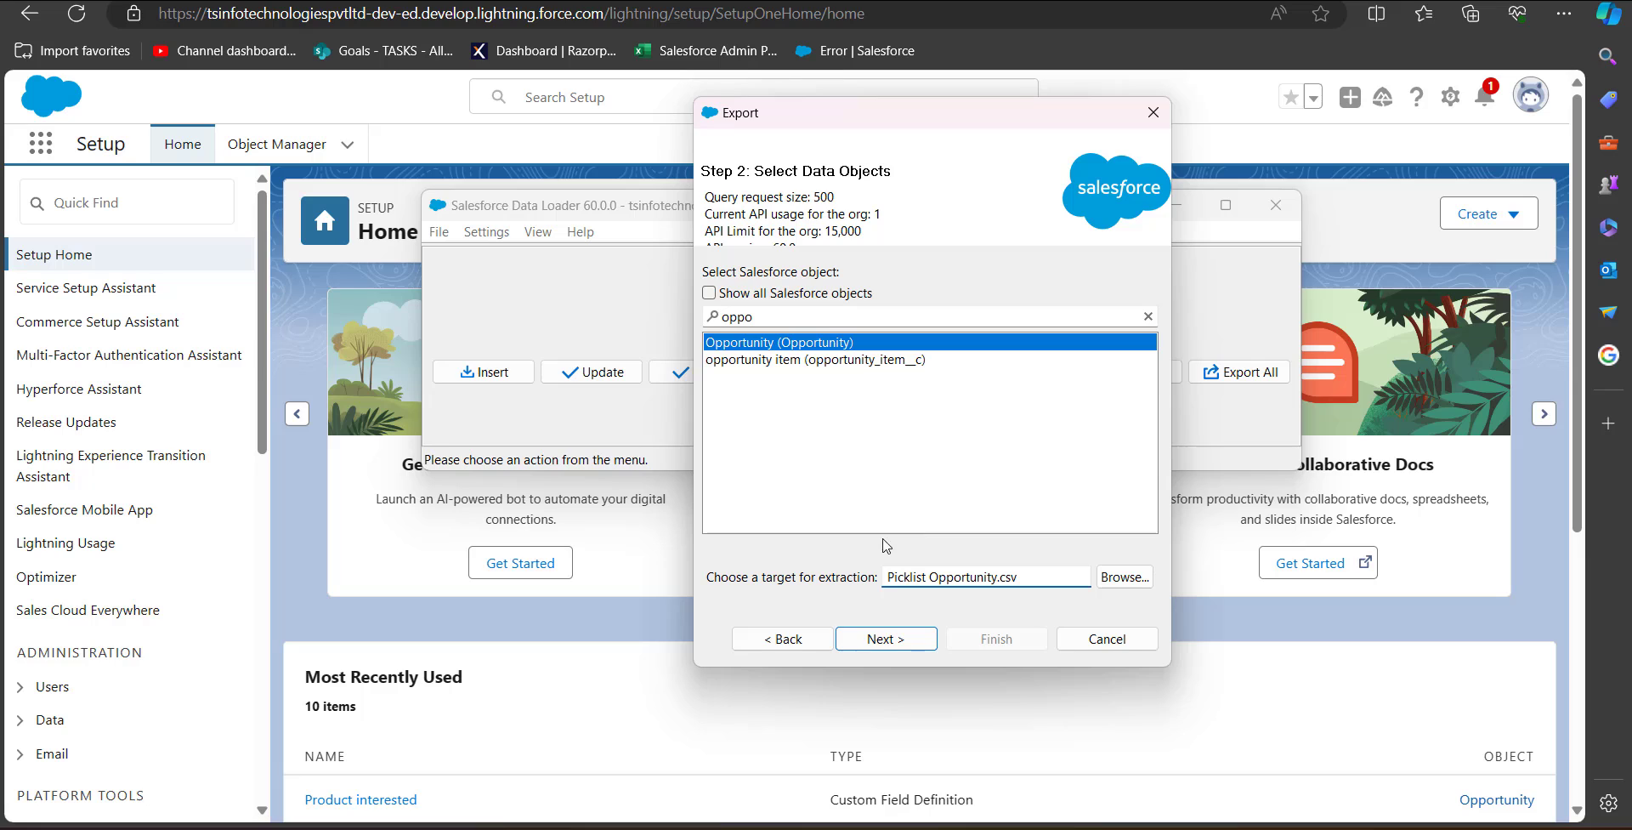
left_click(872, 646)
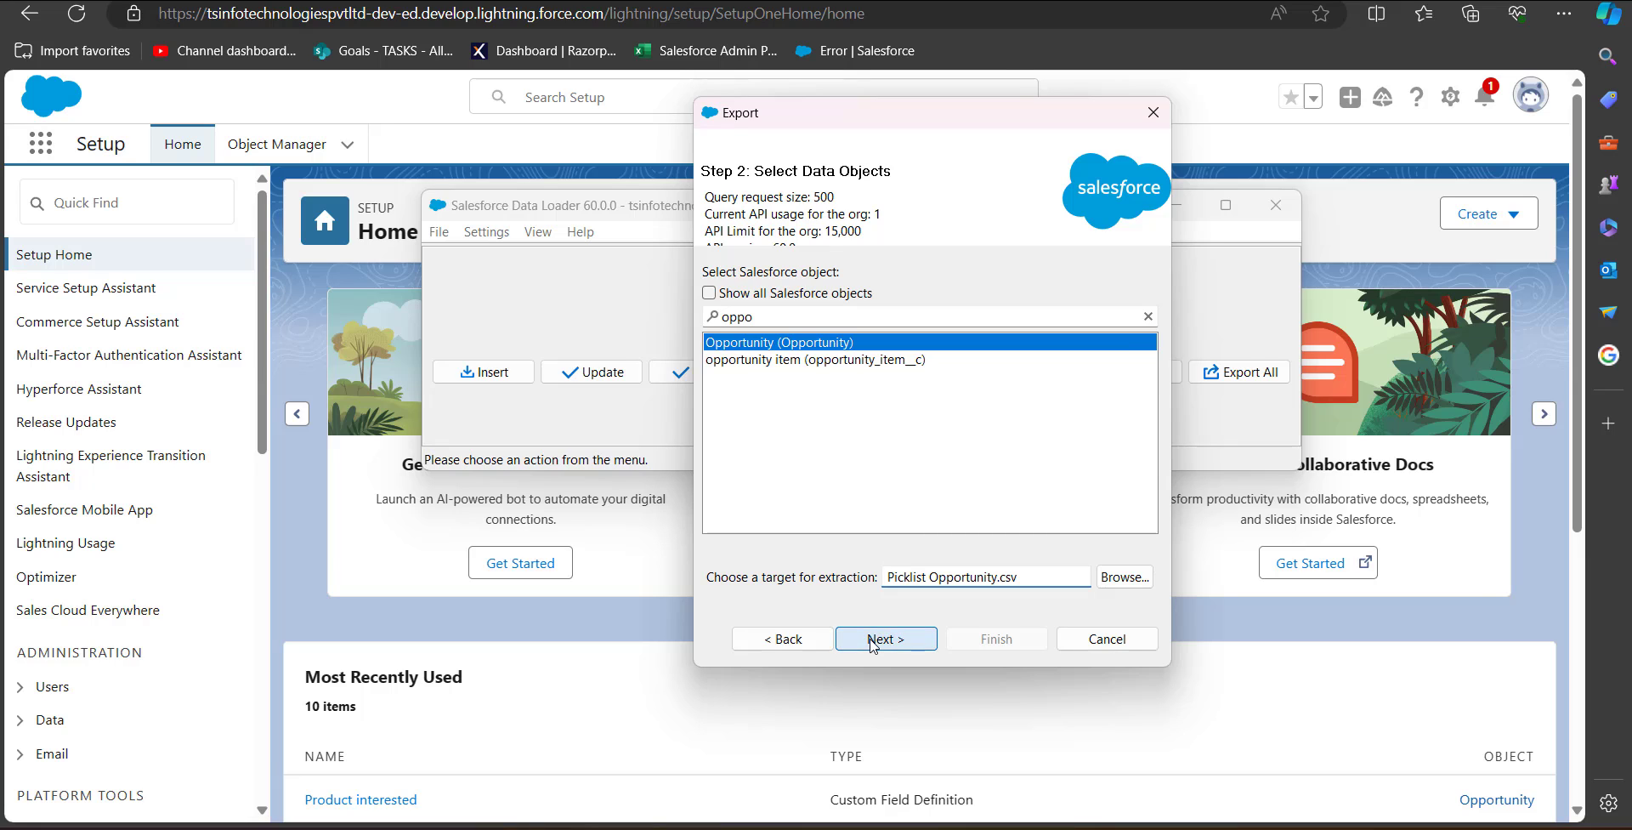
scroll(587, 509, "down", 10)
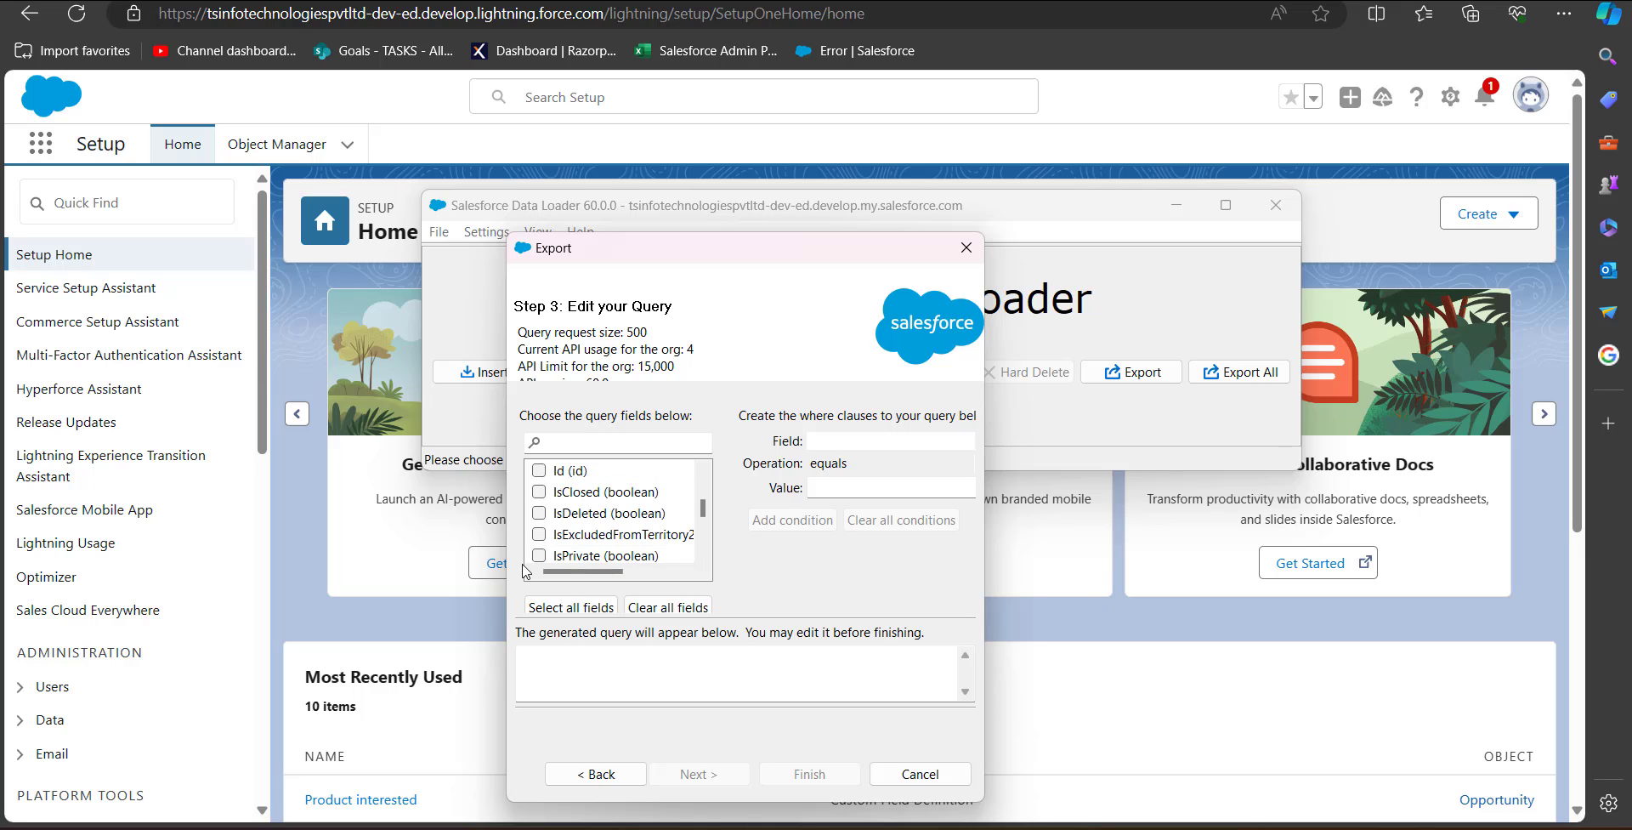
Step: Query Id, Product_intrested__c and Name and run the export, extracting 46 Opportunity records
left_click(538, 472)
scroll(595, 522, "down", 2)
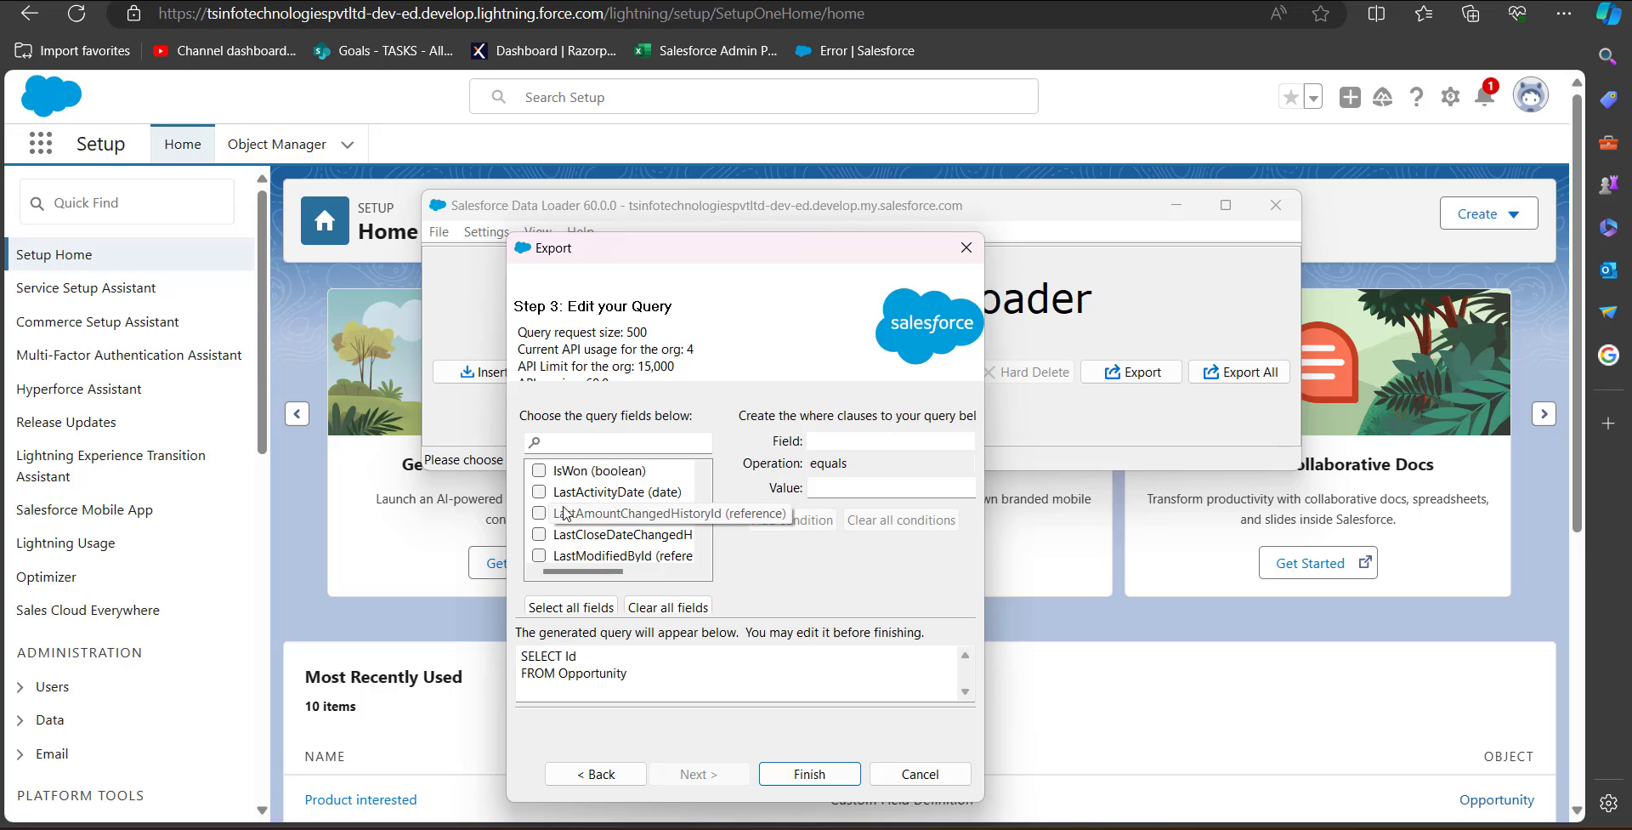
scroll(569, 523, "down", 3)
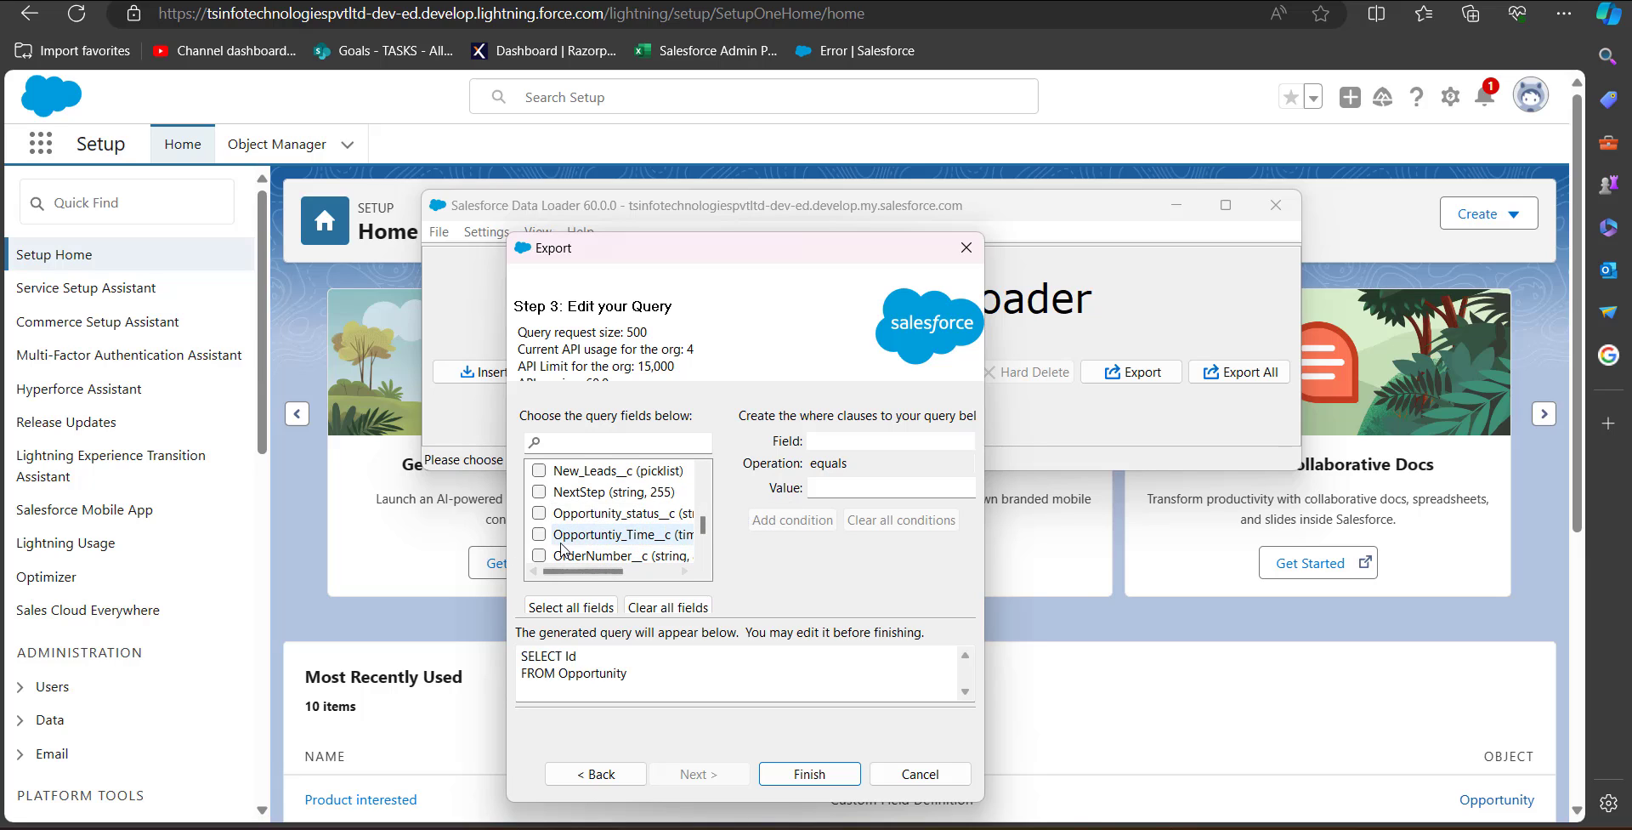
scroll(534, 516, "down", 2)
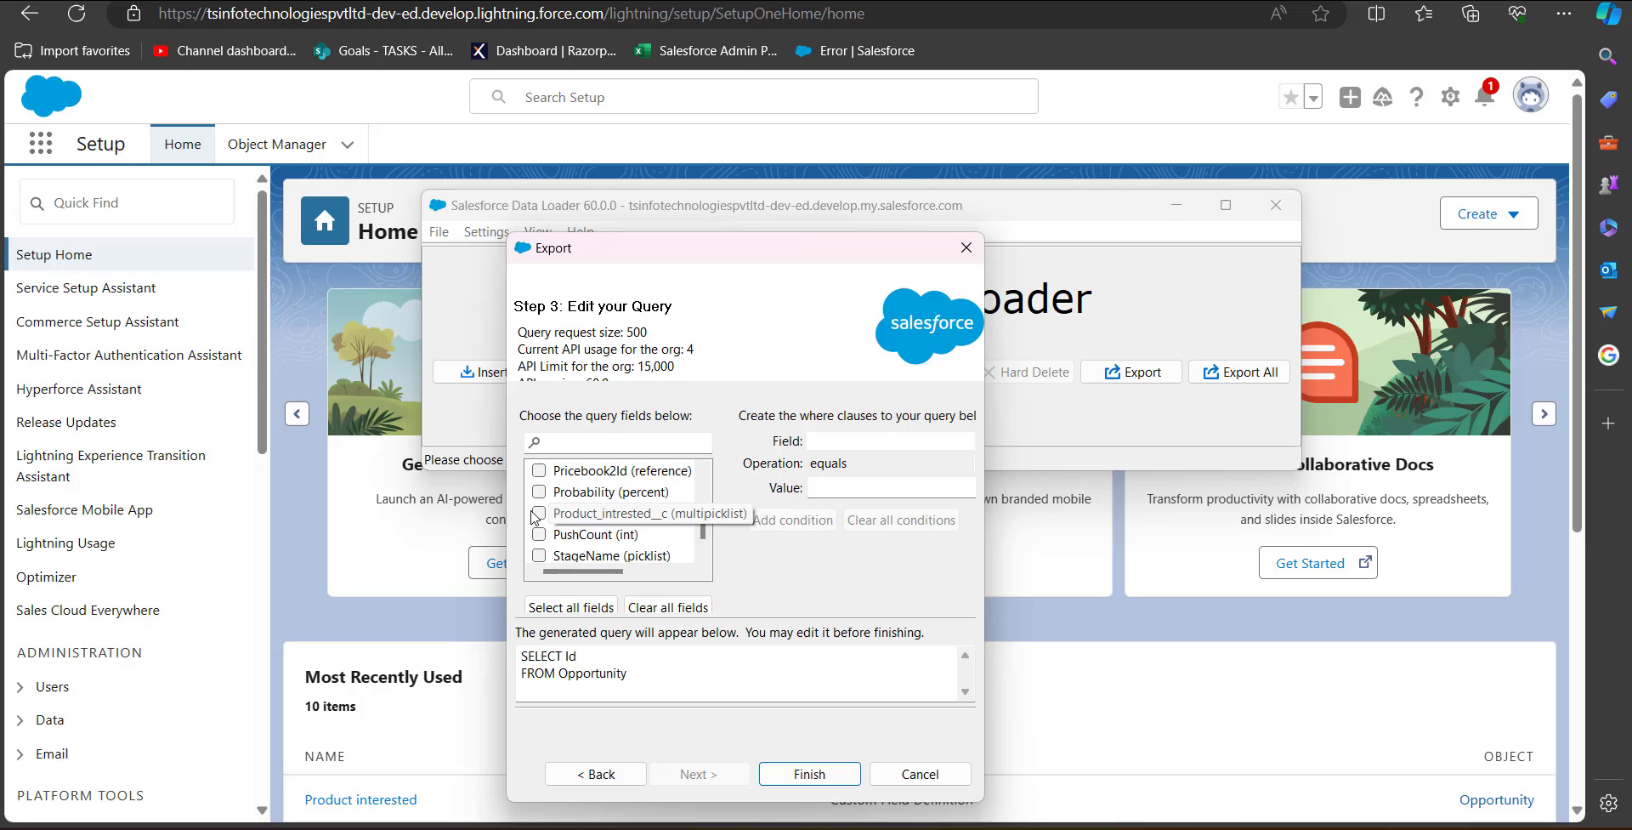
left_click(536, 514)
scroll(587, 523, "down", 2)
scroll(595, 527, "up", 8)
scroll(607, 533, "up", 10)
left_click(619, 442)
type("name")
left_click(538, 491)
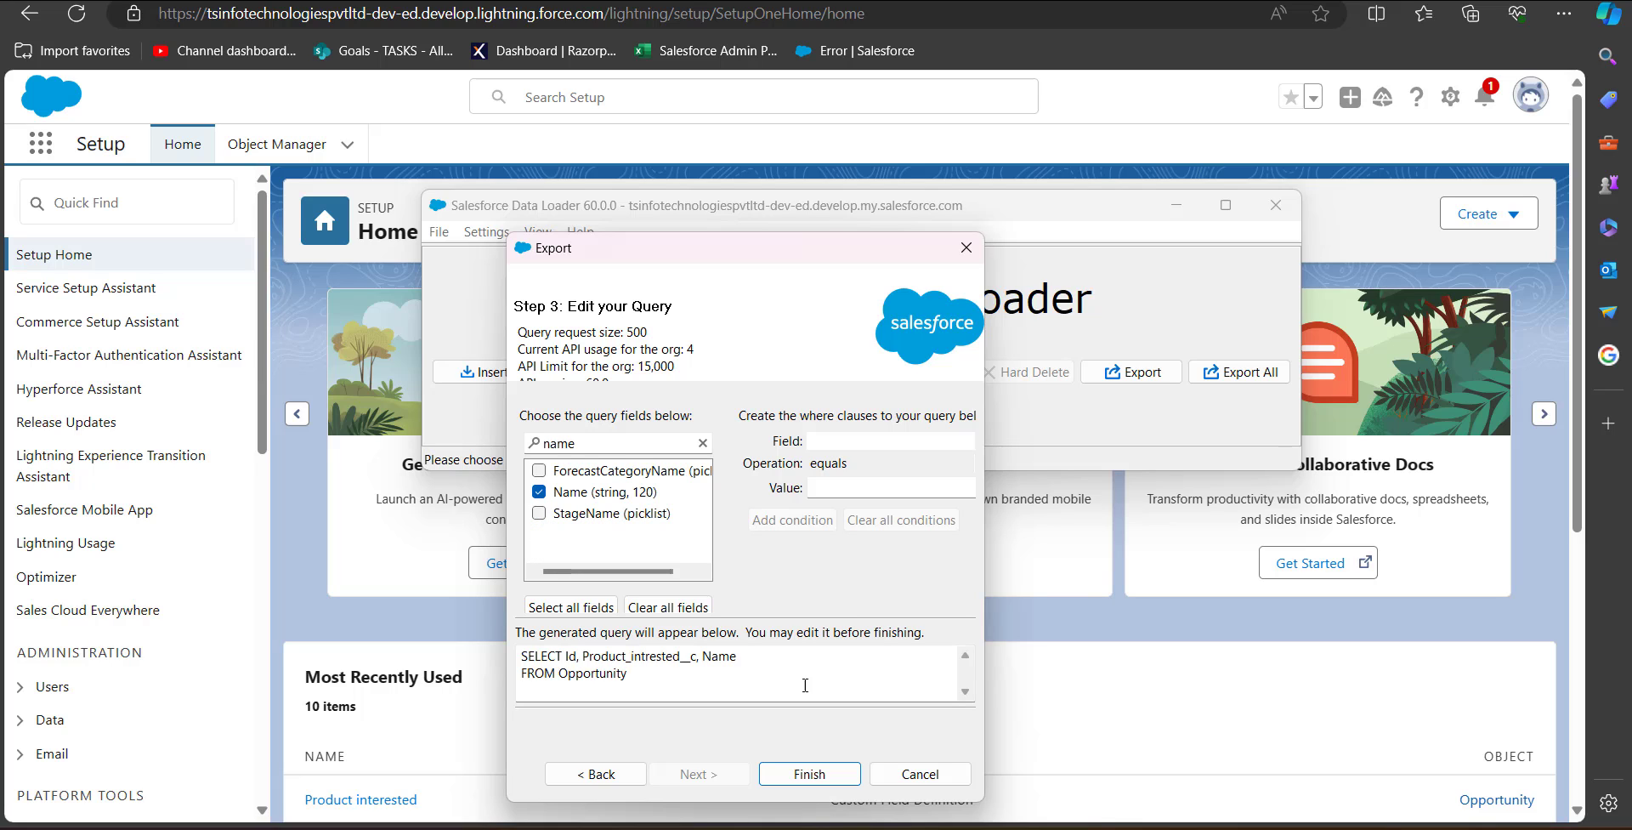
left_click(798, 776)
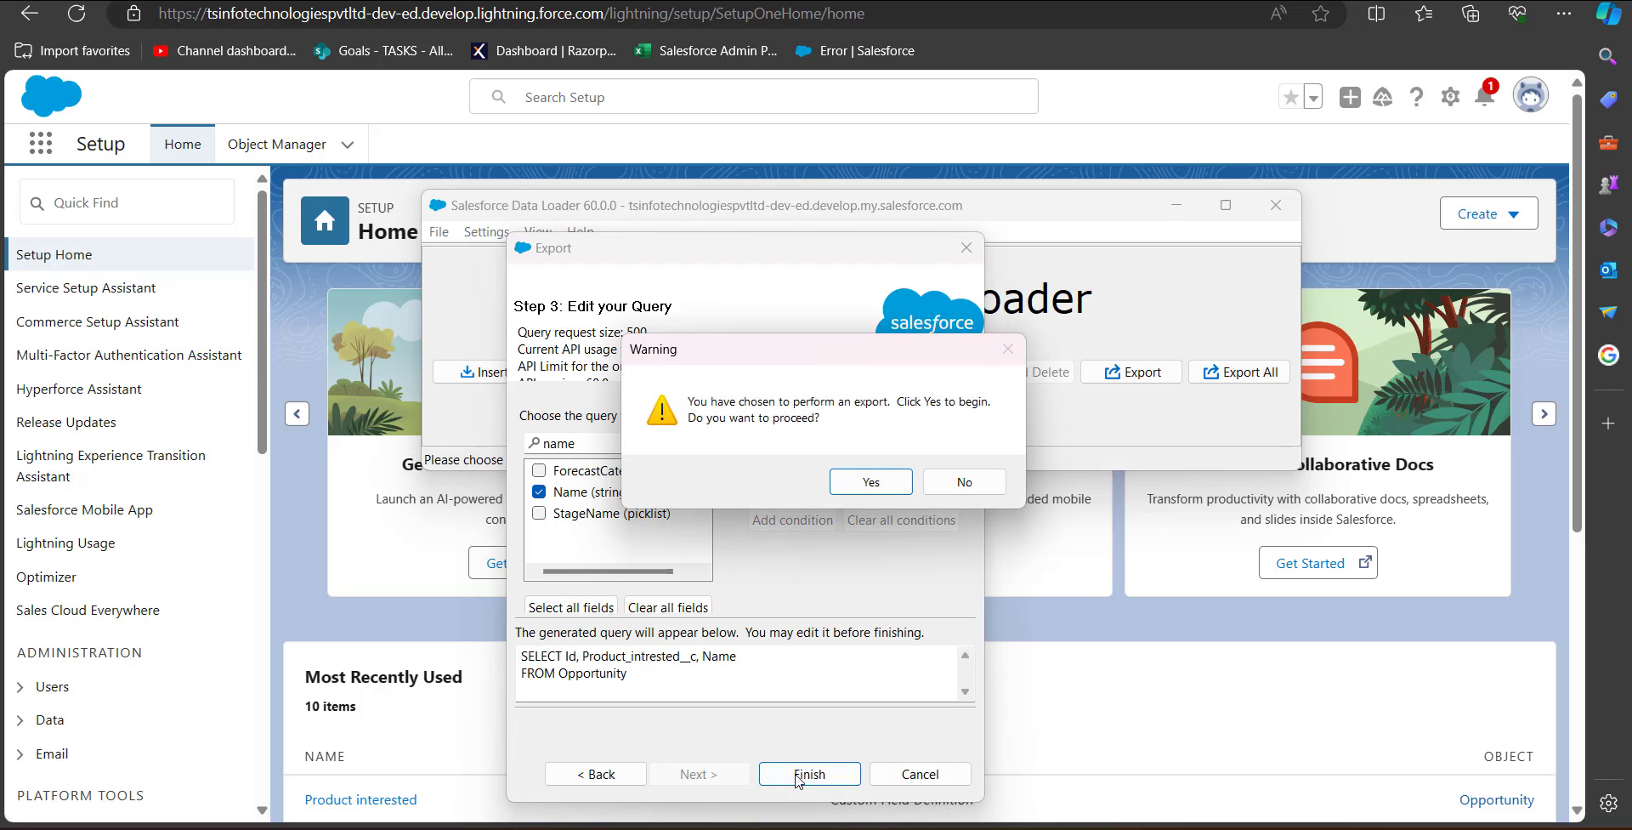
left_click(871, 481)
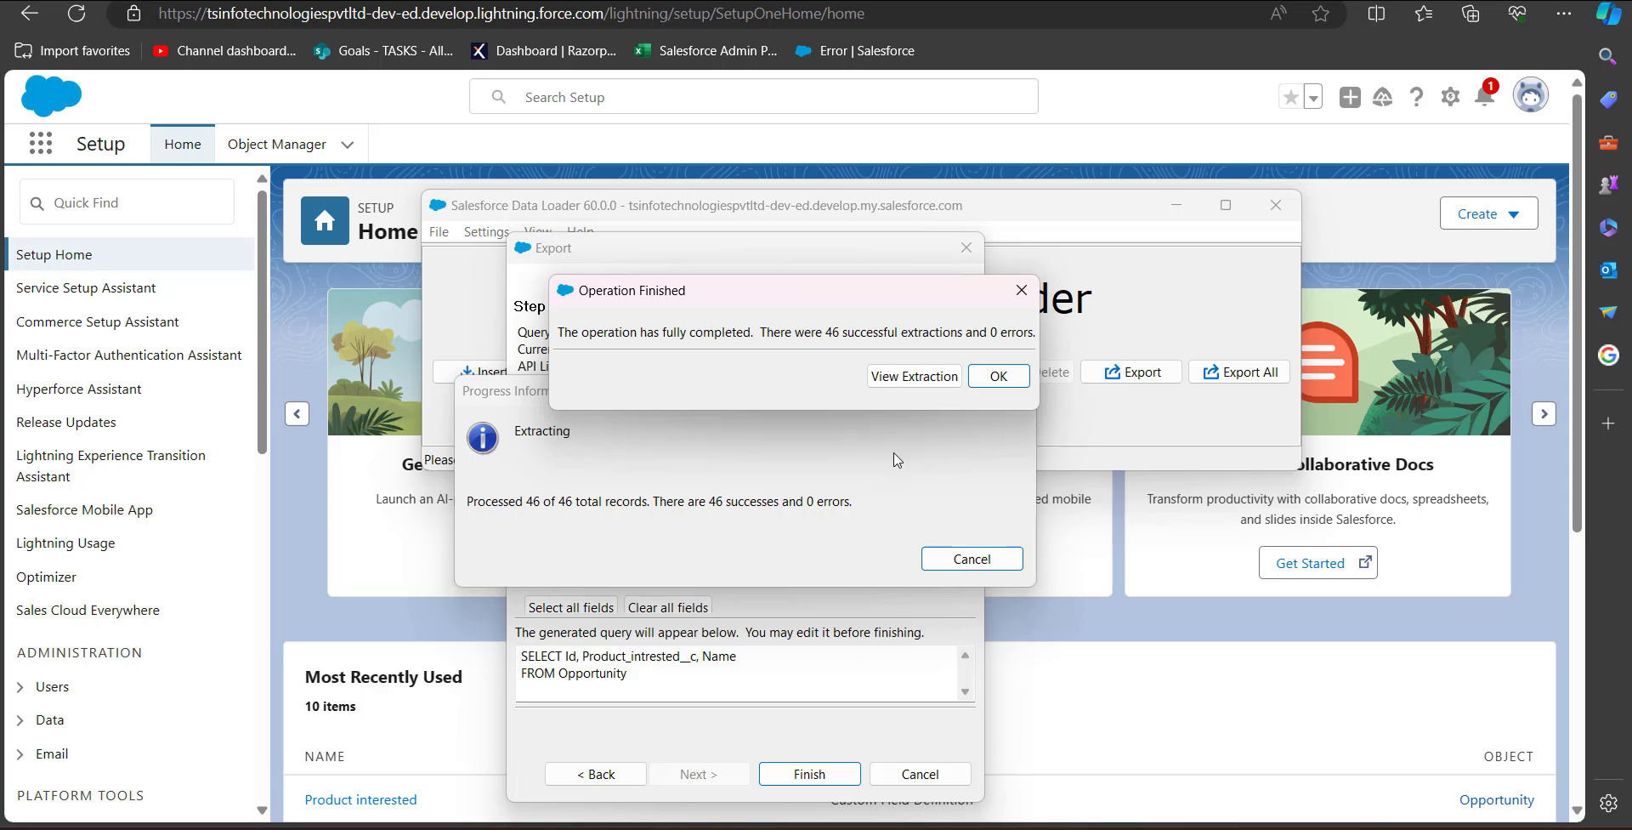
Step: Open the extracted Picklist Opportunity CSV in Excel from the extraction viewer
left_click(897, 381)
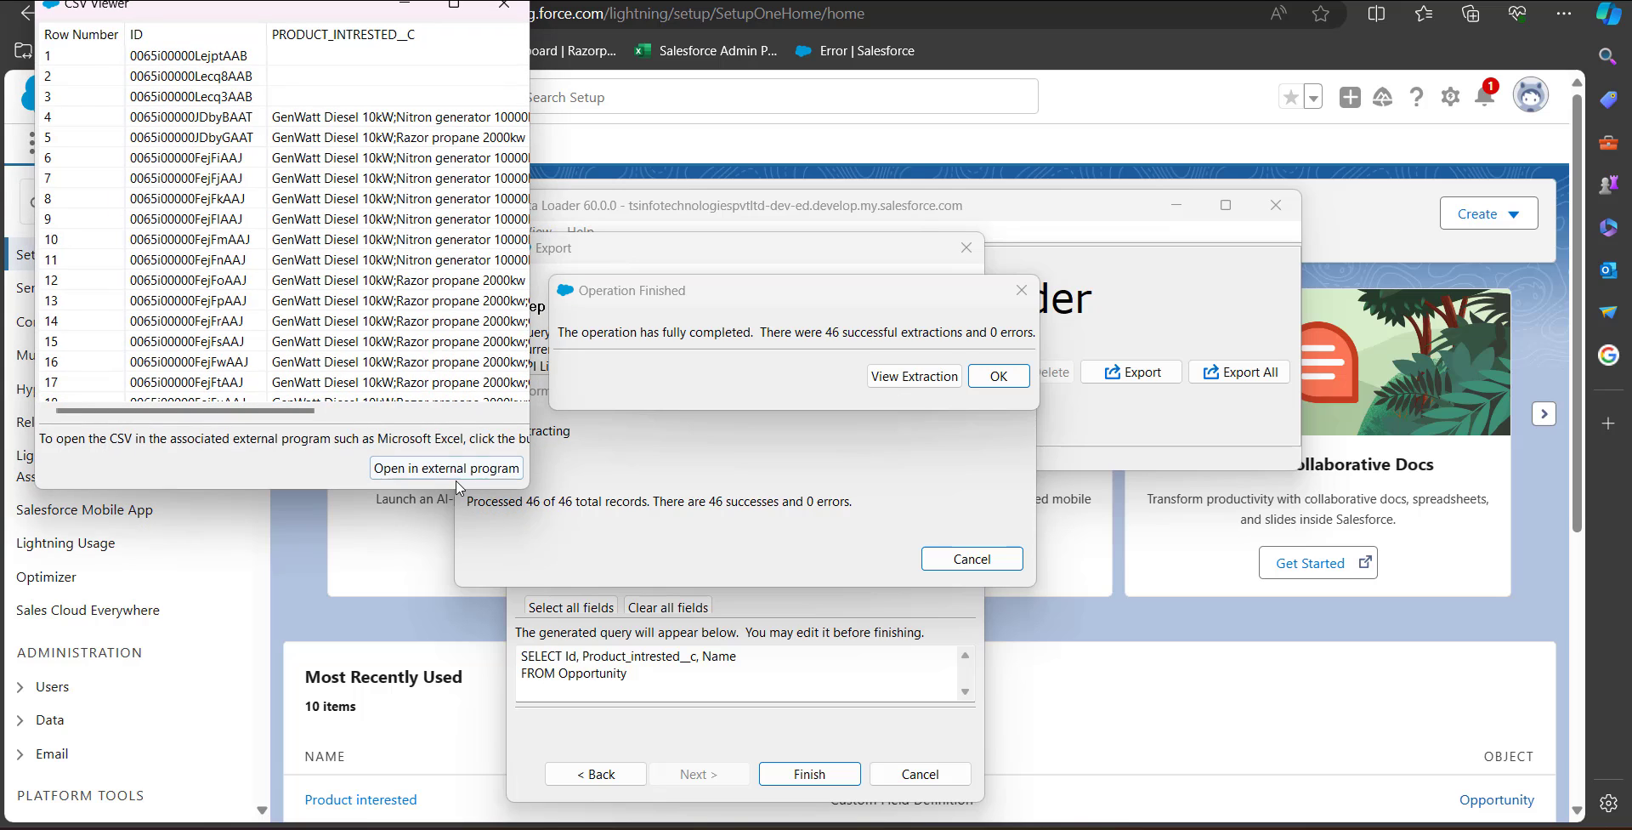
left_click(437, 469)
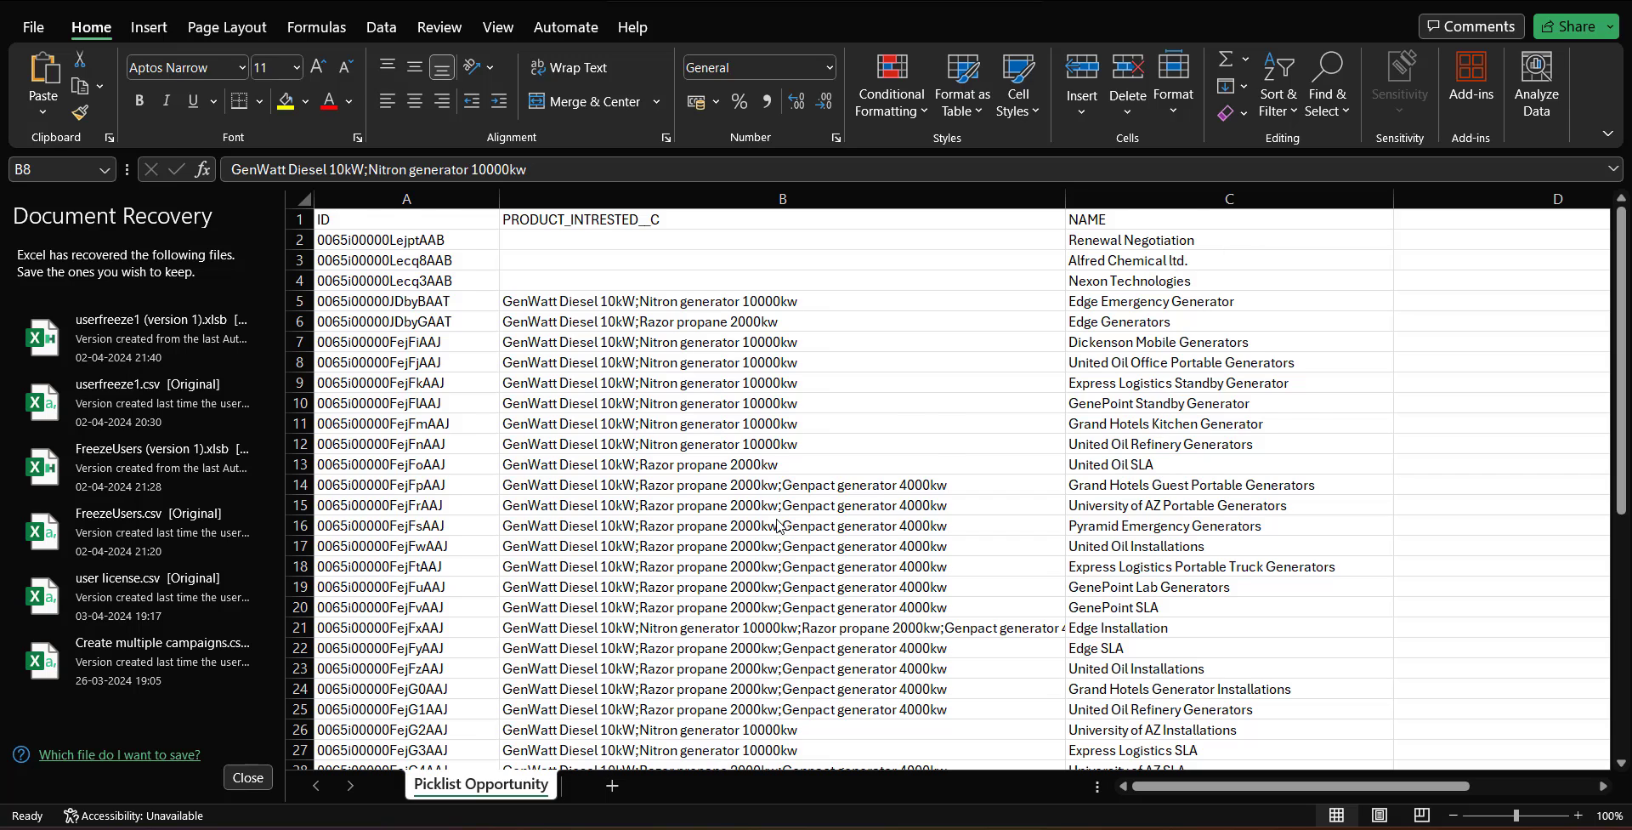
Step: Copy B21's four-product list into B33 and the other empty Product interested cells
scroll(777, 524, "down", 6)
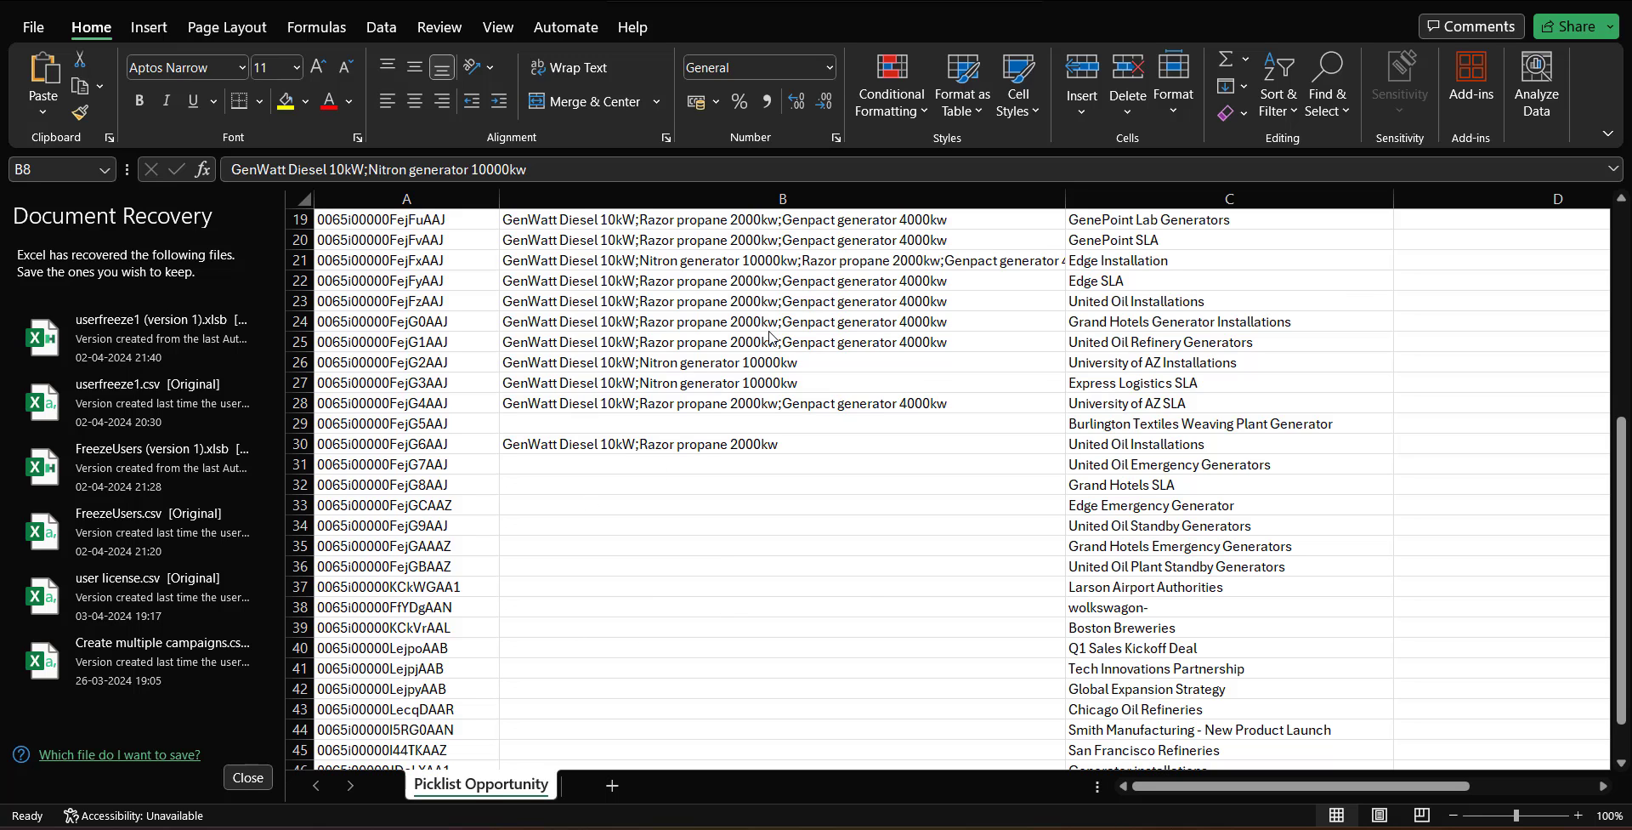
scroll(759, 408, "up", 3)
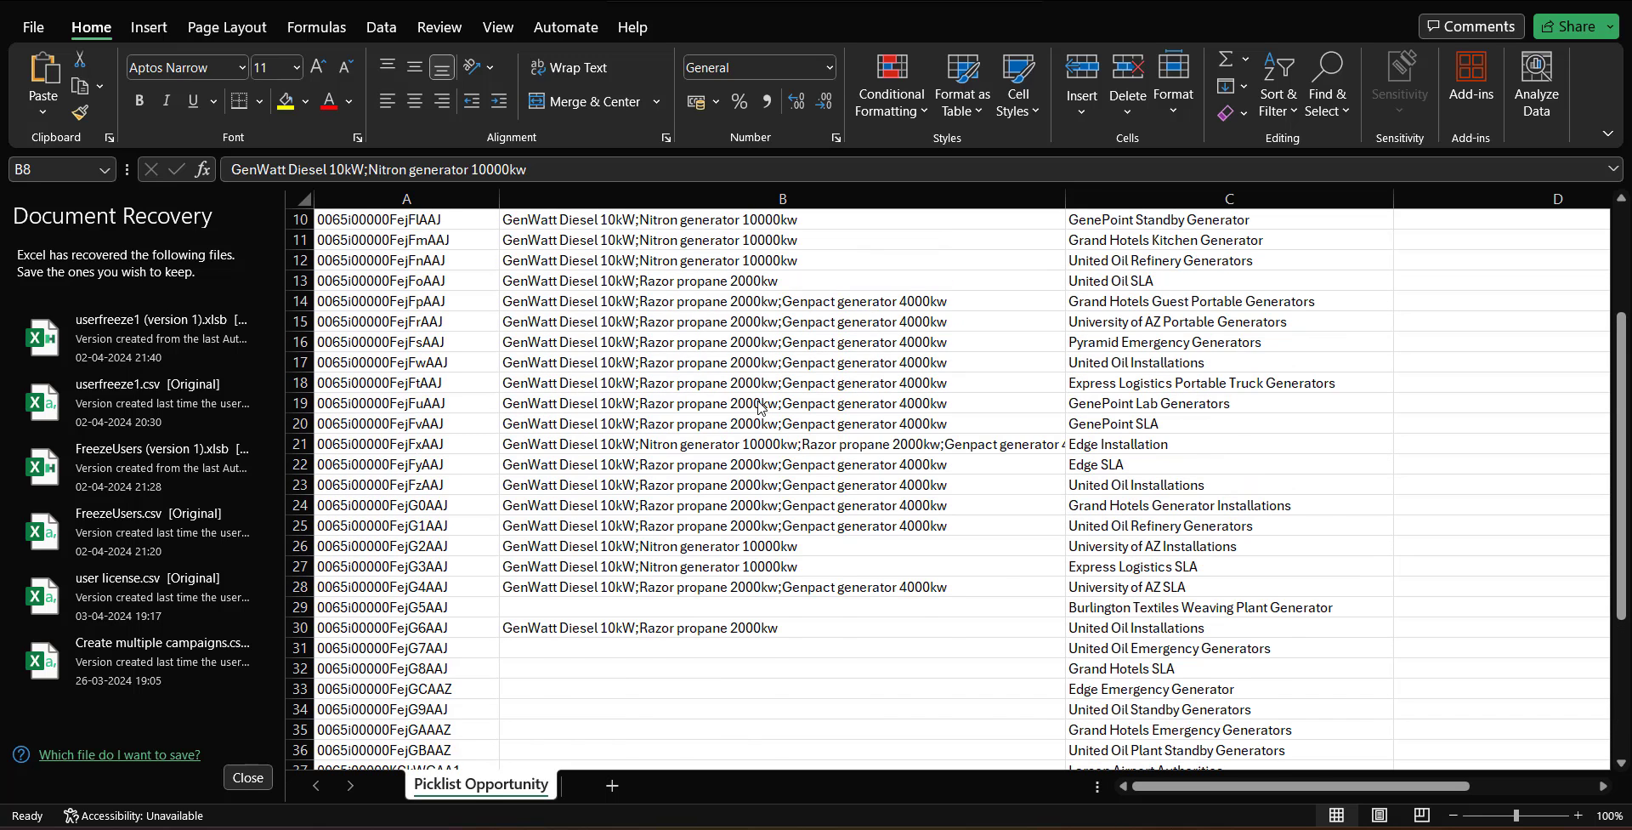
scroll(759, 407, "up", 3)
scroll(781, 483, "down", 7)
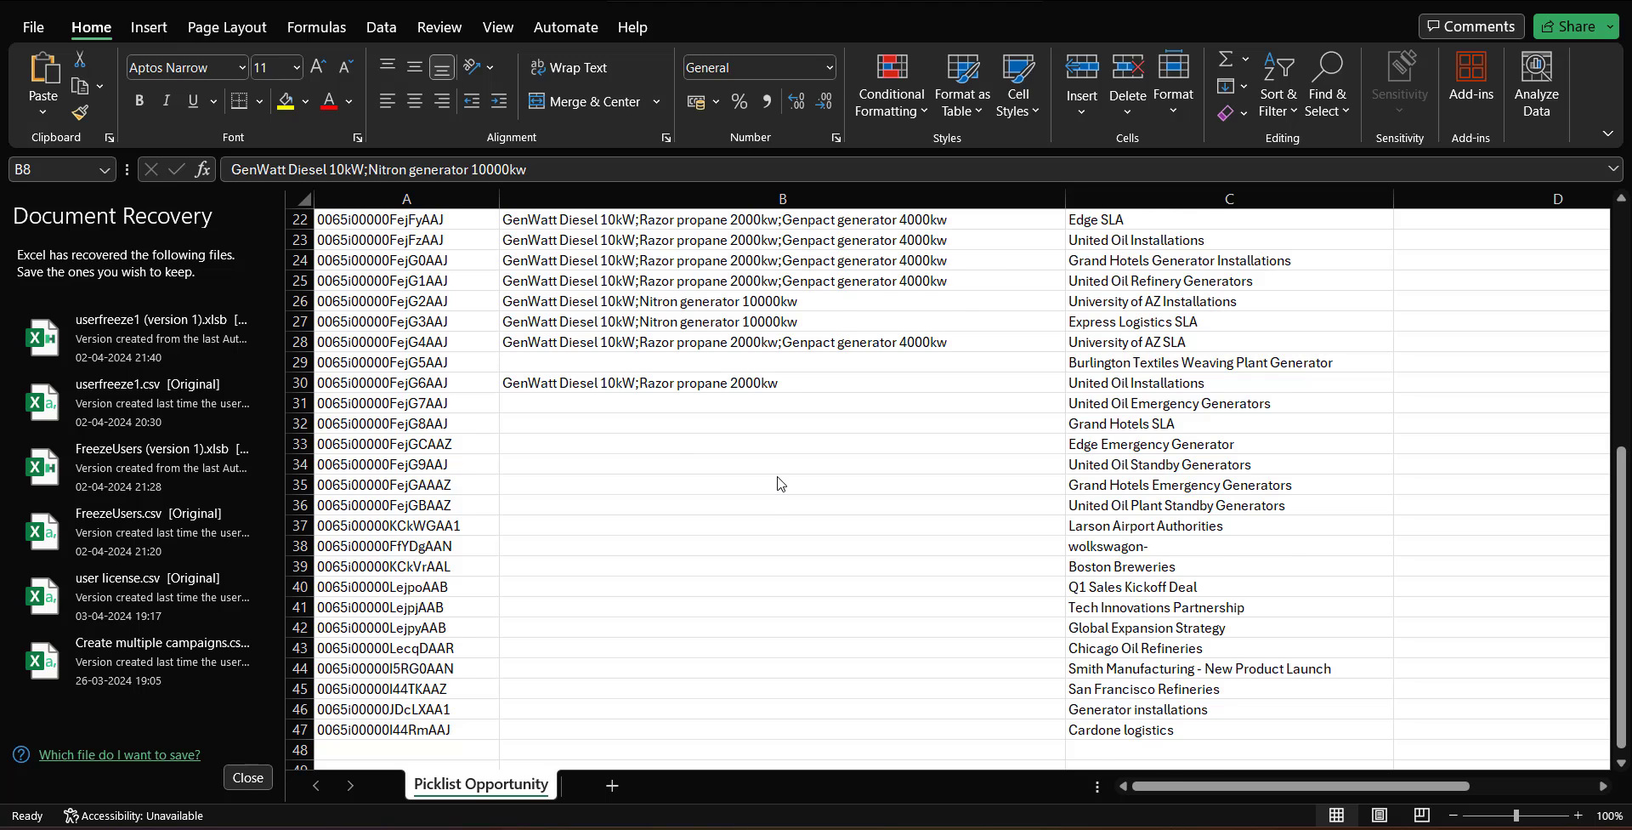
scroll(781, 482, "up", 3)
left_click(740, 382)
key("ctrl+c")
scroll(741, 427, "down", 3)
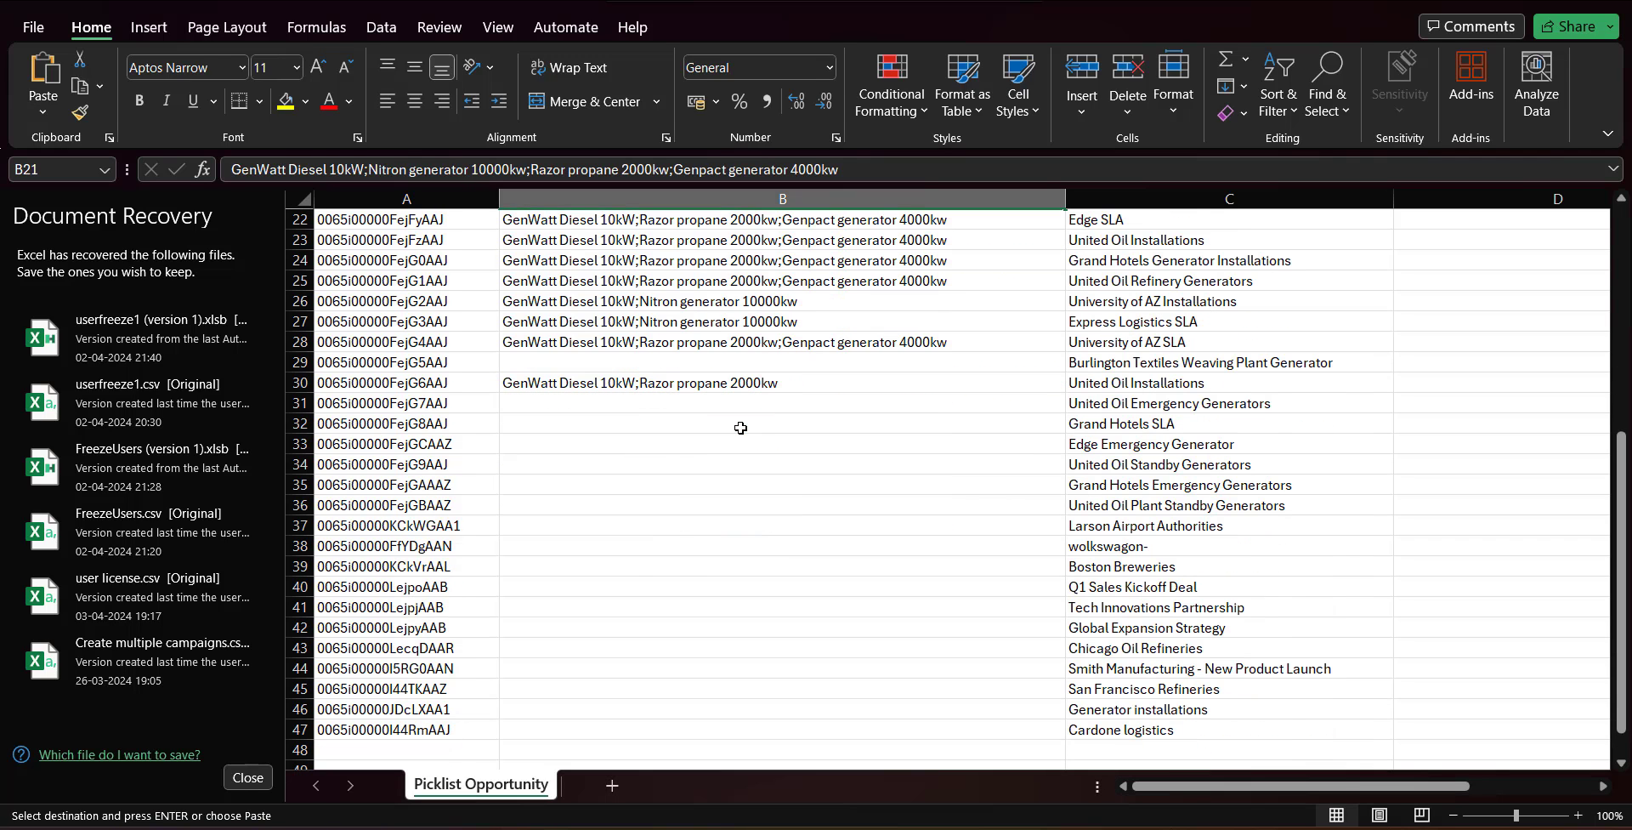
left_click(647, 444)
key("ctrl+v")
left_click(677, 508, "ctrl")
key("ctrl+v")
left_click(678, 548, "ctrl")
key("ctrl+v")
left_click(685, 629, "ctrl")
key("ctrl+v")
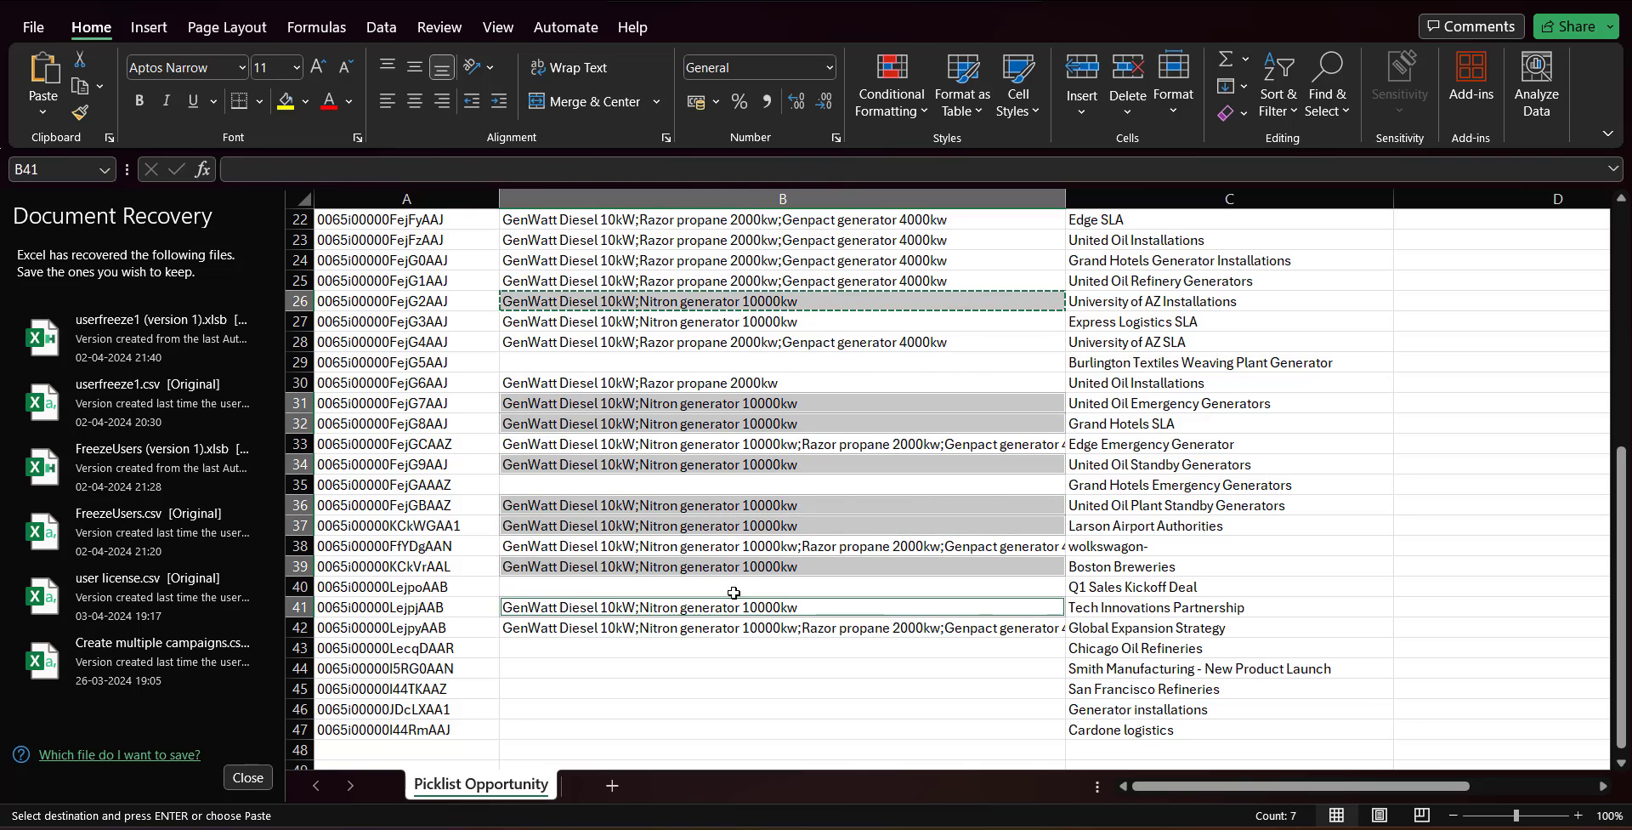
Step: Remove ';Genpact generator 4000kw' from B14 so it ends at Razor propane 2000kw
scroll(850, 553, "up", 7)
double_click(977, 477)
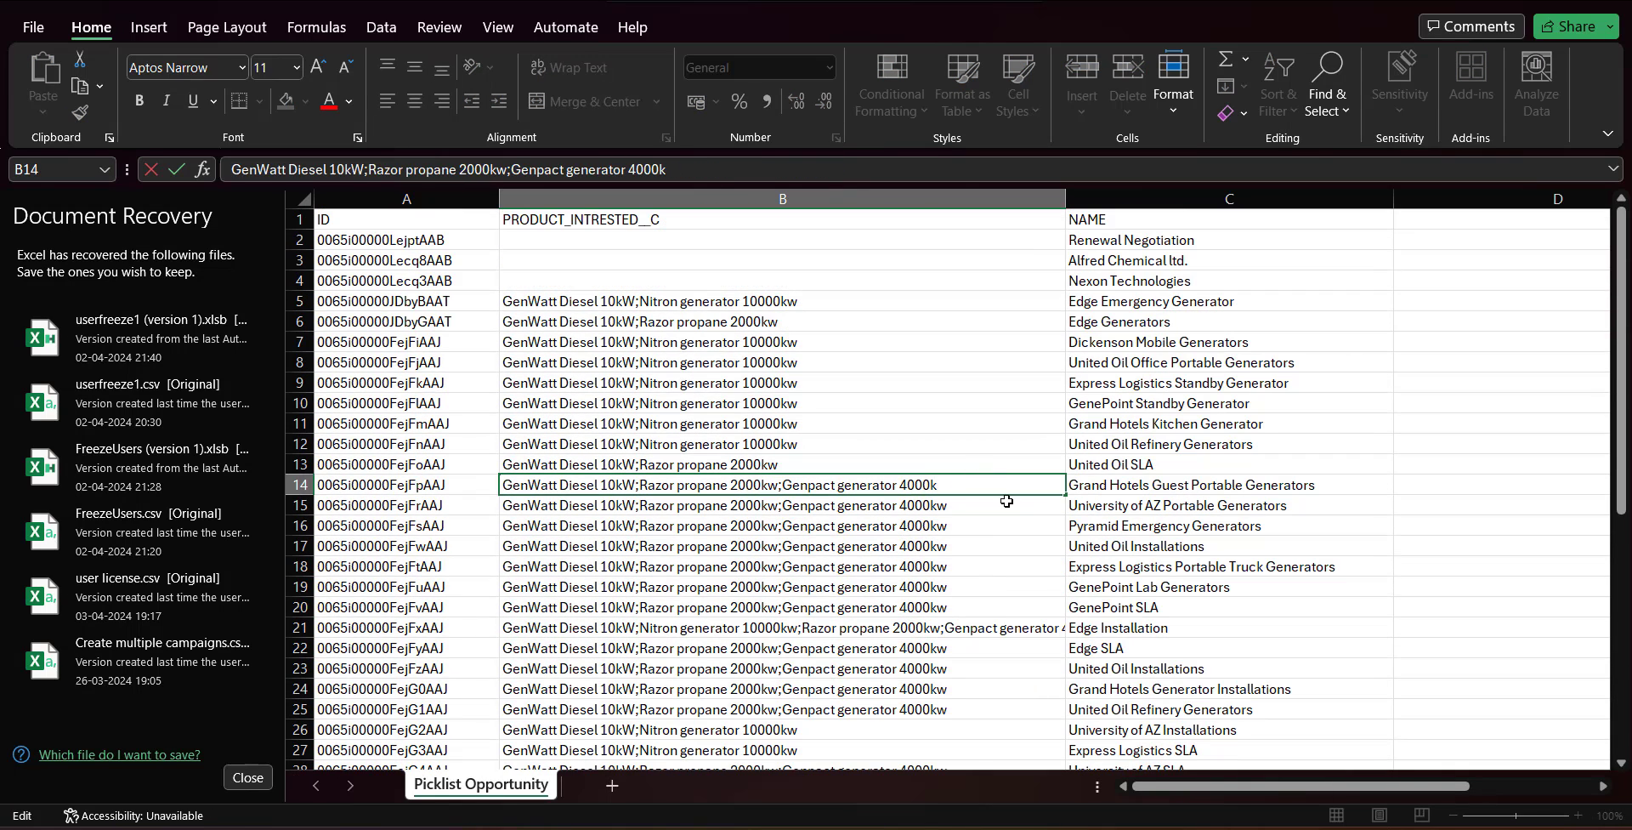
key("BackSpace")
key("BackSpace")
key("BackSpace")
key("BackSpace")
key("BackSpace")
key("BackSpace")
key("BackSpace")
key("BackSpace")
key("BackSpace")
key("BackSpace")
key("BackSpace")
key("BackSpace")
key("BackSpace")
key("BackSpace")
key("BackSpace")
key("BackSpace")
key("BackSpace")
key("BackSpace")
key("BackSpace")
key("BackSpace")
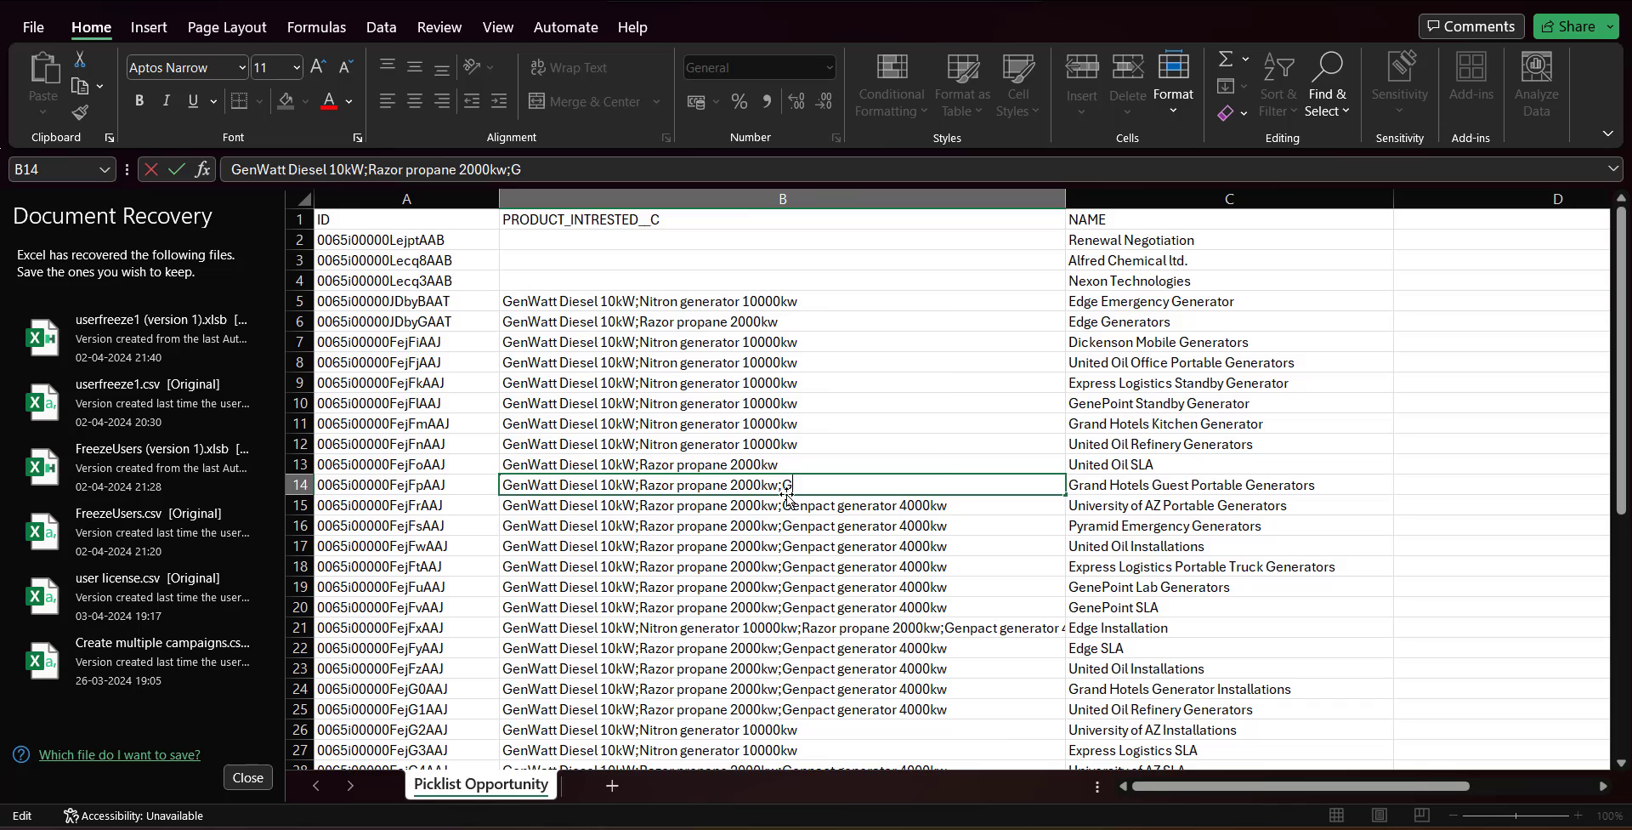
key("BackSpace")
key("BackSpace")
Step: Save the edited CSV and close the extracted records viewer
scroll(765, 442, "down", 4)
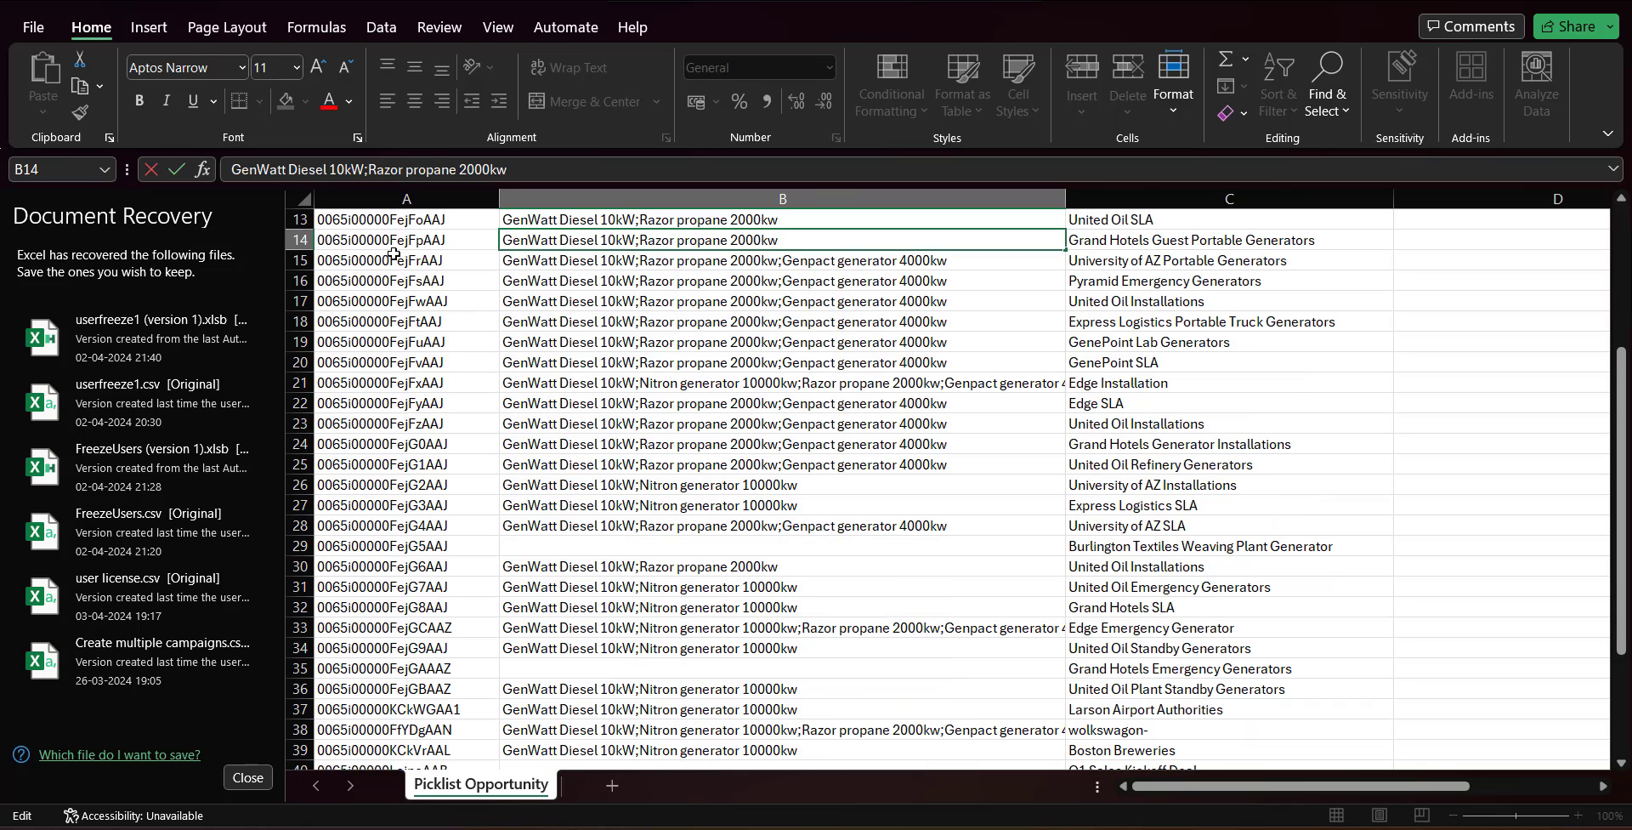
left_click(33, 33)
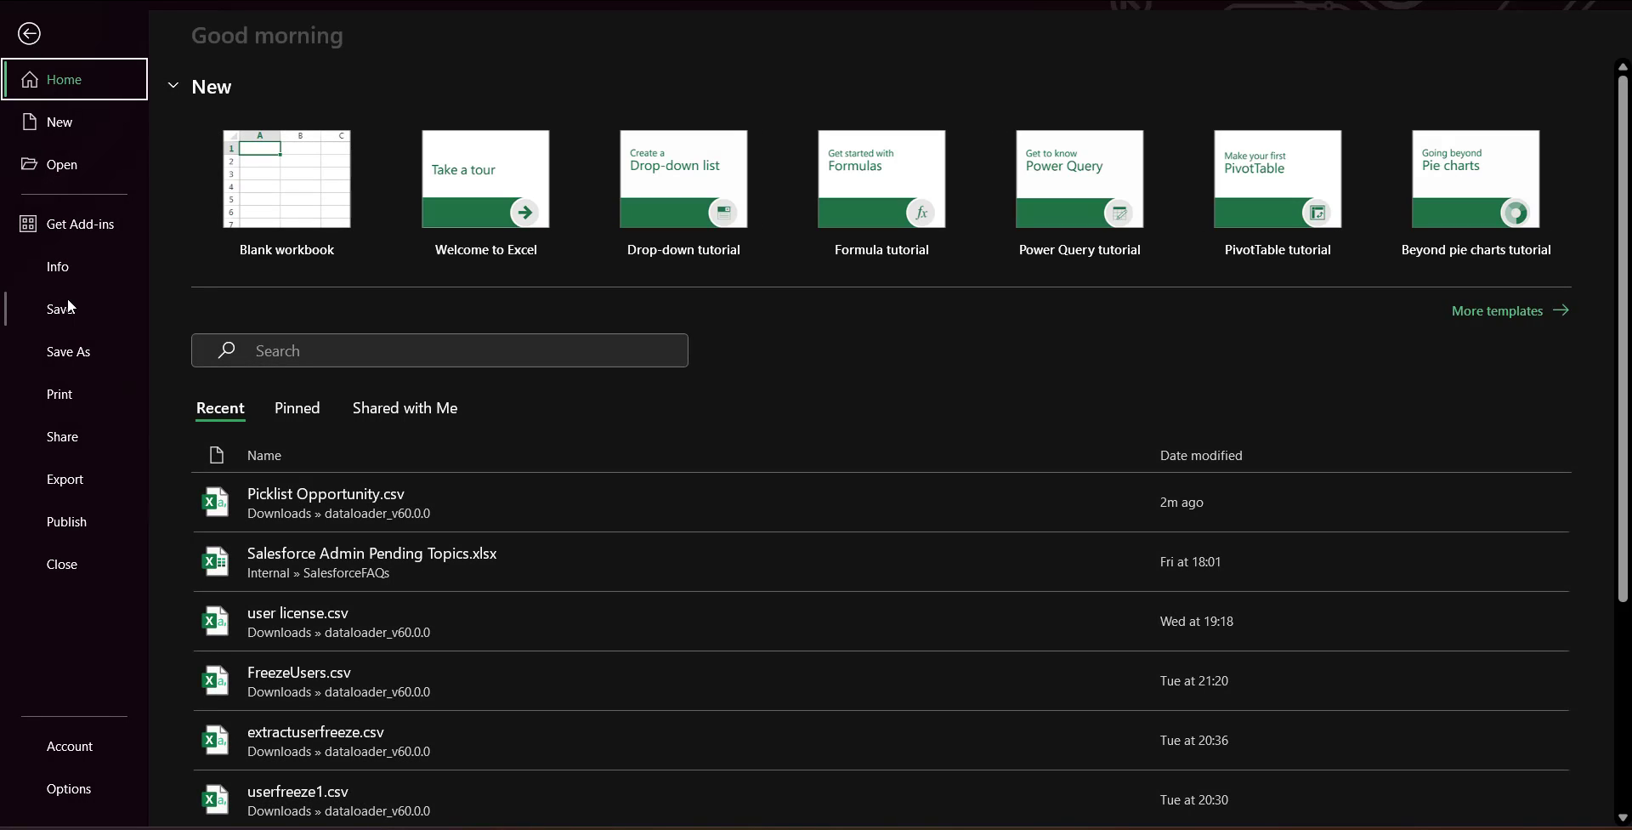
left_click(68, 311)
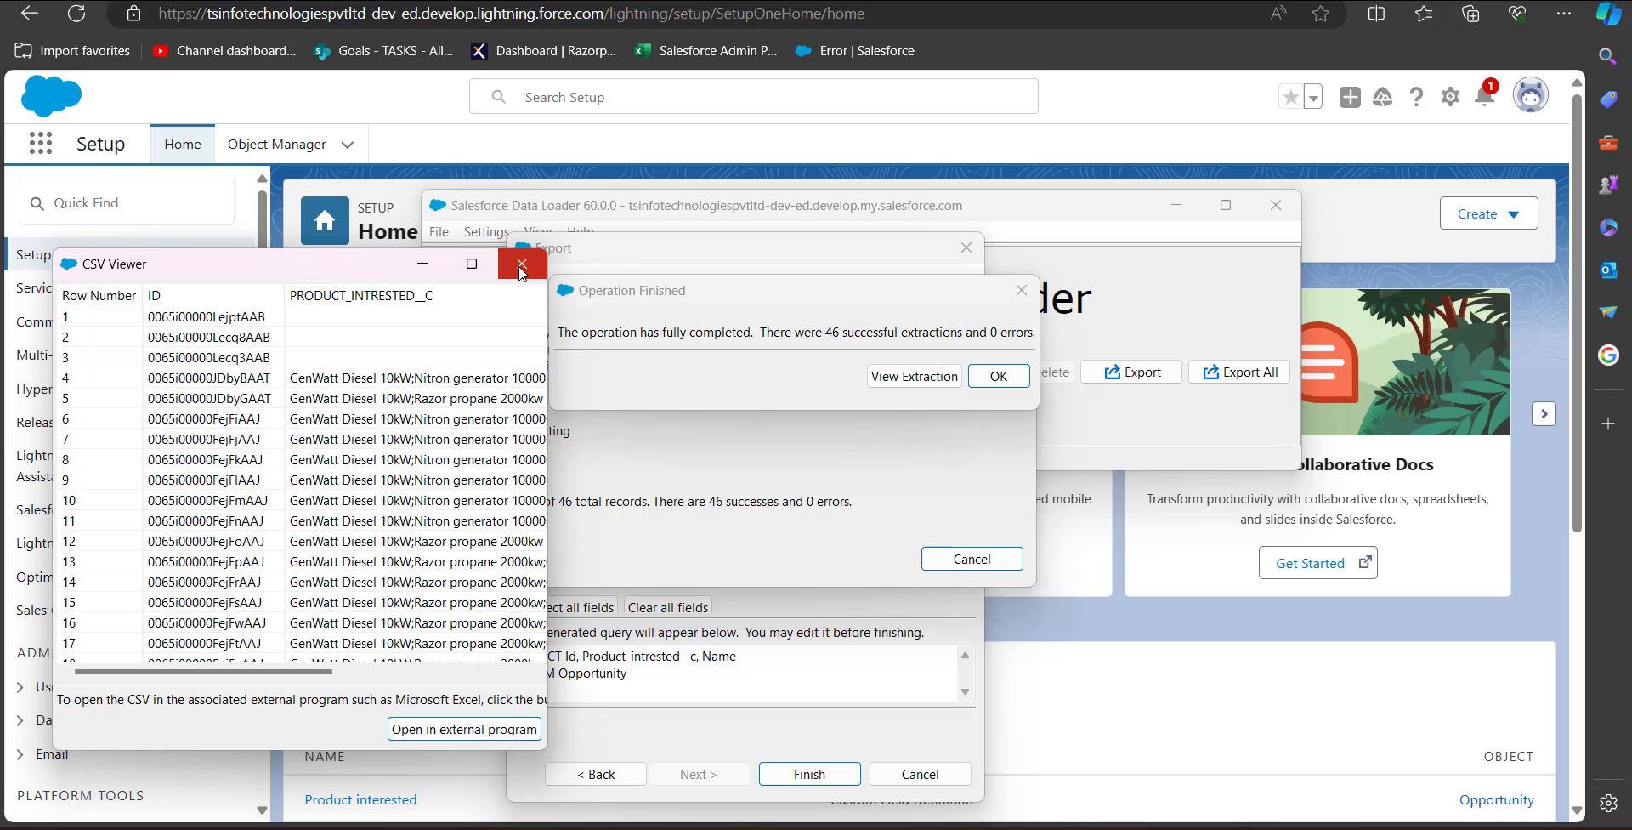
left_click(521, 265)
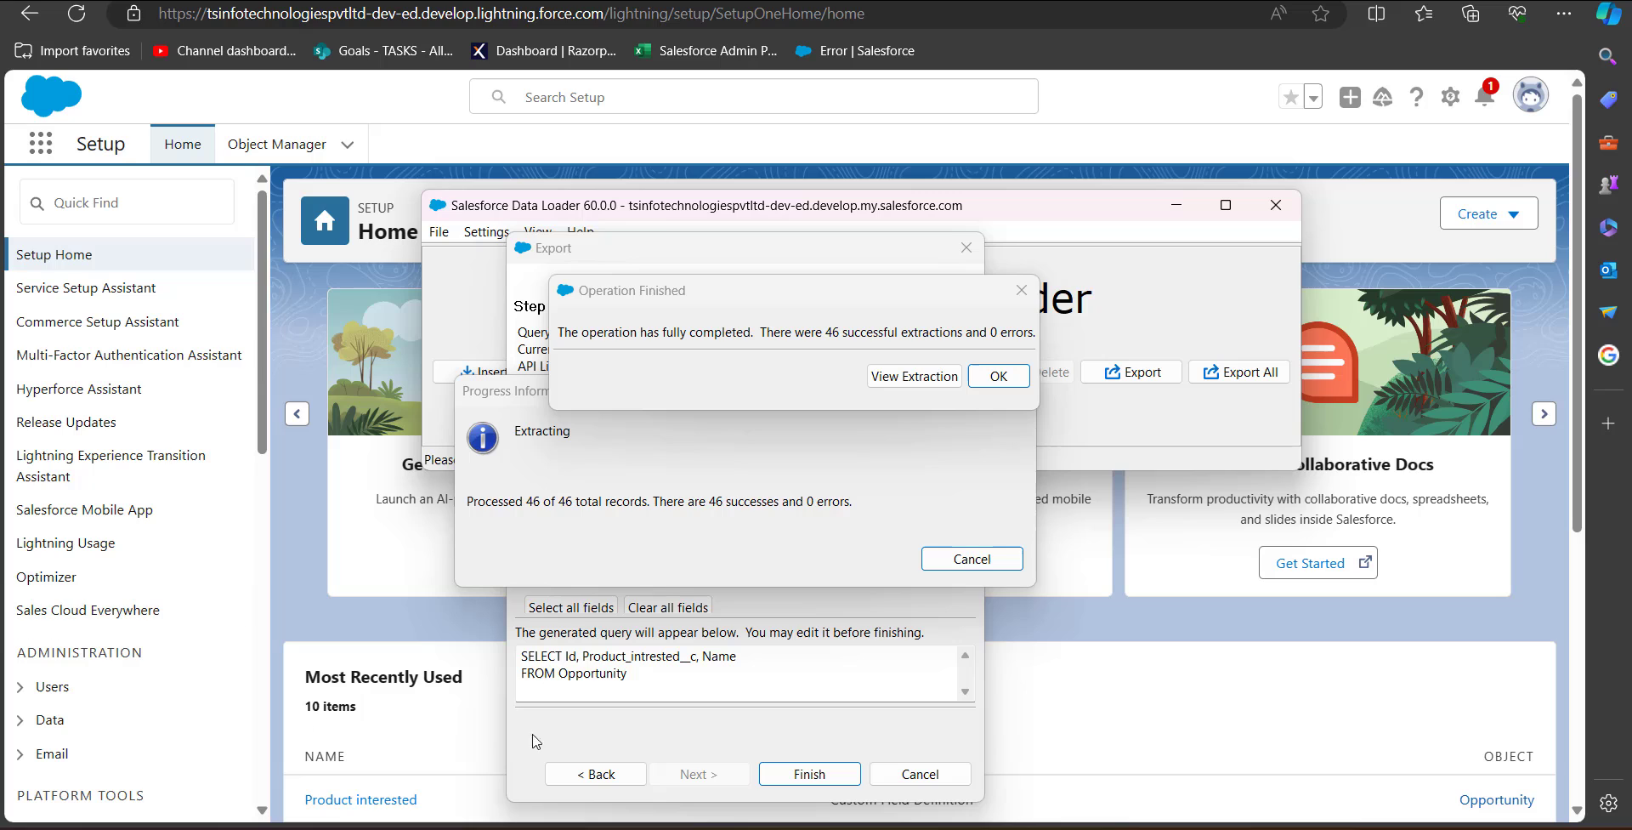
Step: Dismiss the export dialogs and start a Data Loader update of the Opportunity object
left_click(1022, 288)
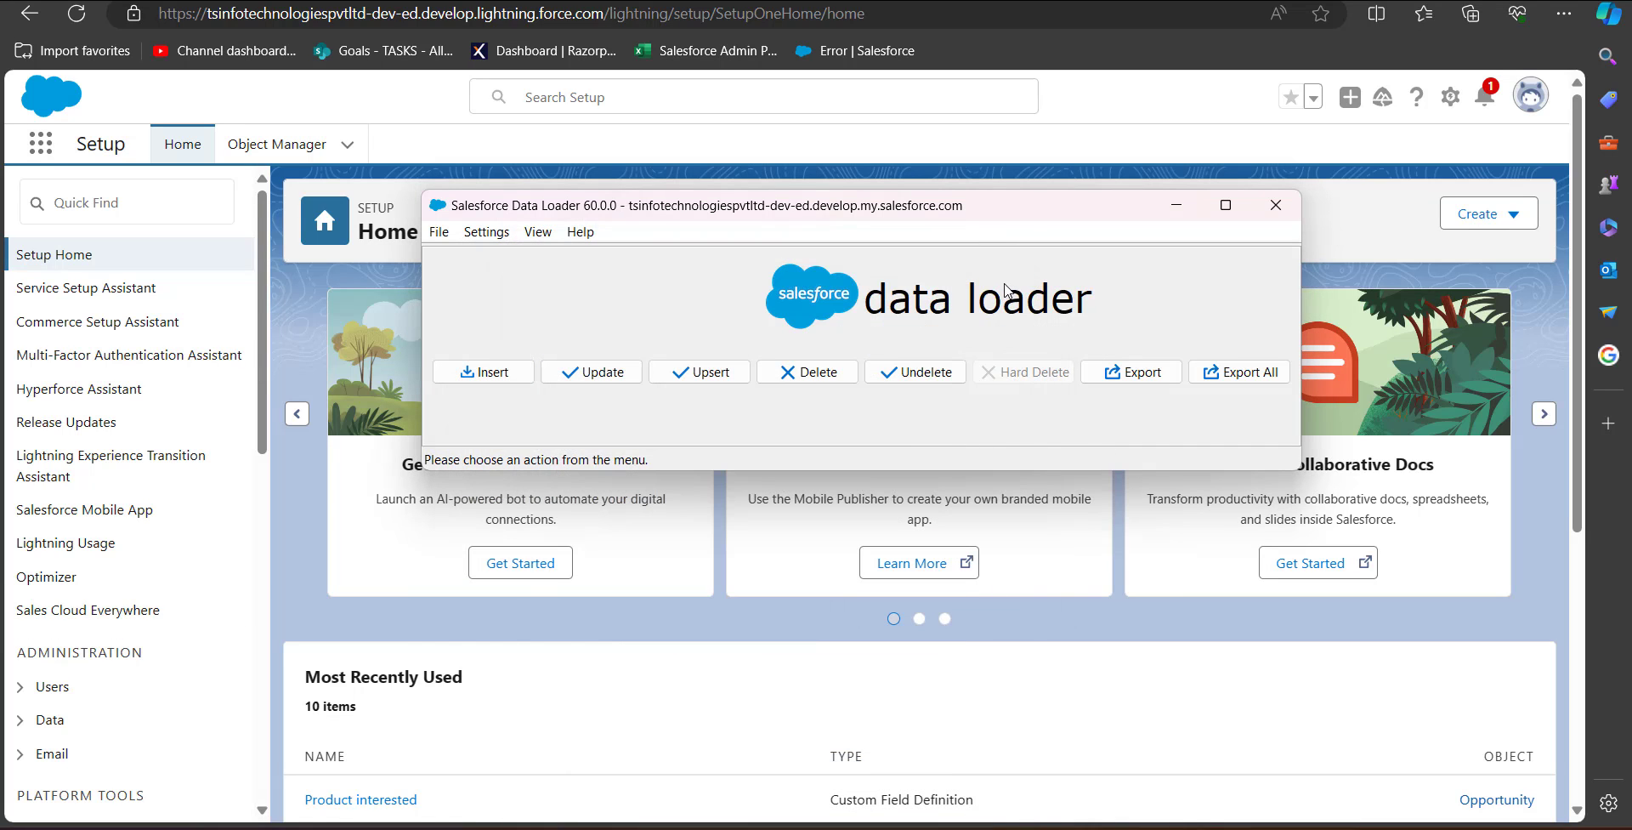
left_click(605, 375)
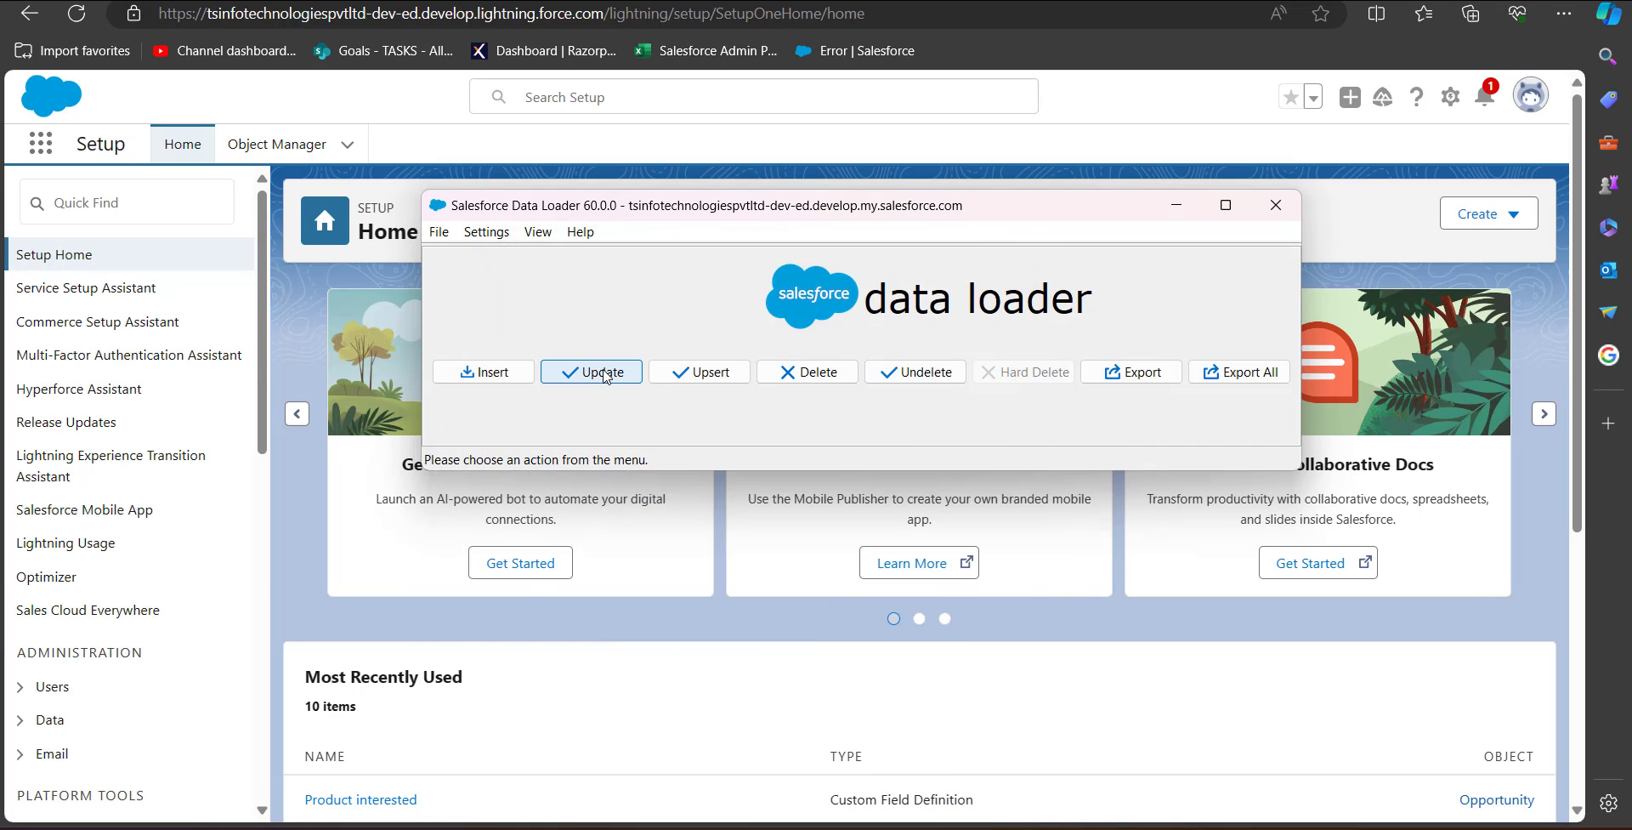
left_click(605, 376)
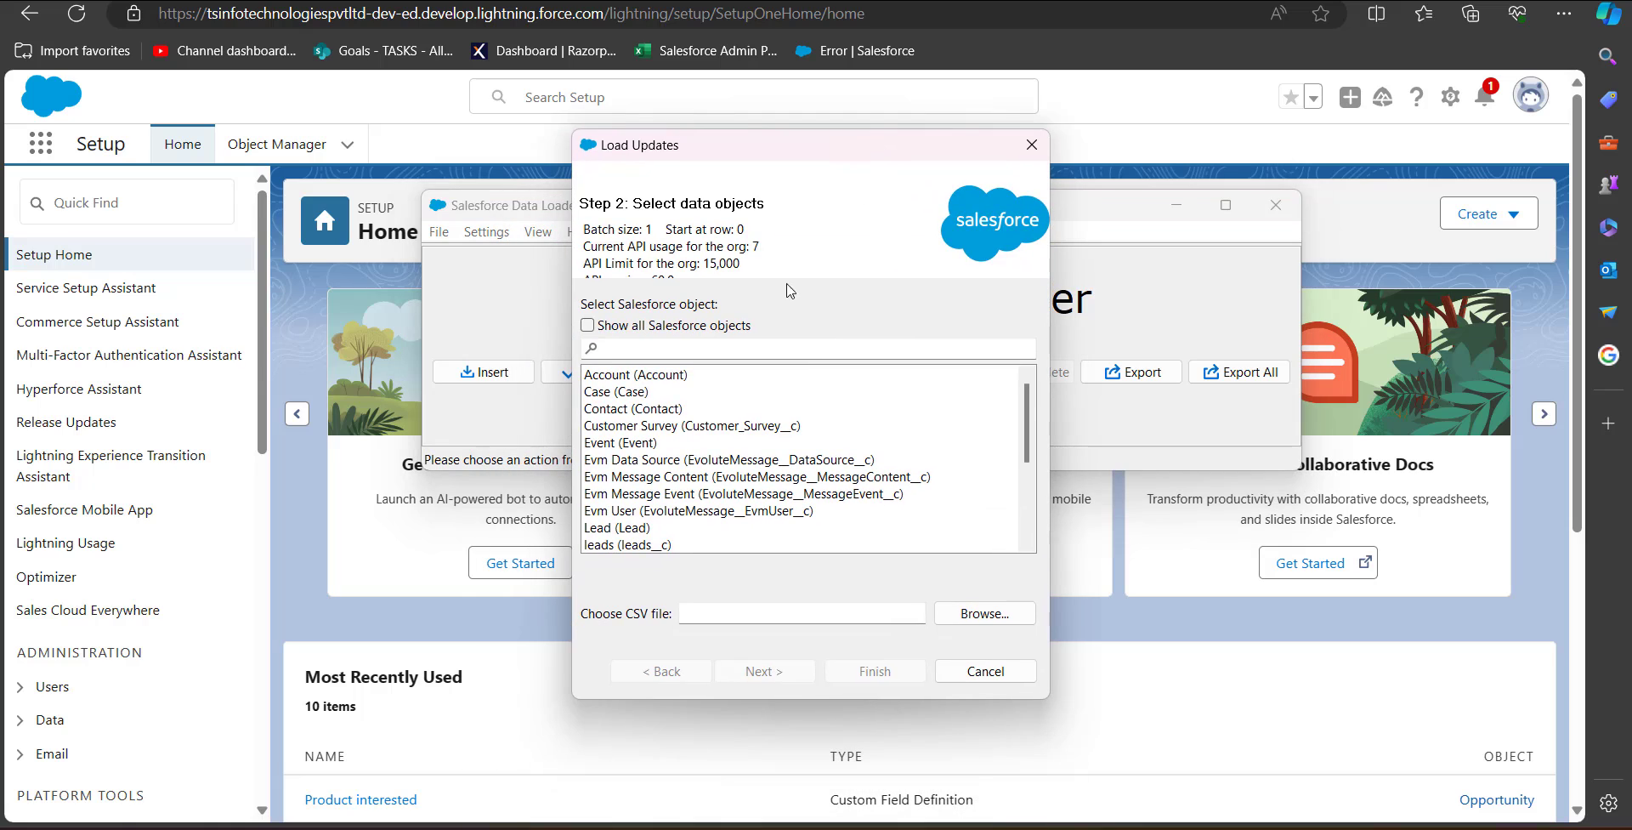
left_click(748, 348)
type("oppo")
left_click(748, 374)
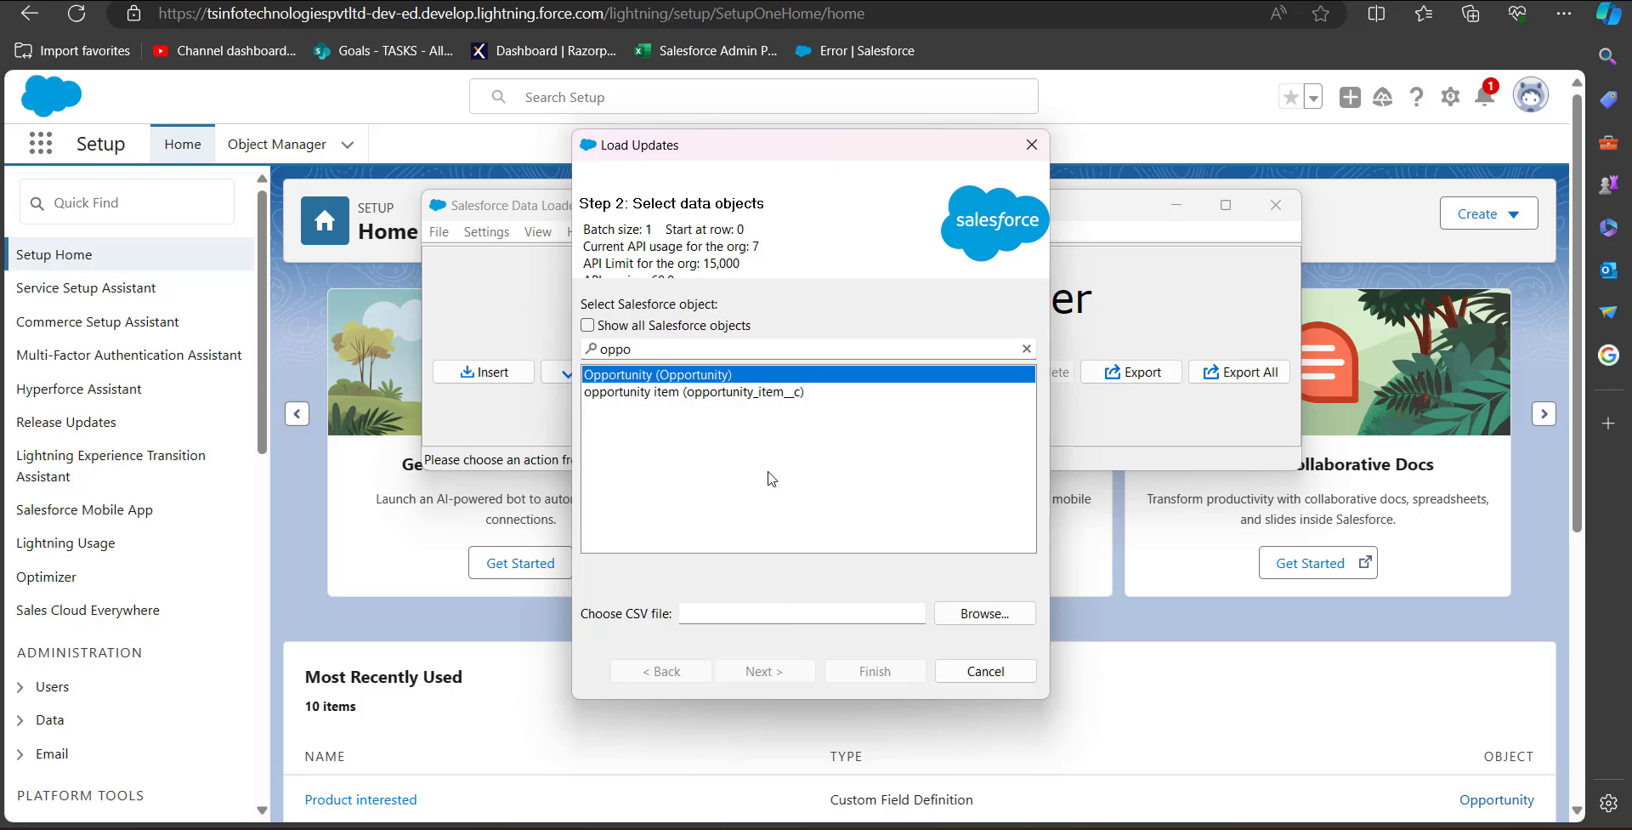
Step: Load the edited CSV and continue to mapping, acknowledging the 43-row message
left_click(786, 613)
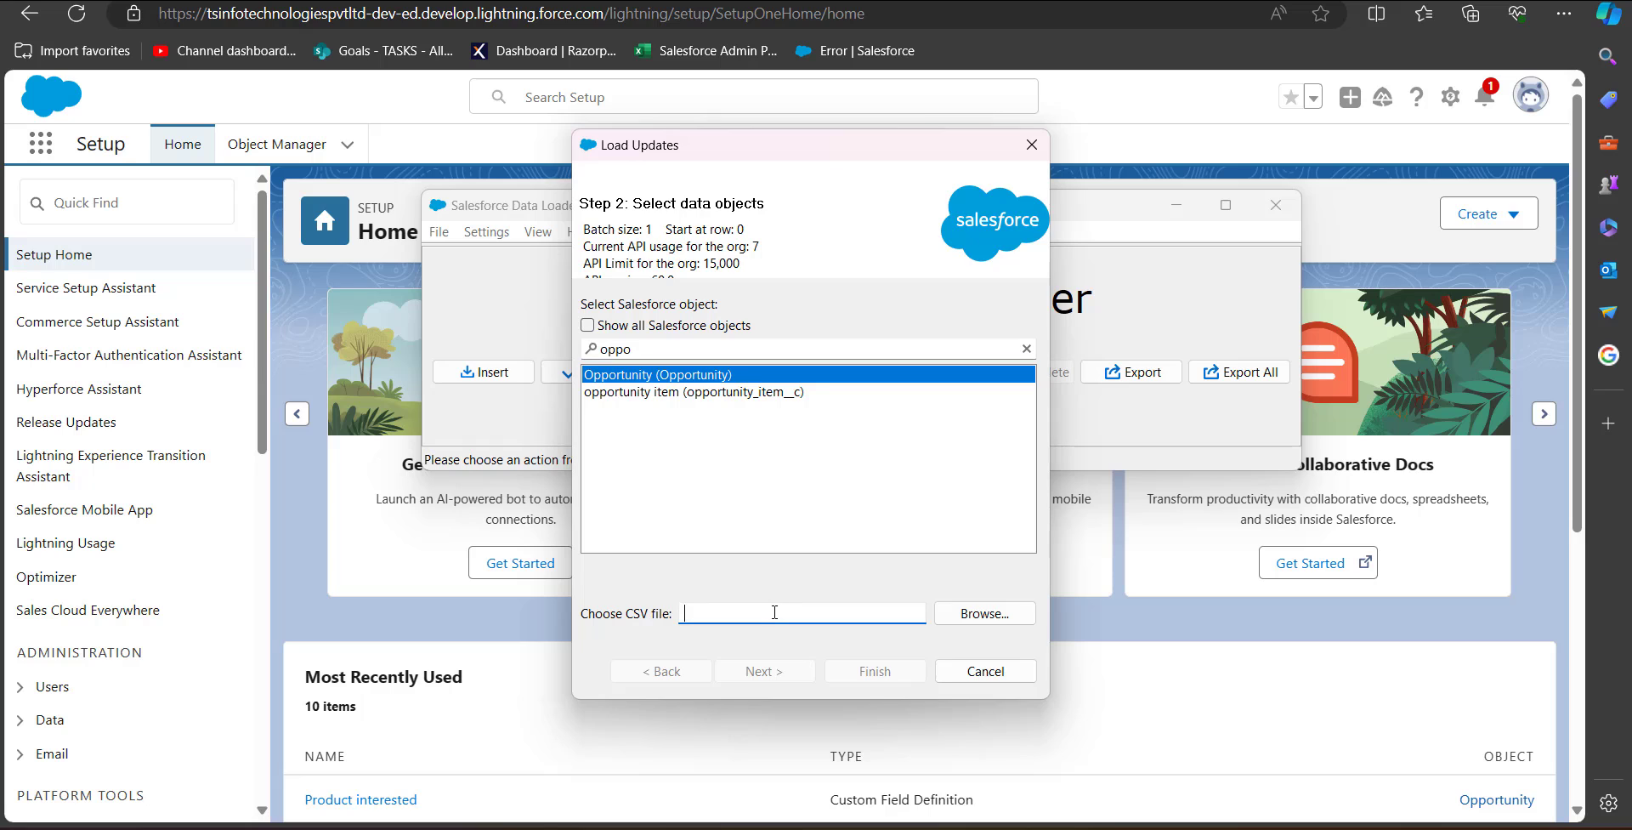
left_click(964, 616)
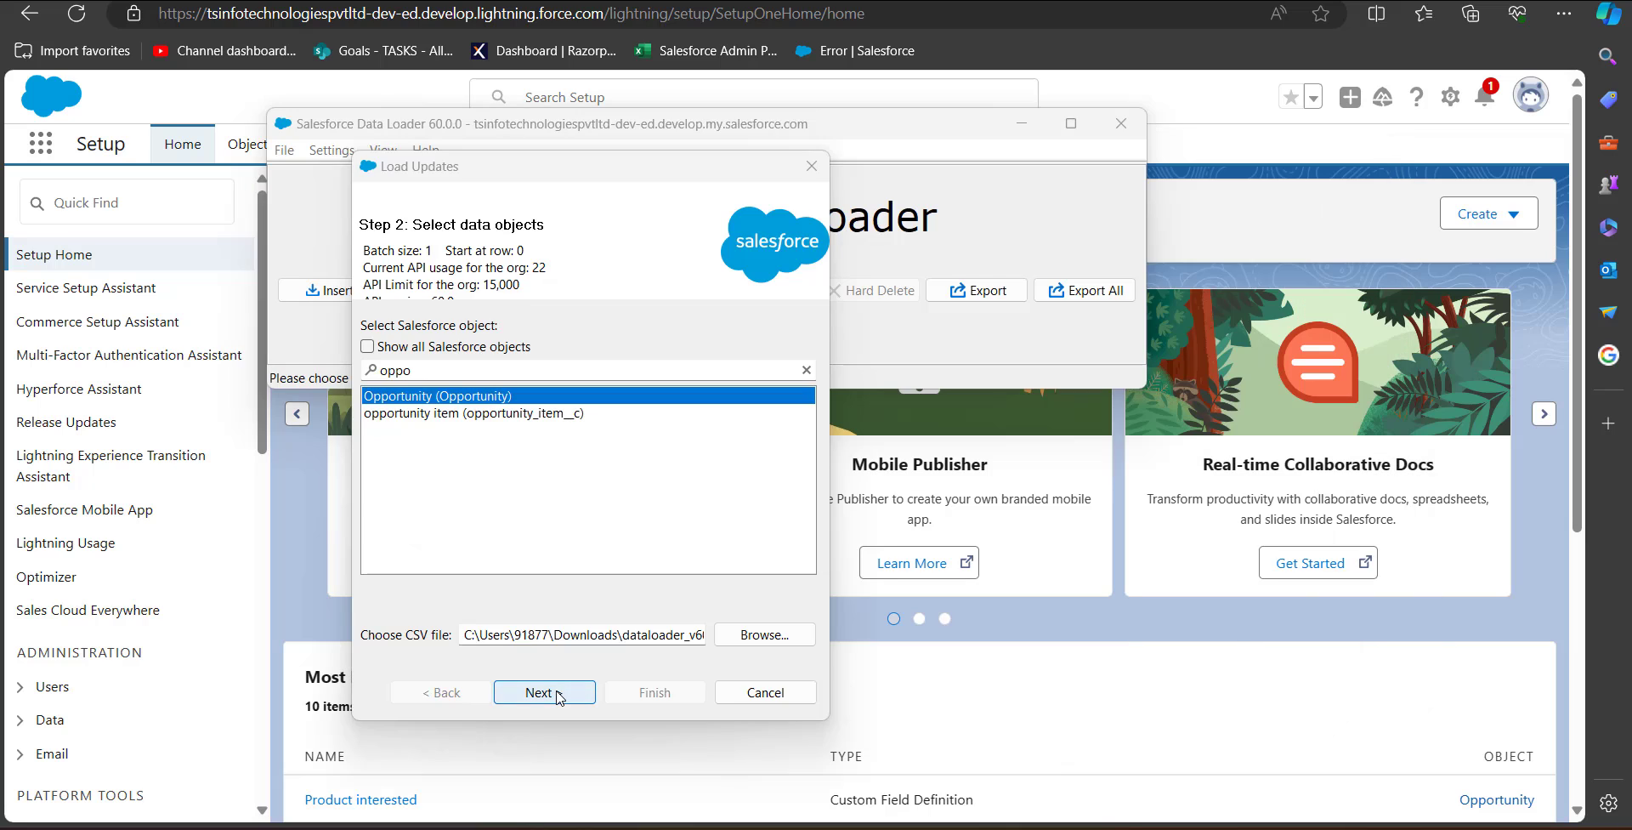
left_click(558, 692)
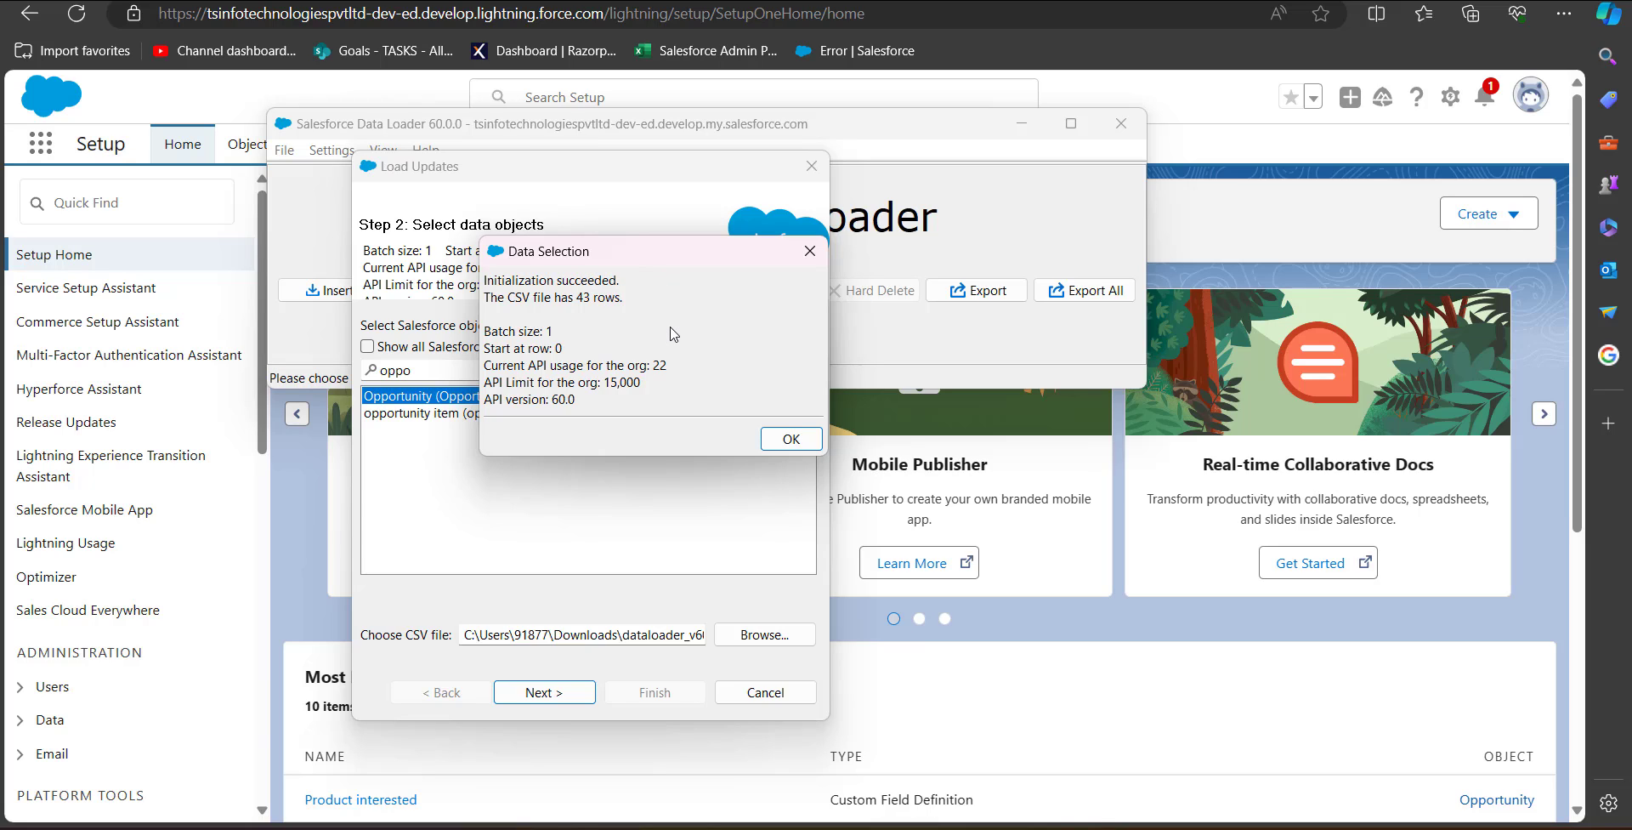
left_click(790, 438)
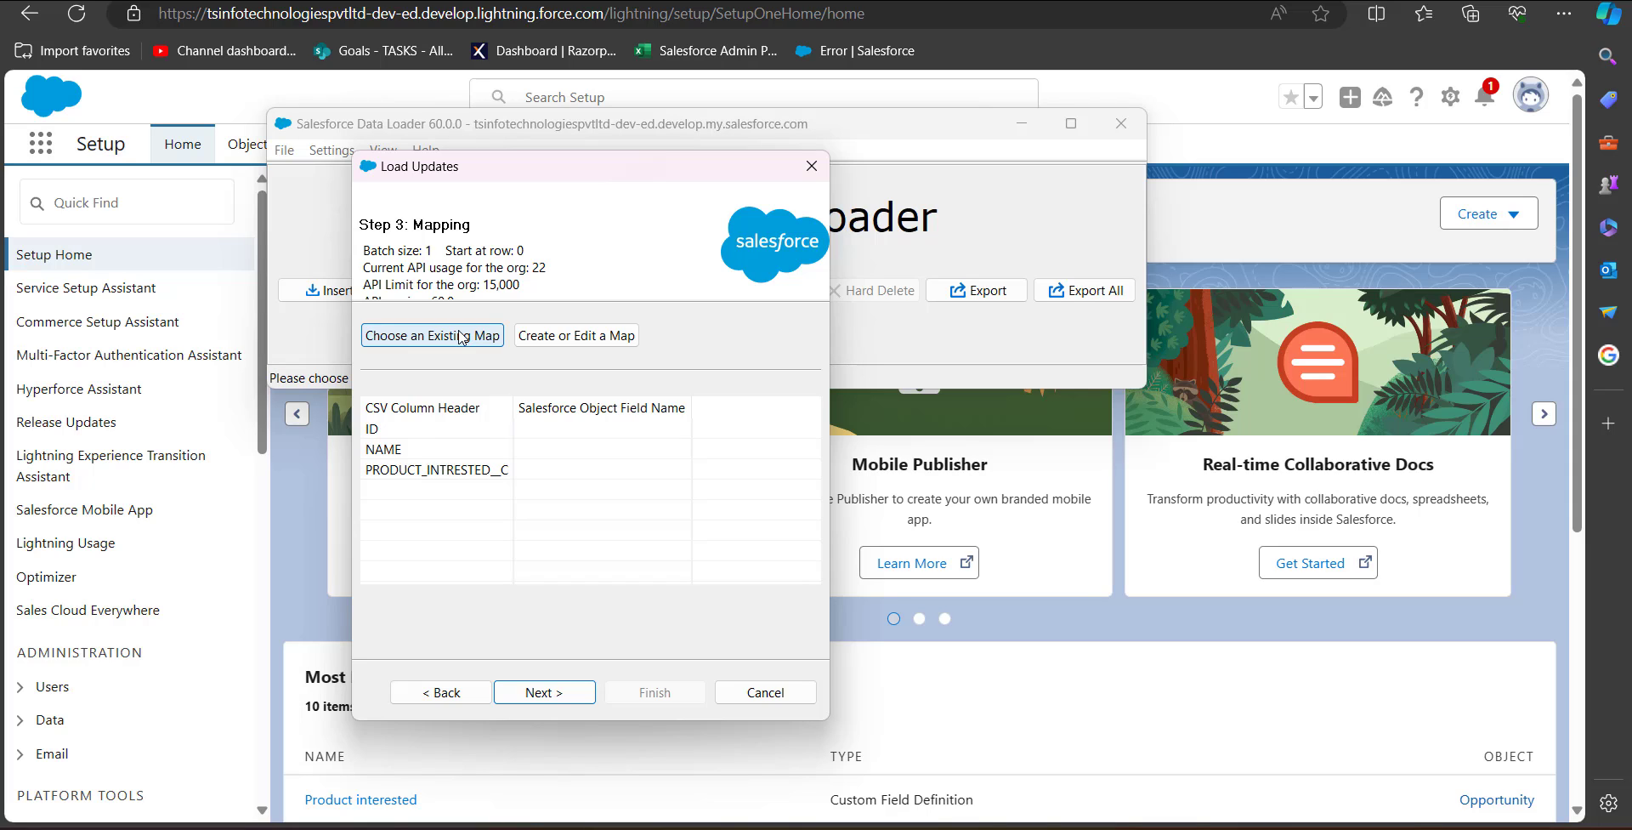
Step: Auto-match ID, NAME and PRODUCT_INTRESTED__C to the Opportunity fields and continue to Finish
left_click(567, 337)
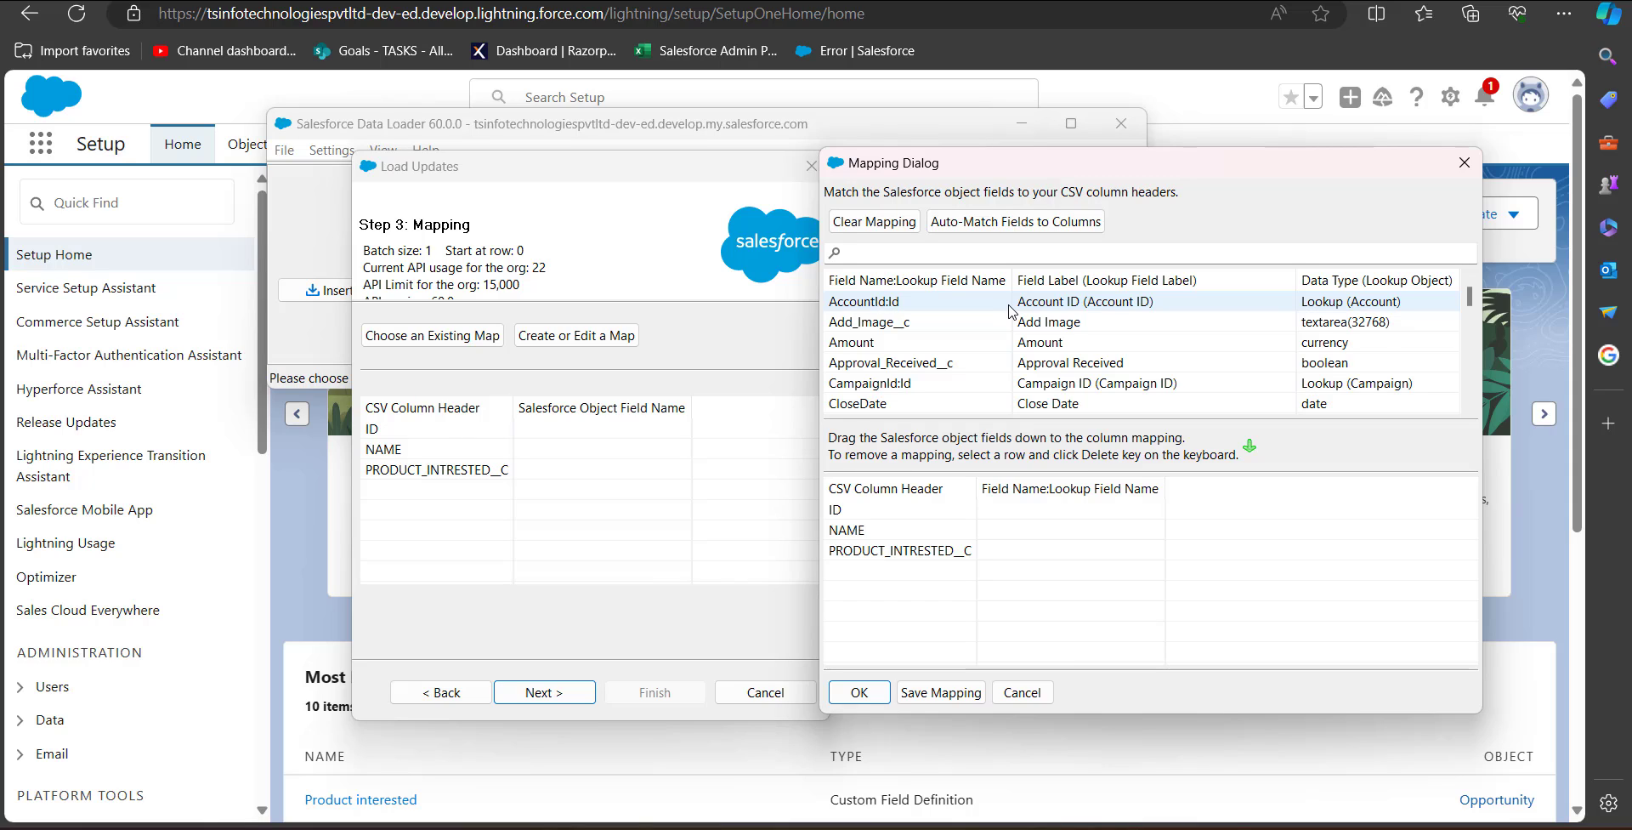
left_click(970, 222)
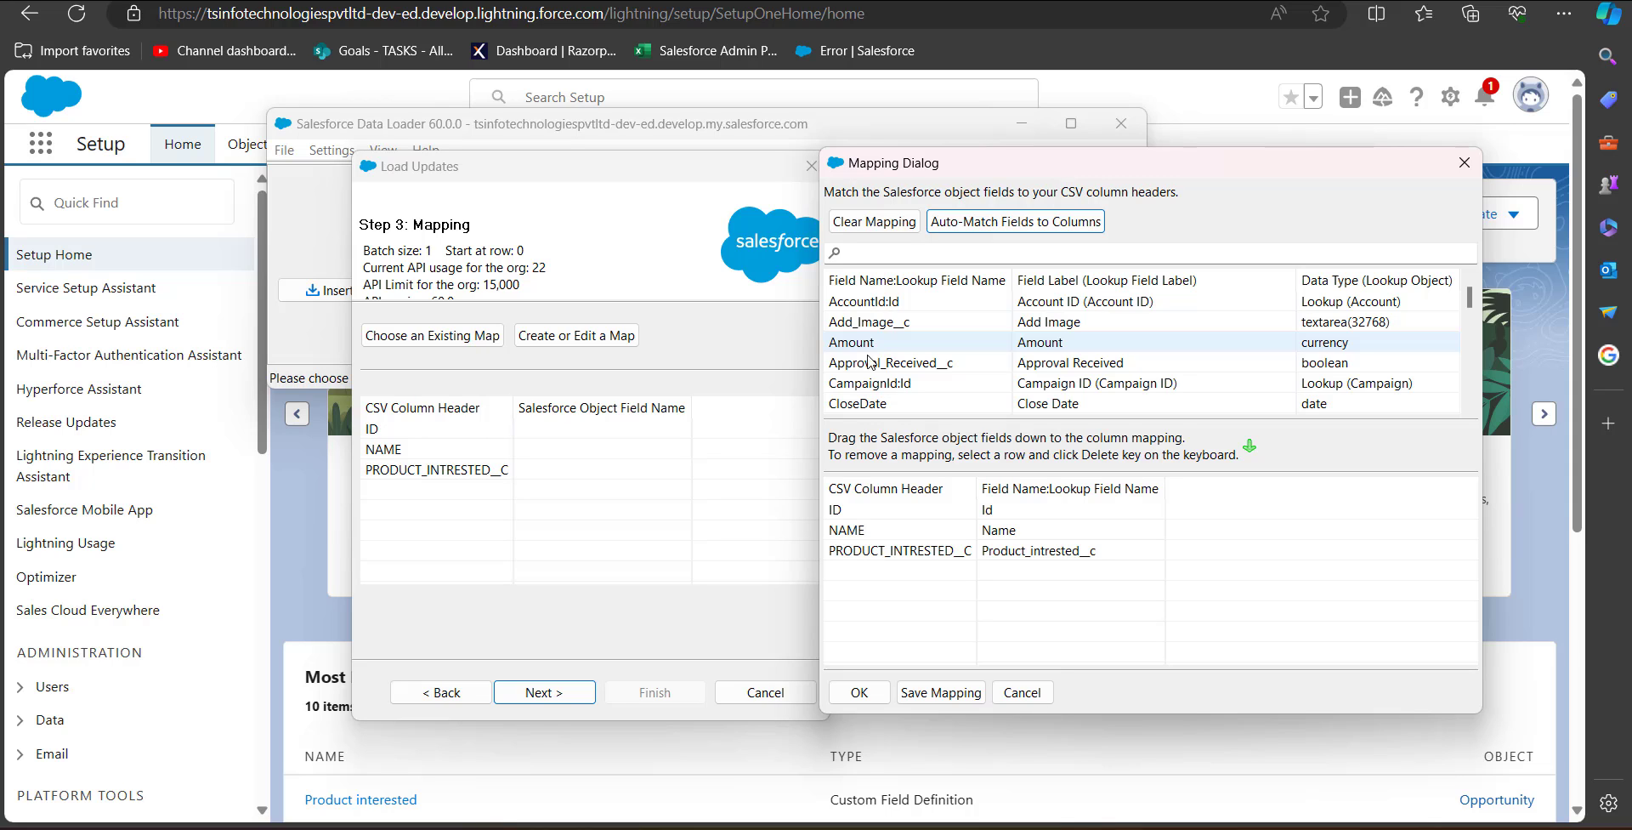
left_click(860, 692)
left_click(574, 697)
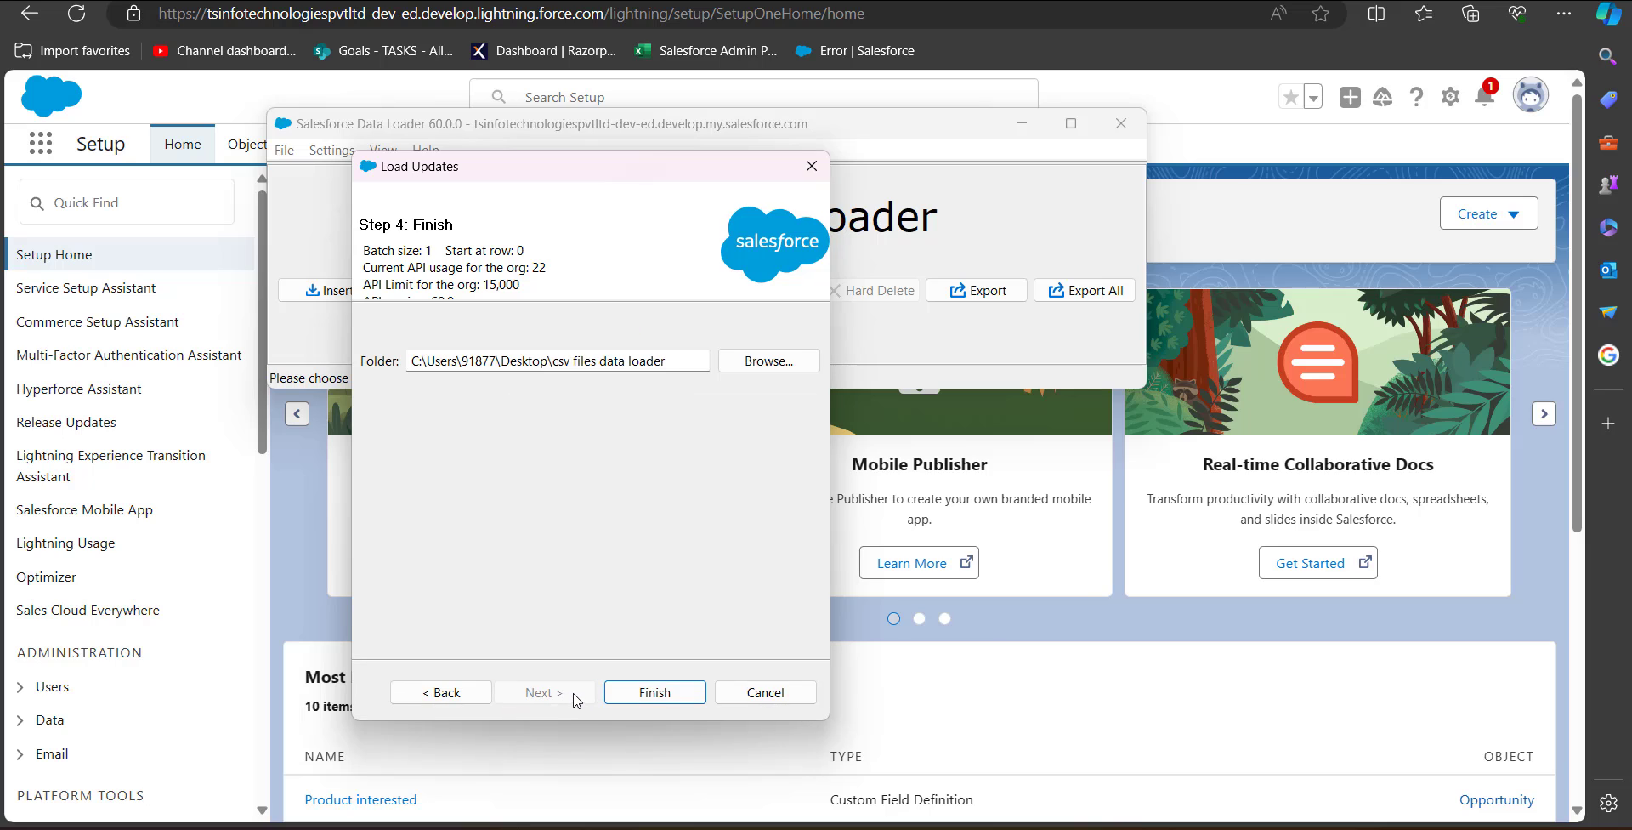
Step: Run and confirm the update of the 43 existing Opportunity records
left_click(654, 692)
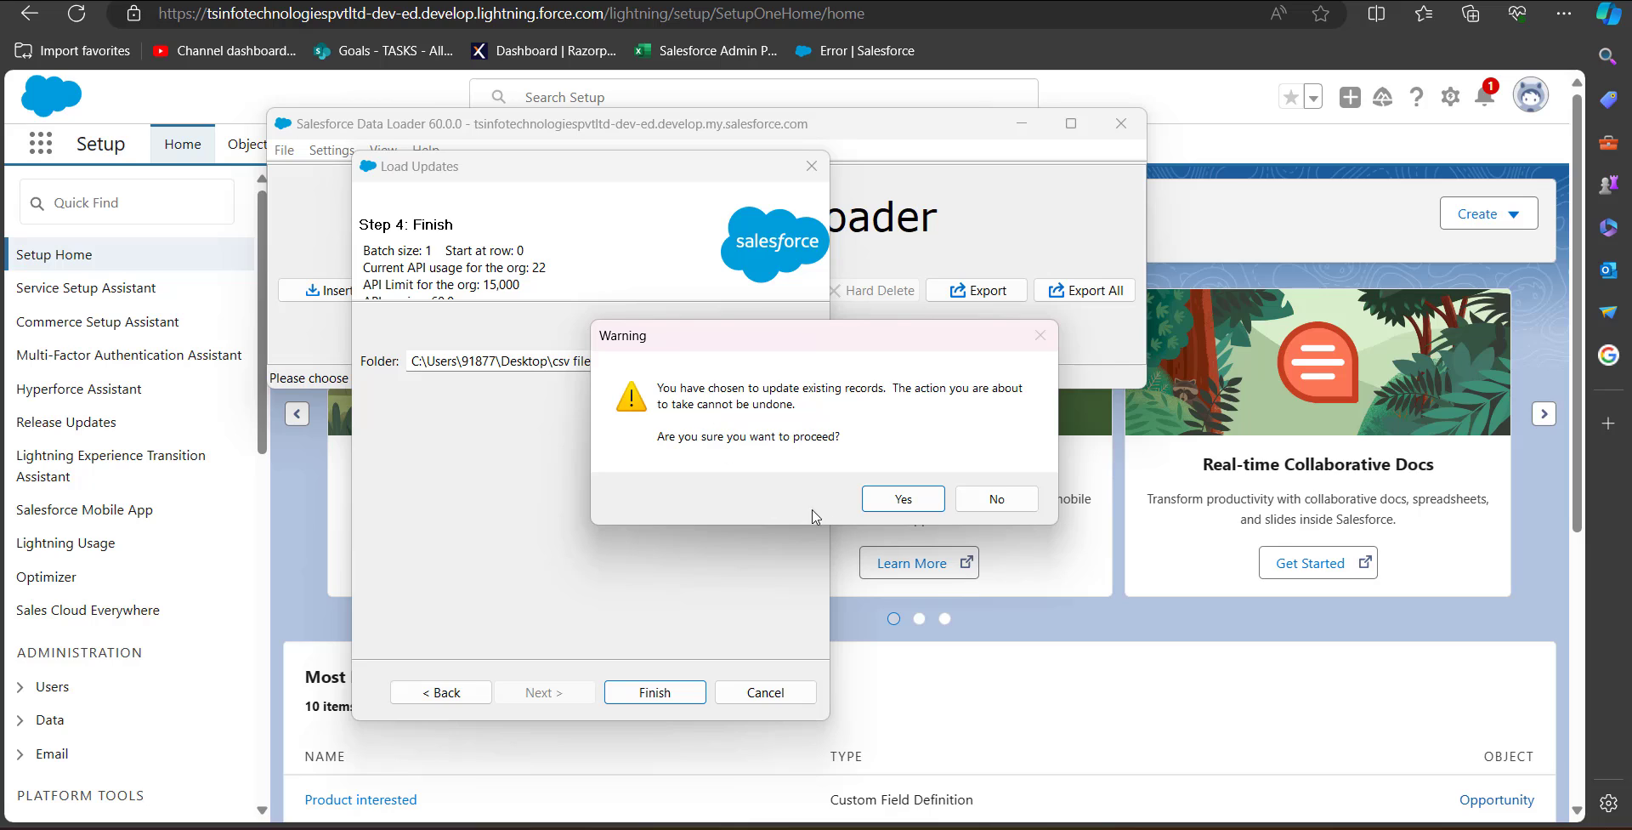
left_click(880, 503)
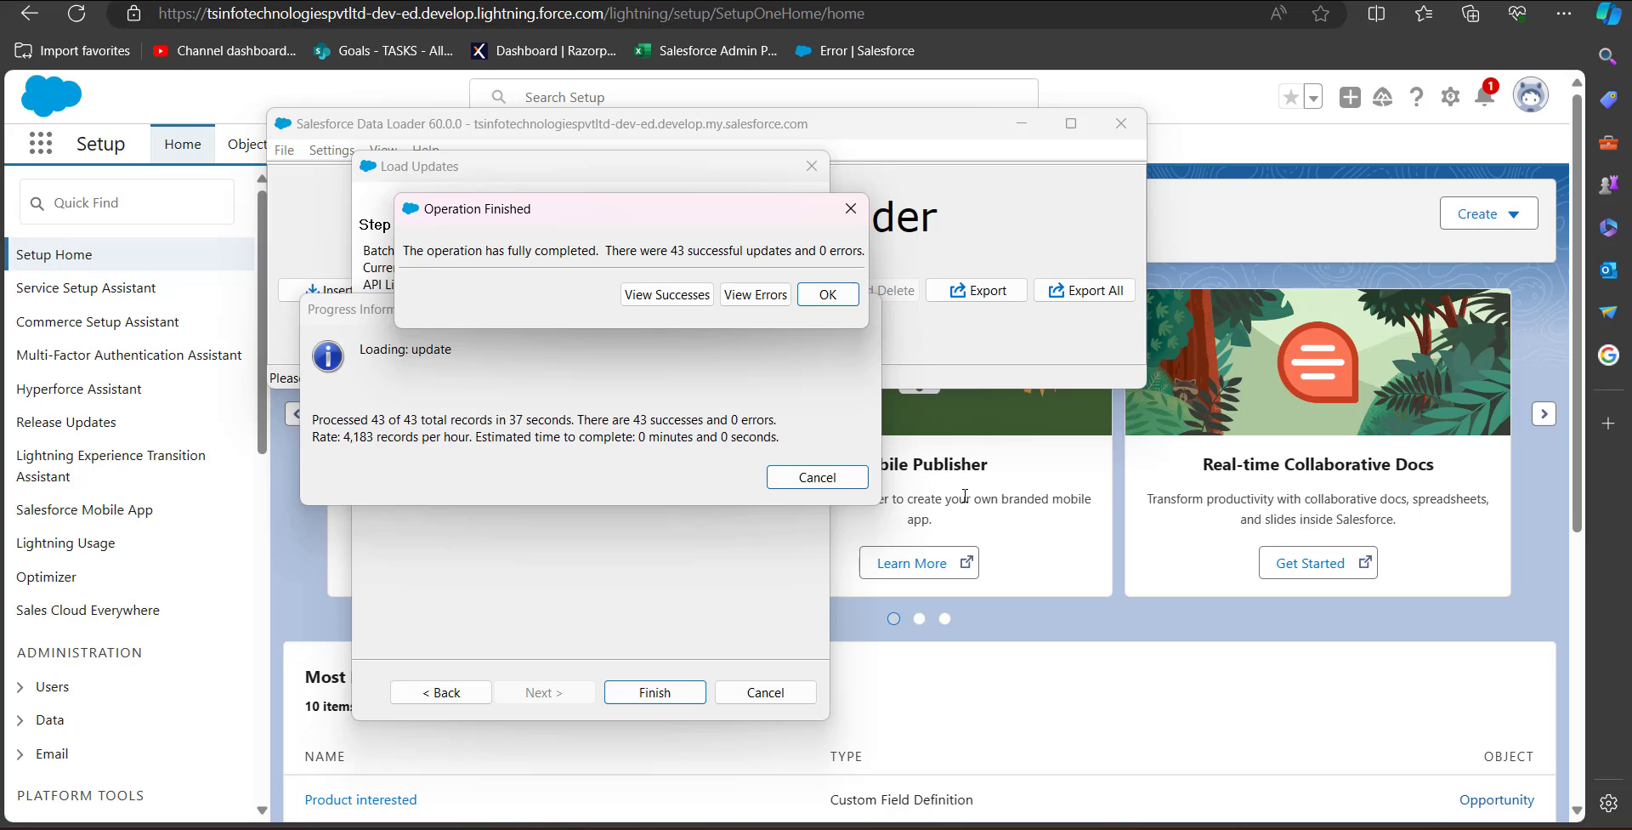
Step: Open the success file and widen the CSV viewer to review the Item Updated rows
left_click(666, 294)
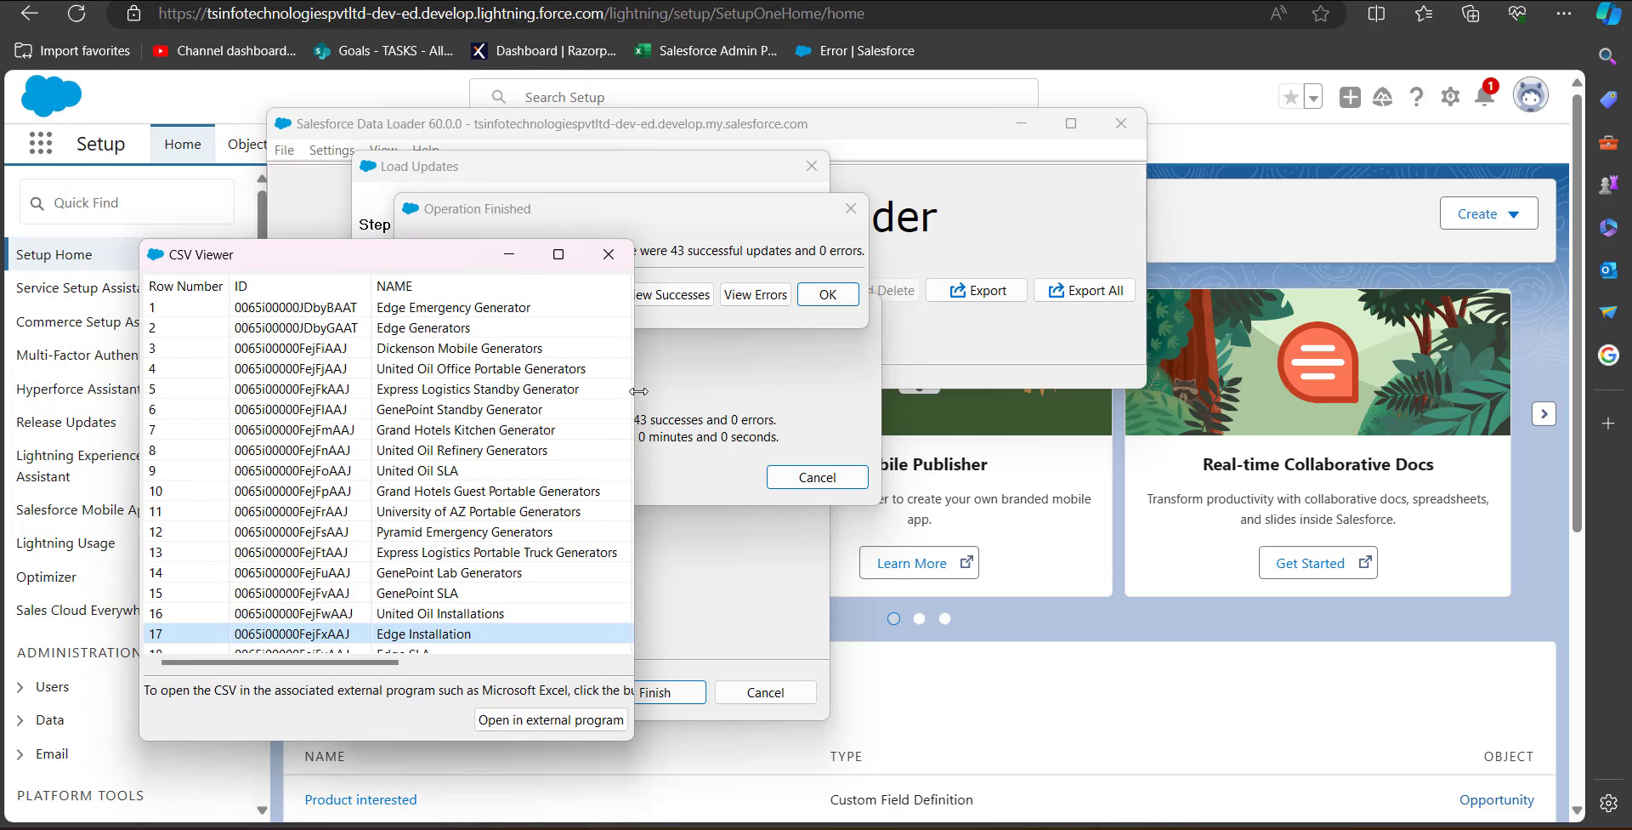
left_click_drag(663, 389, 1396, 414)
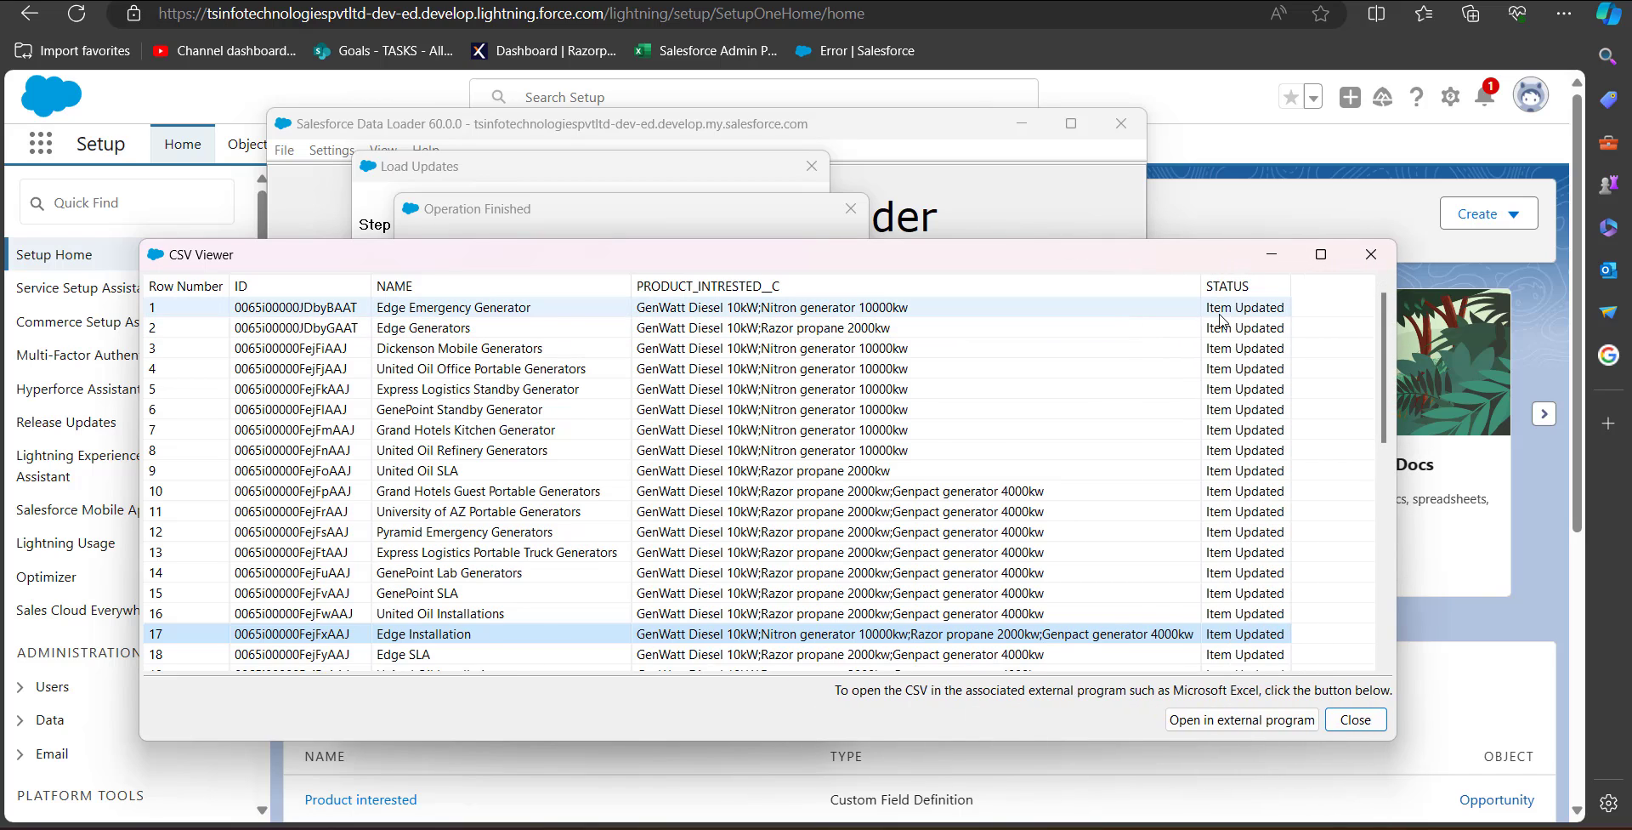
scroll(1220, 320, "down", 1)
scroll(1220, 321, "down", 1)
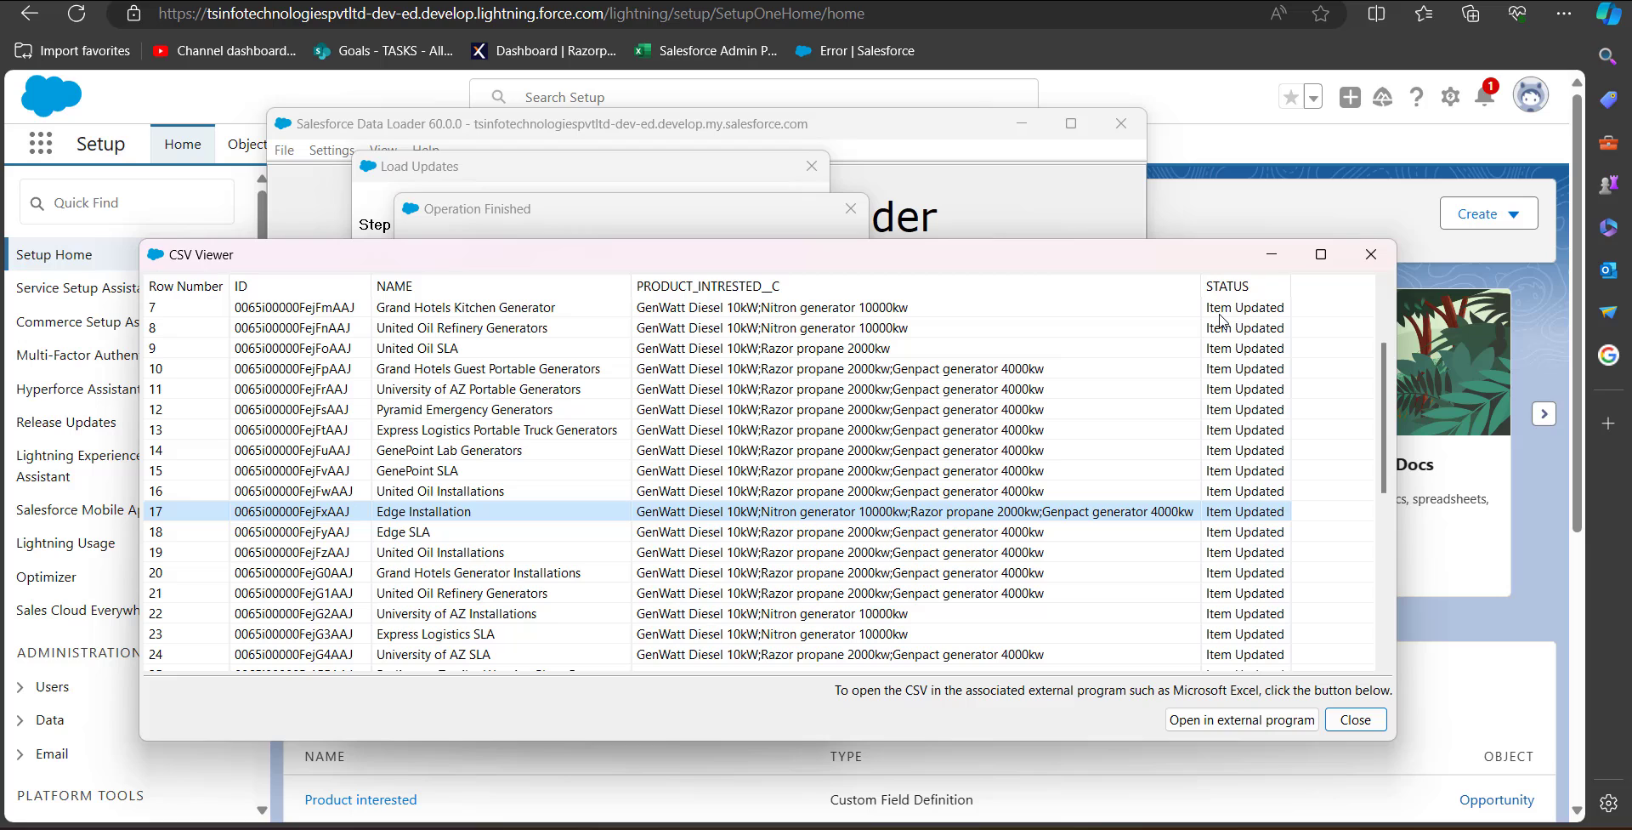